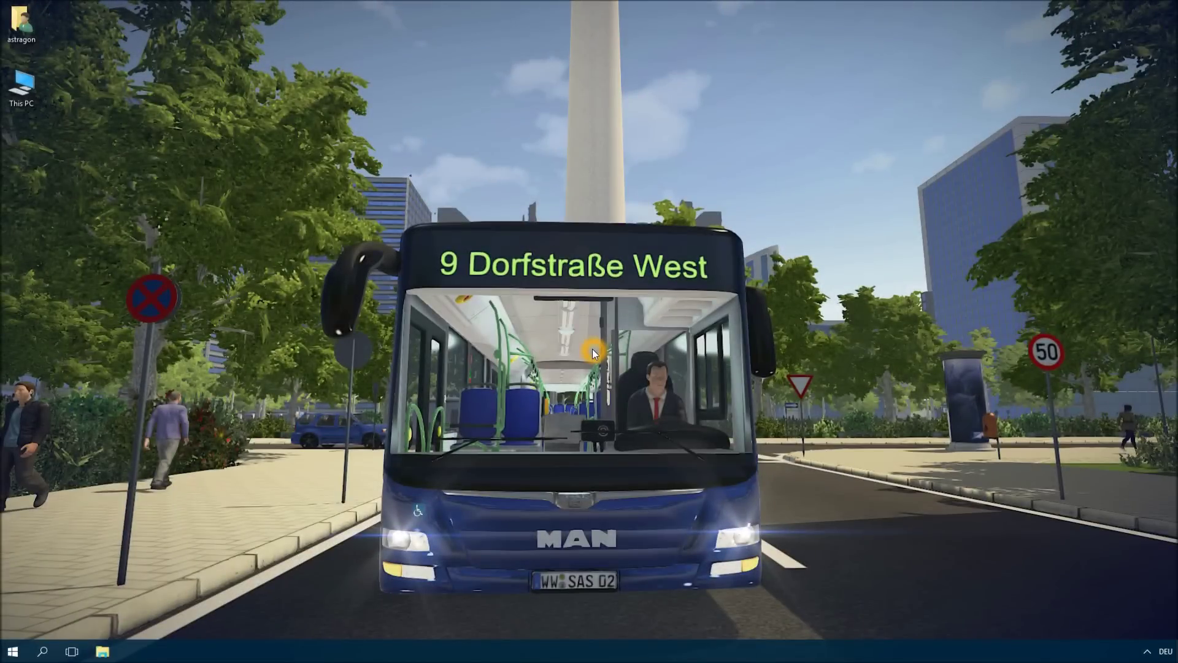
Open the Start menu to show the BusSimulator and Modding tiles
left_click(13, 651)
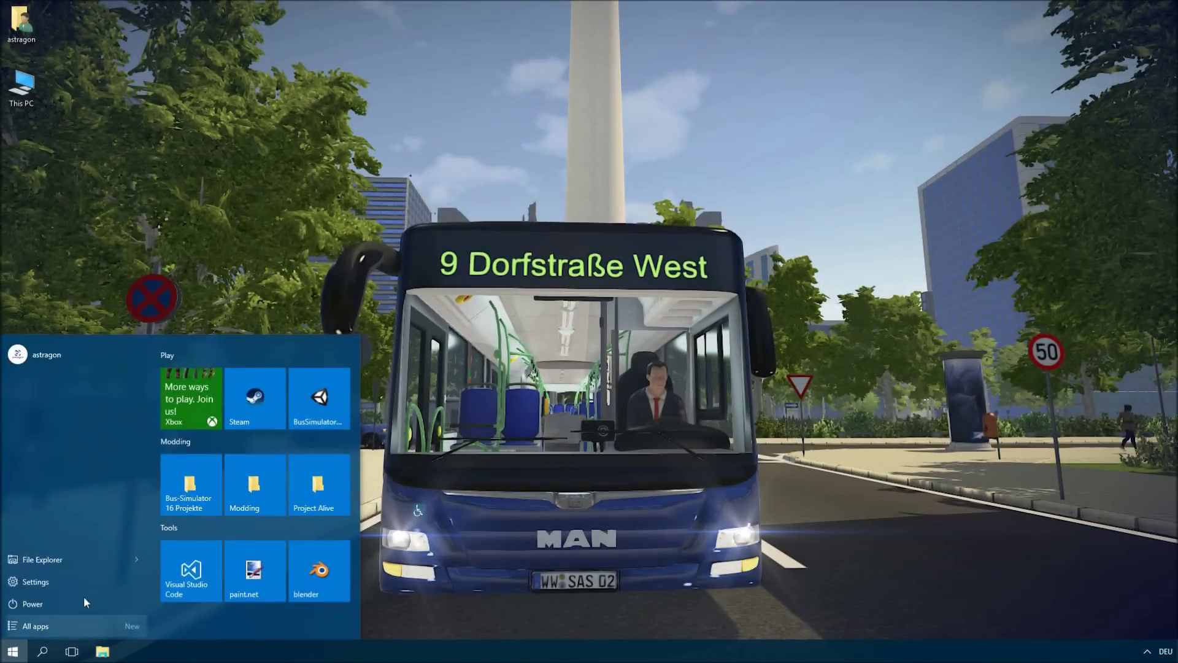
In the Project Alive game folder, create a folder named Modding and open it
left_click(293, 503)
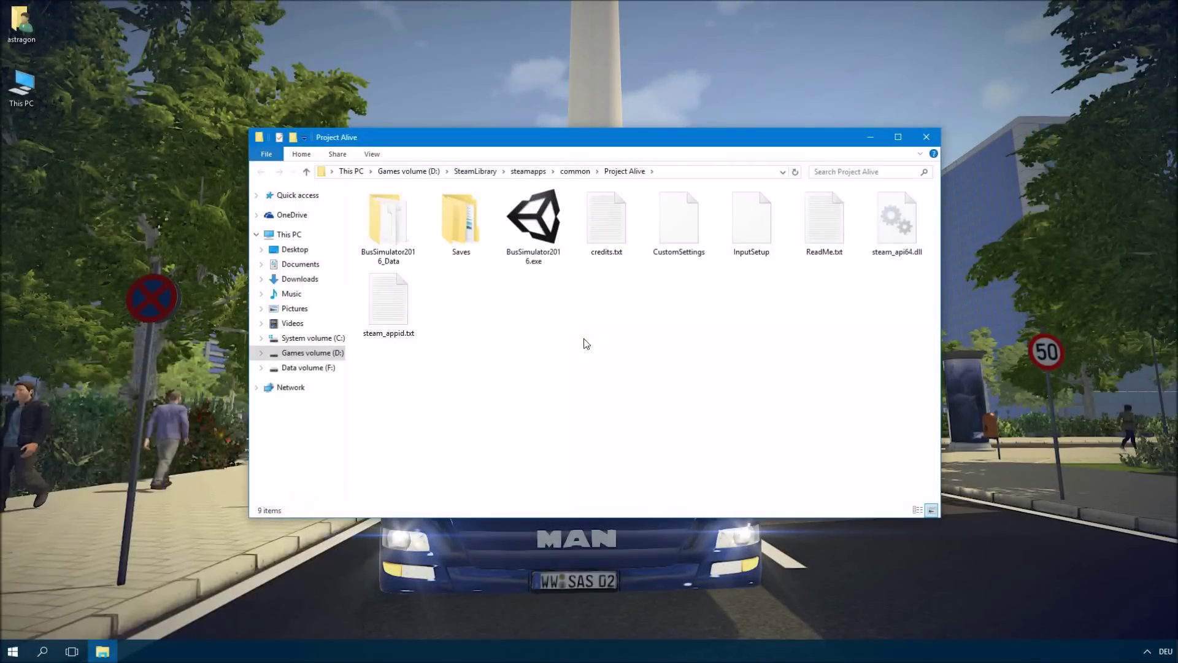
right_click(584, 338)
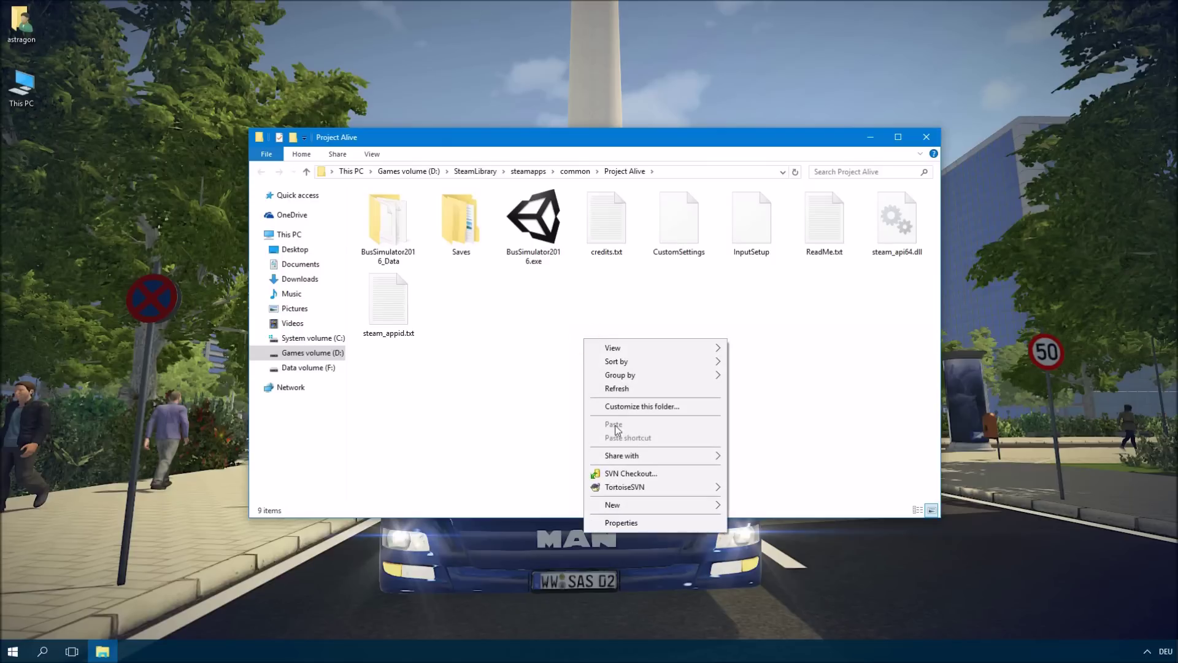
mouse_move(631, 505)
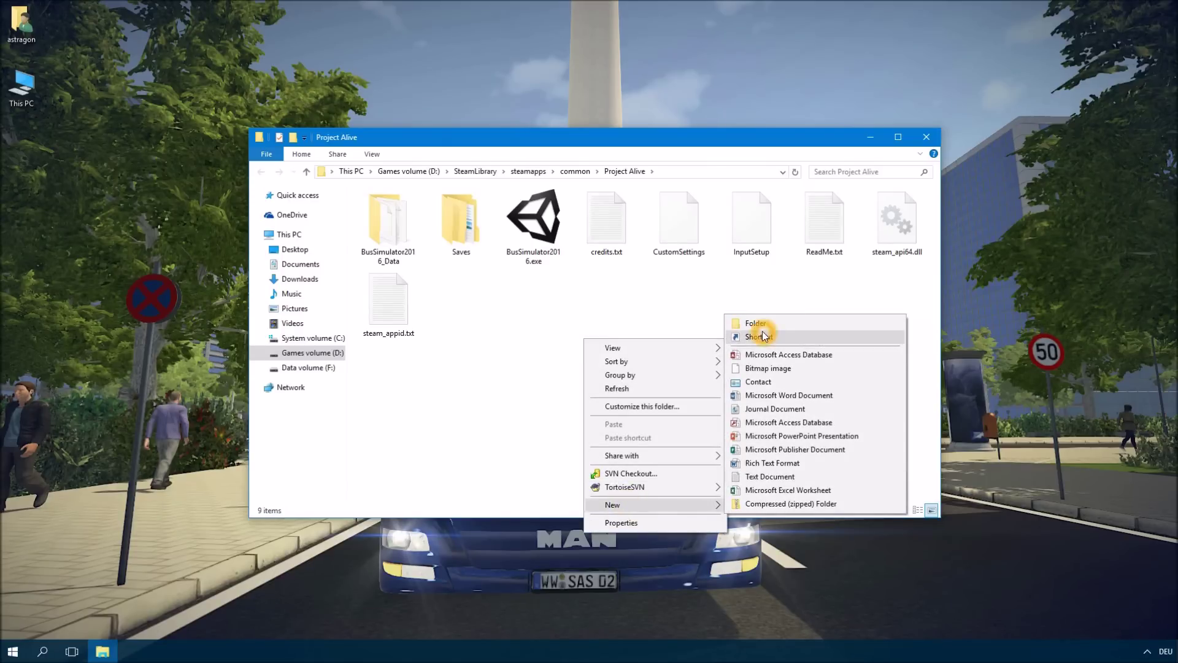
left_click(759, 325)
type("Modding")
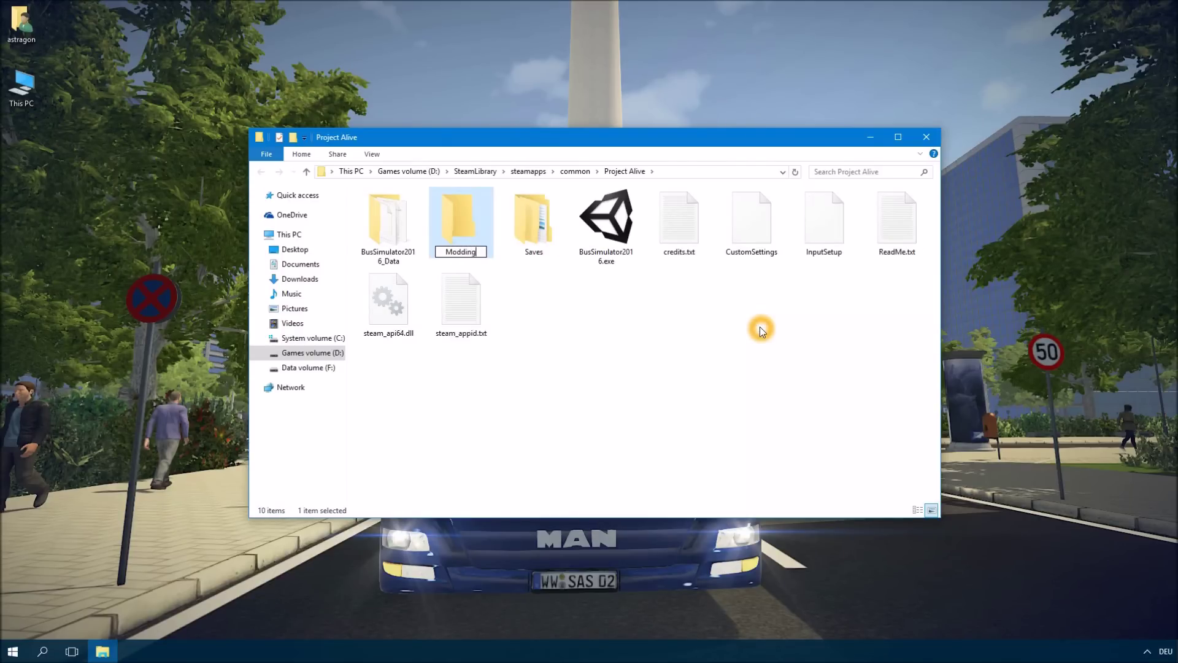
key("Return")
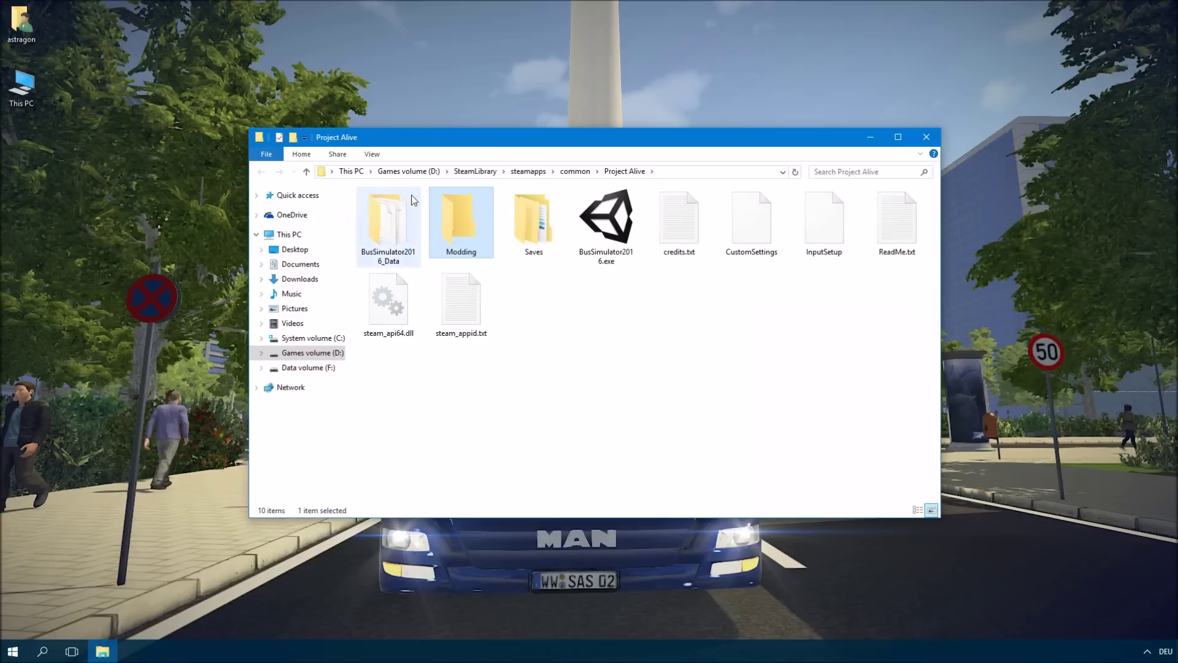
double_click(455, 209)
left_click(443, 234)
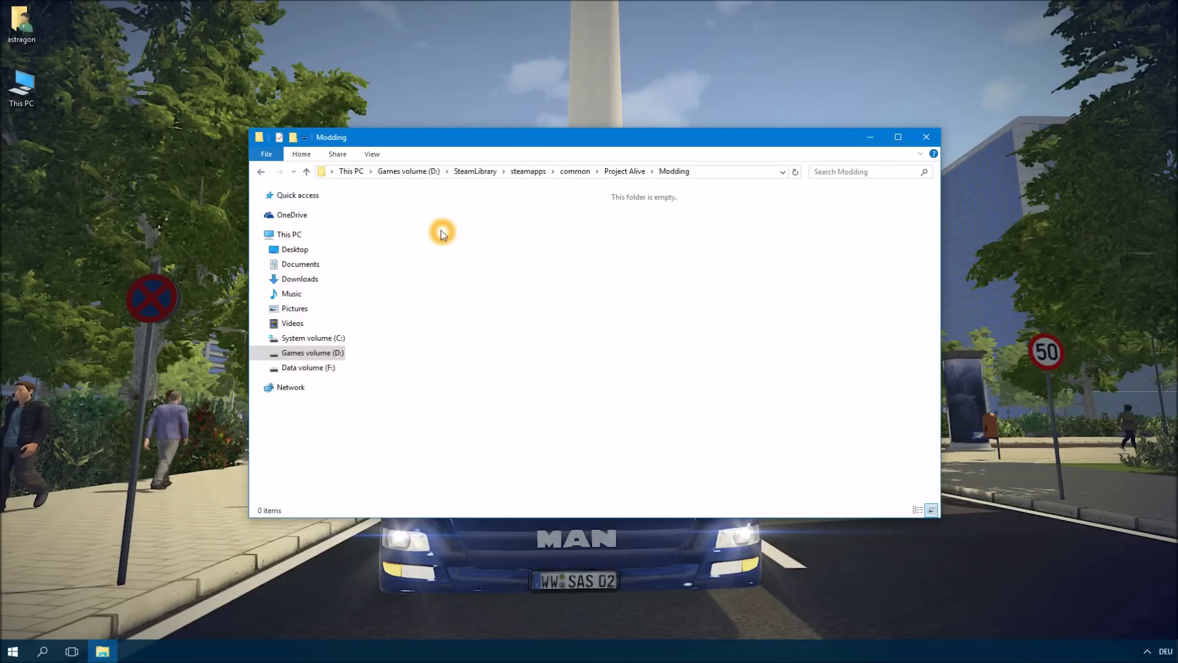
Inside Modding, create a folder named Billboards_staging and open it
right_click(442, 232)
mouse_move(512, 406)
left_click(604, 413)
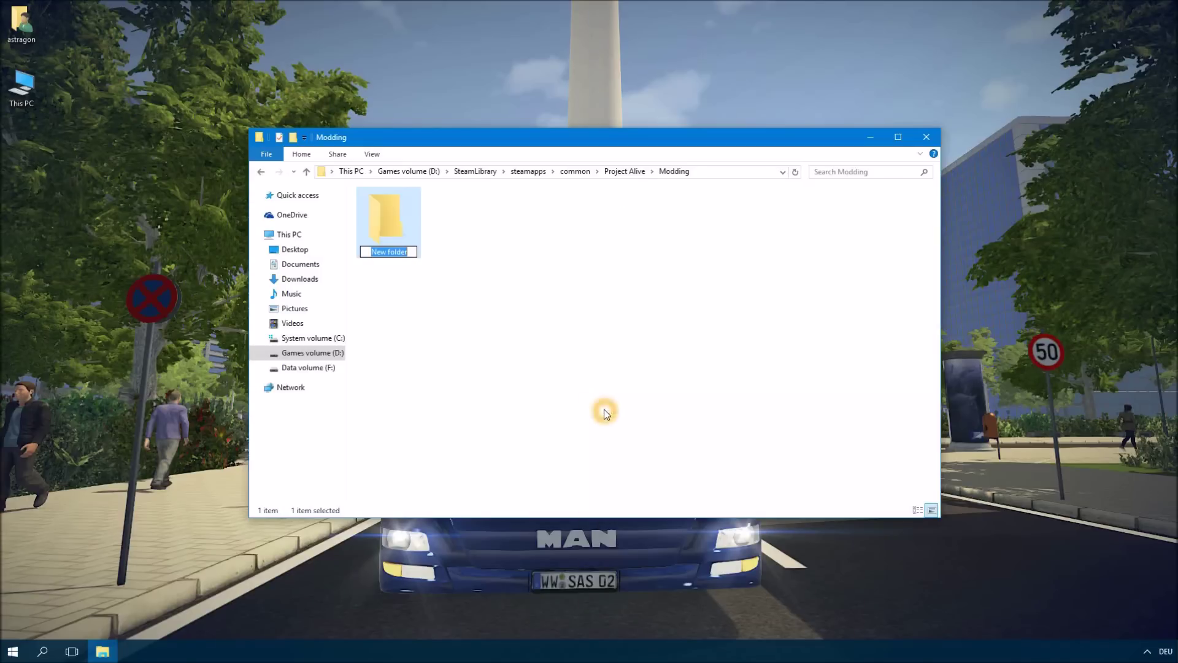
type("Billboards_staging")
left_click(605, 411)
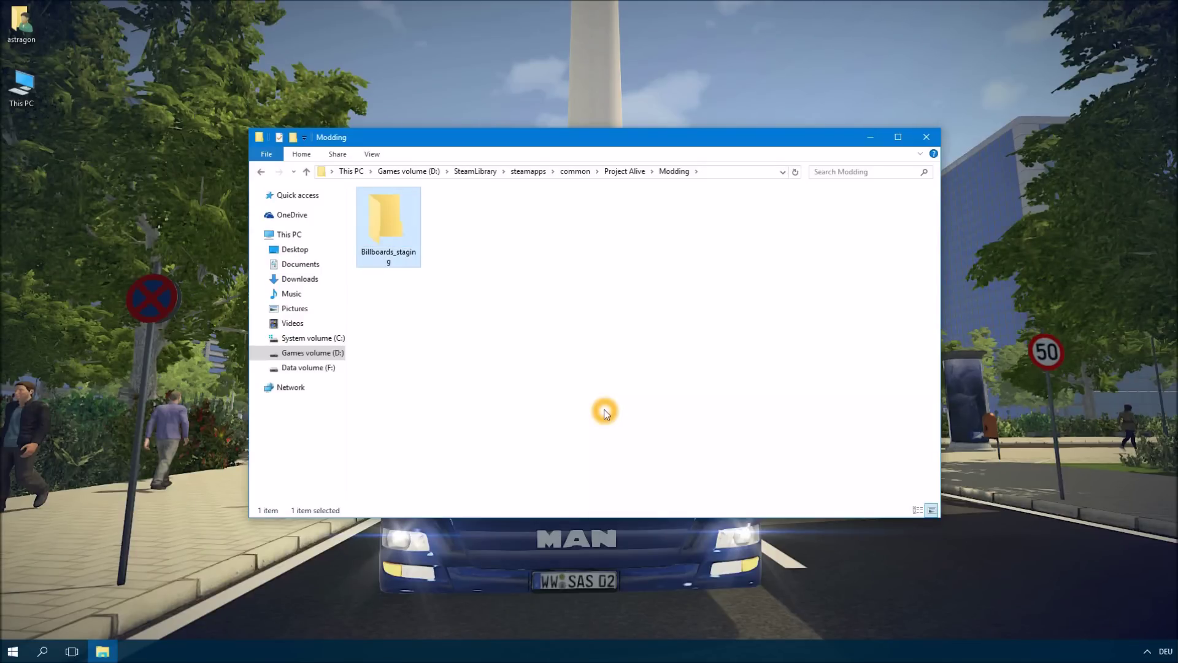
left_click(604, 410)
double_click(408, 256)
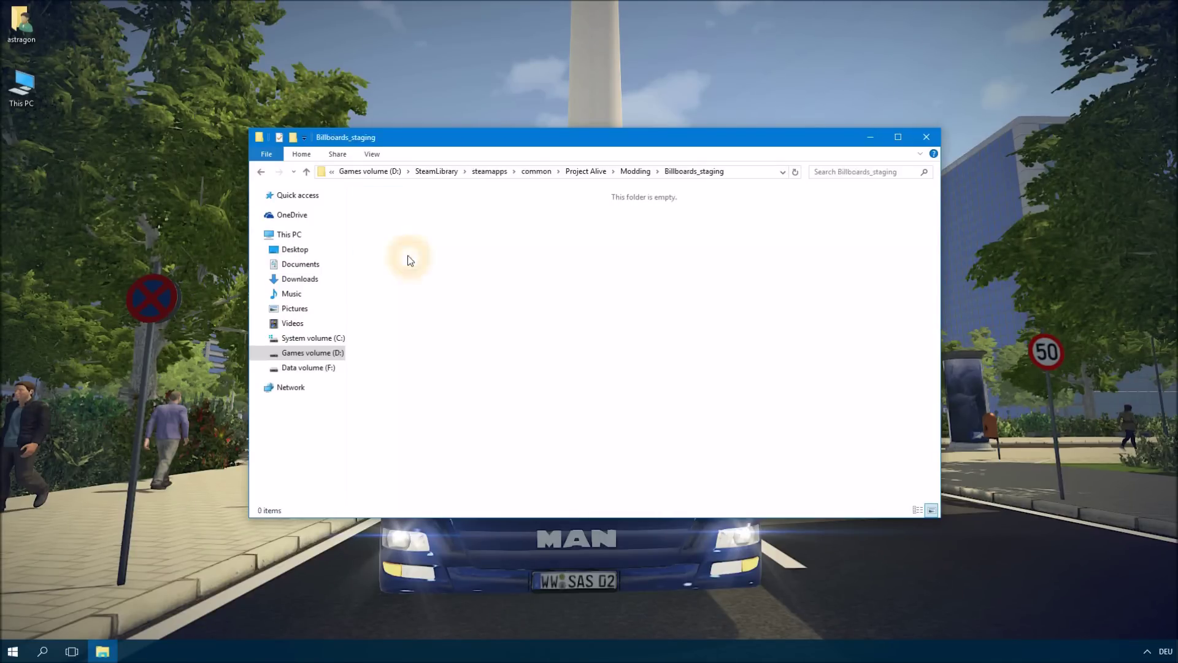
Inside Billboards_staging, create a folder named Billboards Mod and open it
right_click(407, 255)
mouse_move(472, 437)
left_click(557, 437)
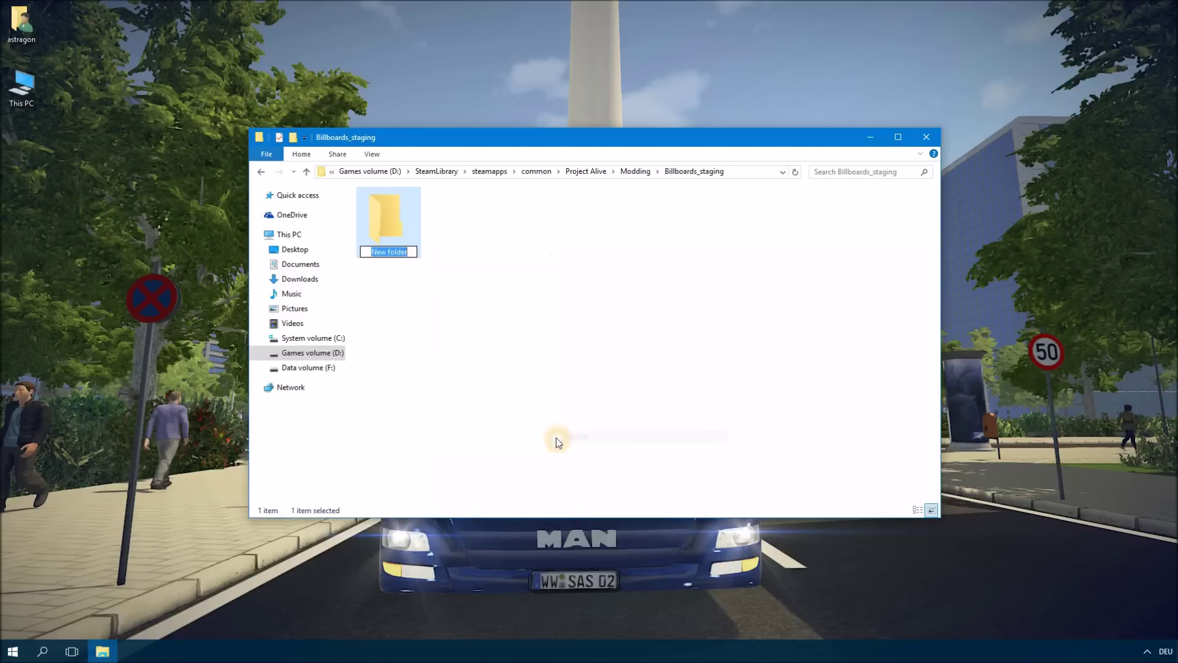
type("Bi")
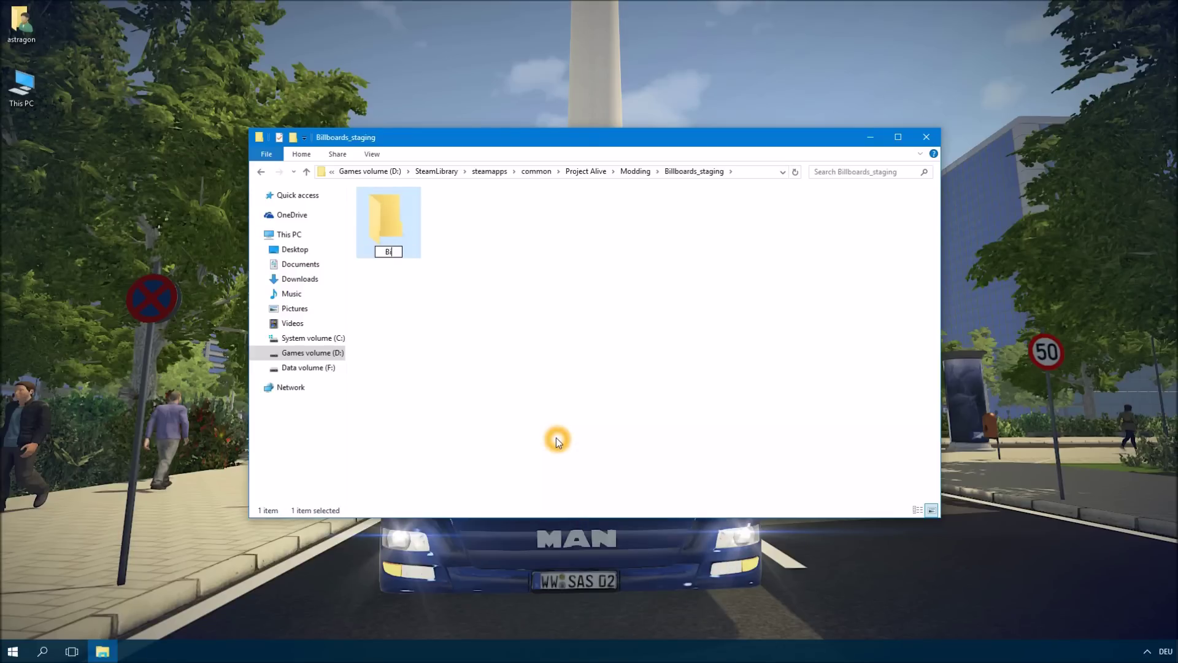
type("llboards Mod")
key("Return")
double_click(392, 249)
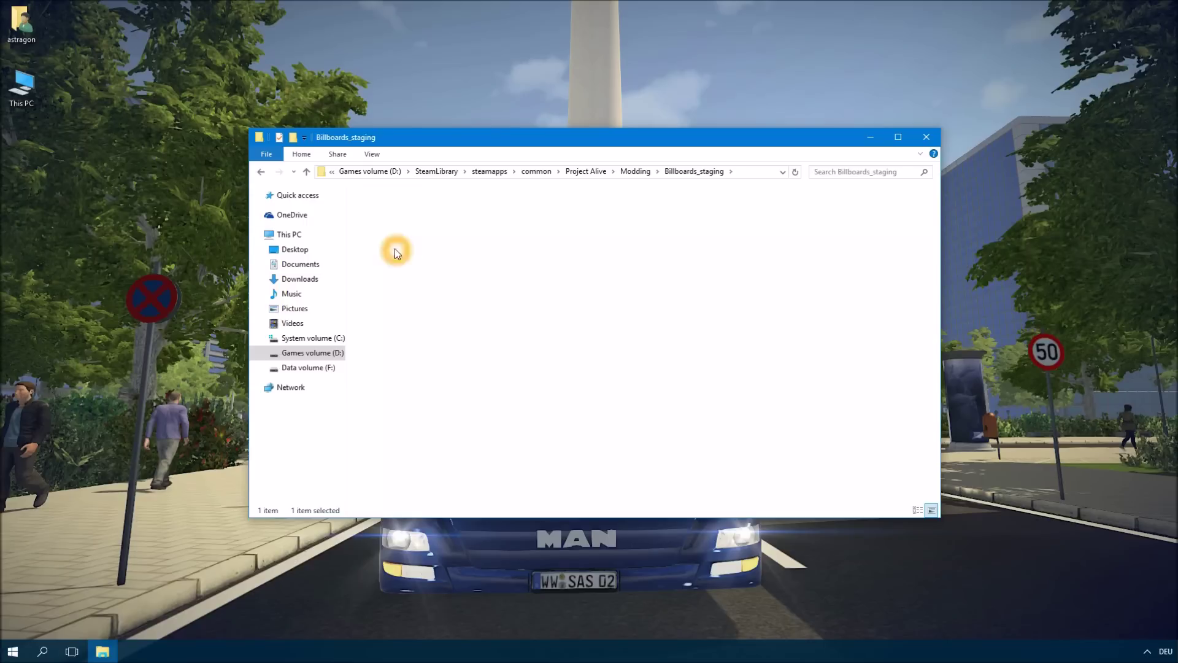
right_click(439, 295)
Create a folder named Texture inside Billboards Mod
mouse_move(507, 472)
left_click(609, 293)
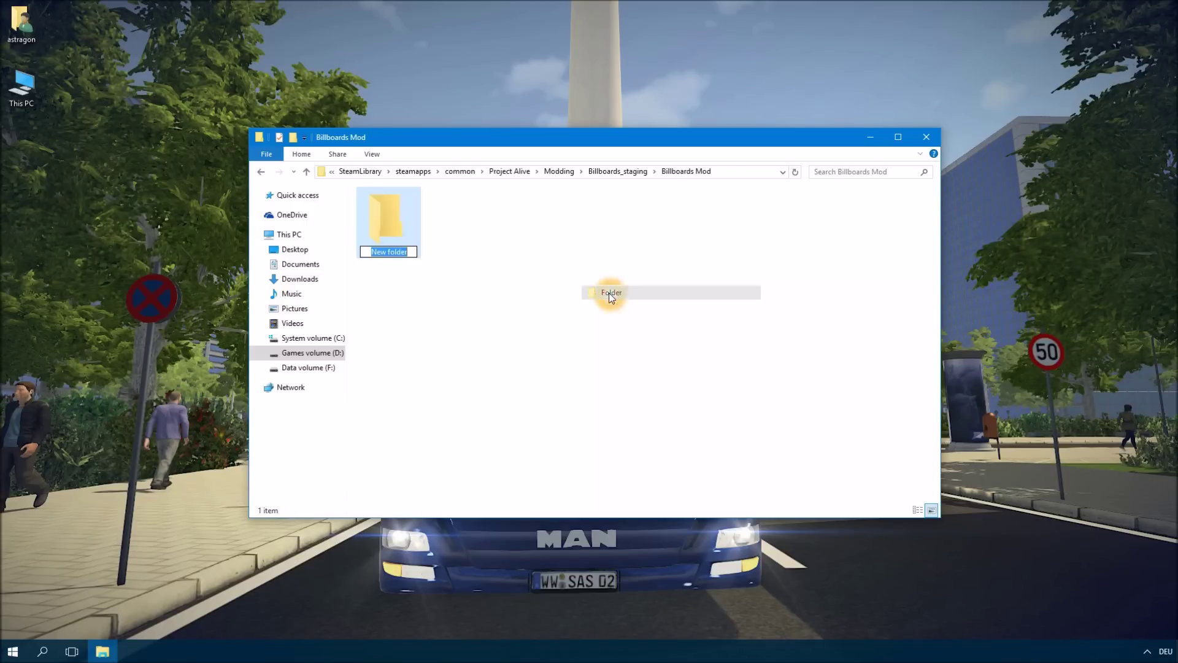
type("Texture")
key("Return")
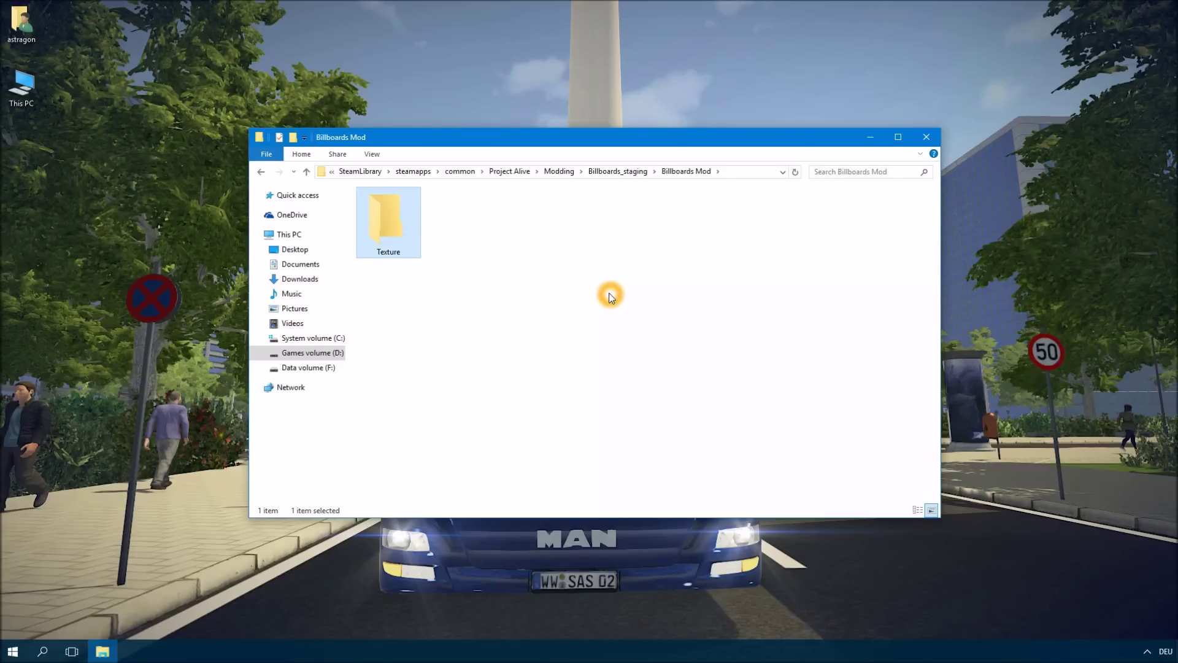
left_click(609, 294)
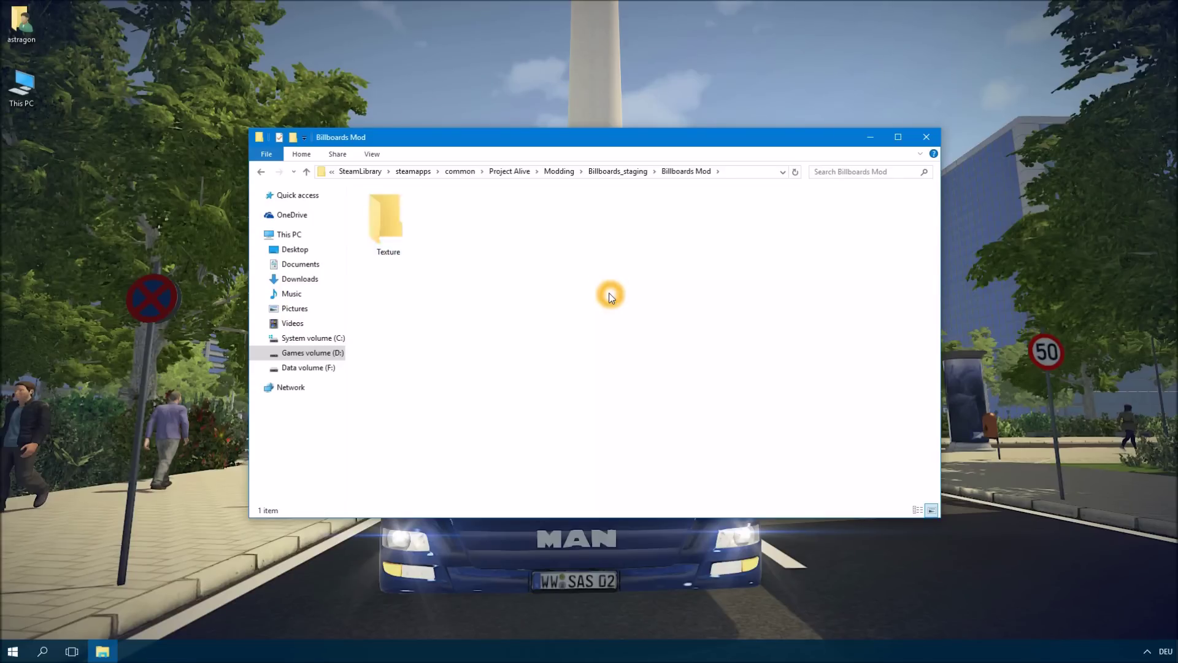
Create a new text document named Texture.ini, accepting the extension change
right_click(611, 297)
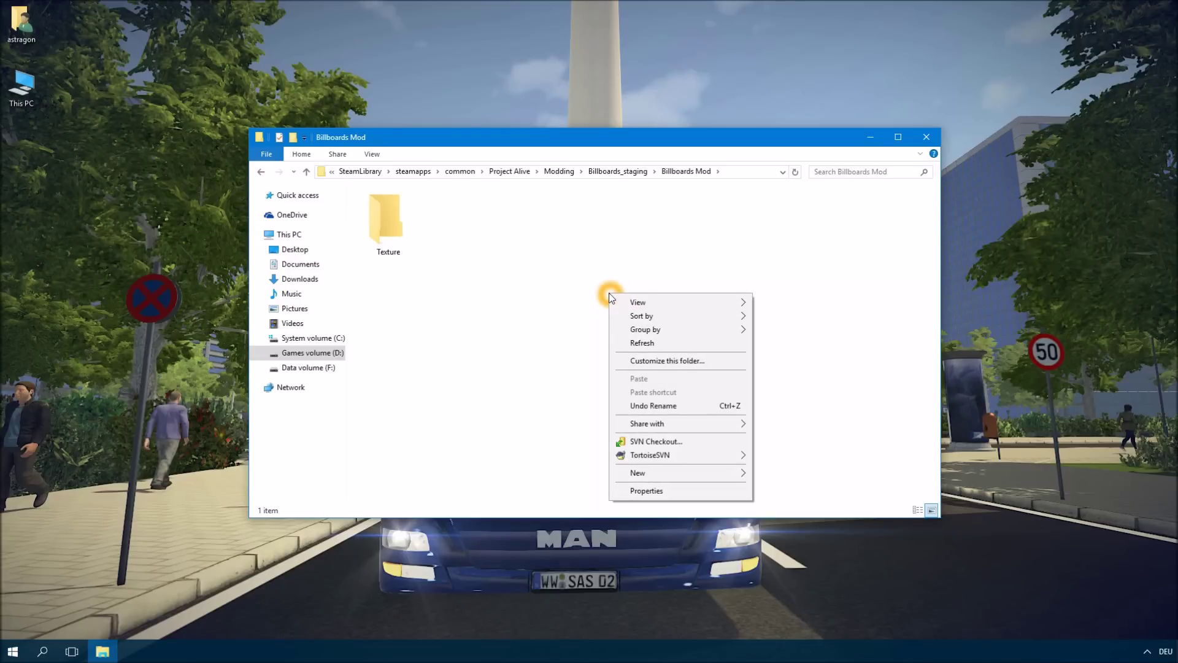
left_click(649, 474)
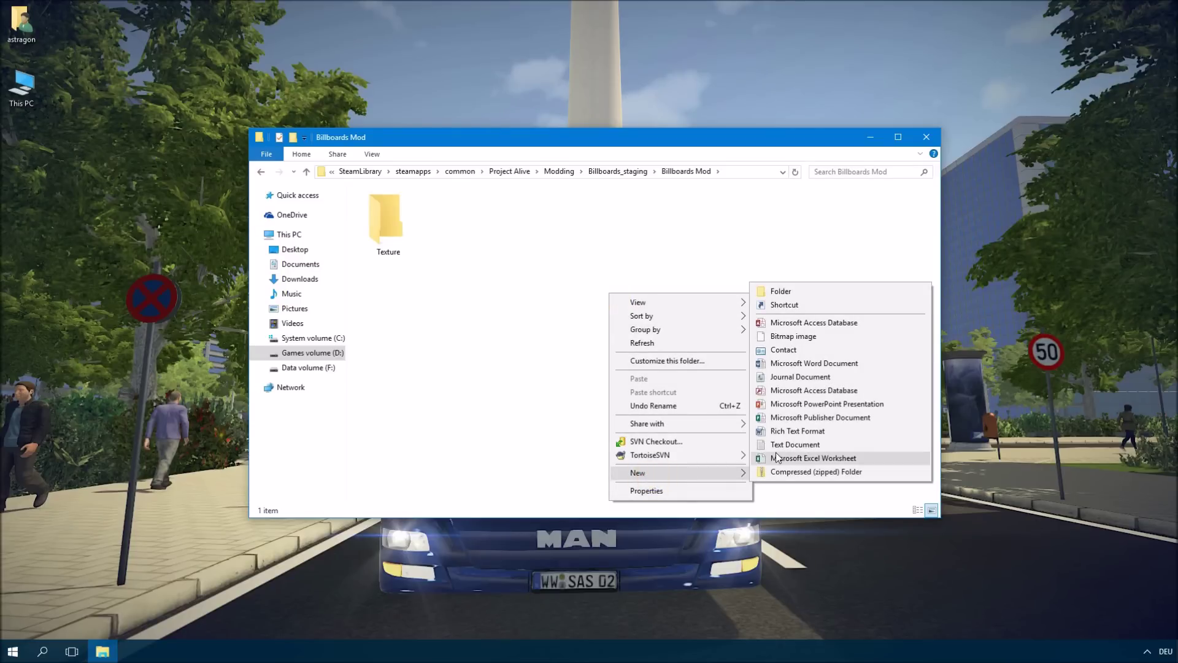
left_click(778, 446)
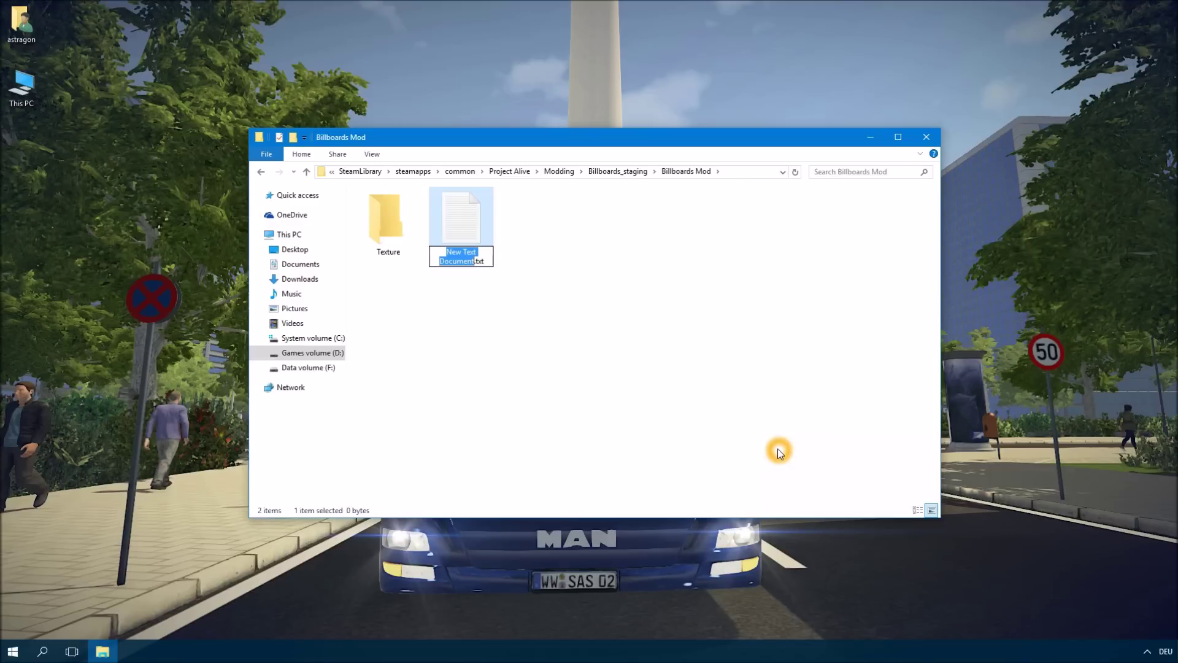
type("Texture")
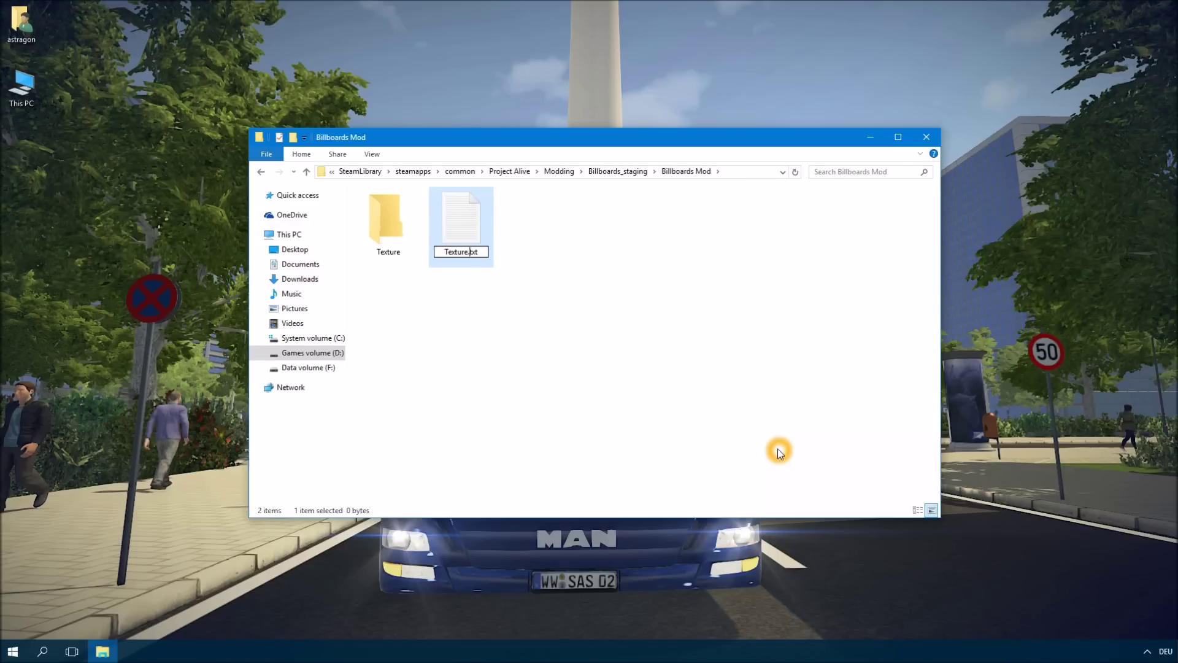
key("Delete")
key("Delete")
key("Delete")
type("ini")
key("Return")
key("Return")
key("Return")
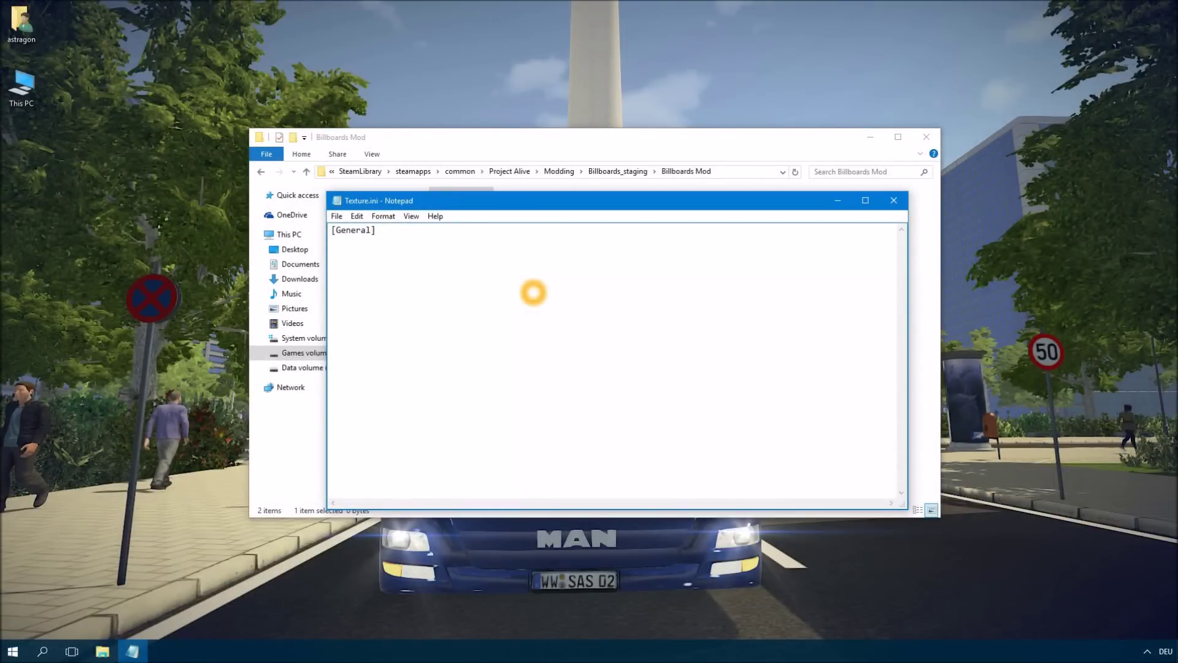
Add Name = astragon-Billboards, Active=1 and BaseFolder = /Texture to Texture.ini, then save and close
type("Nam")
type("e = astragon-Billboards ")
type("Active?1")
key("BackSpace")
key("BackSpace")
type("=1")
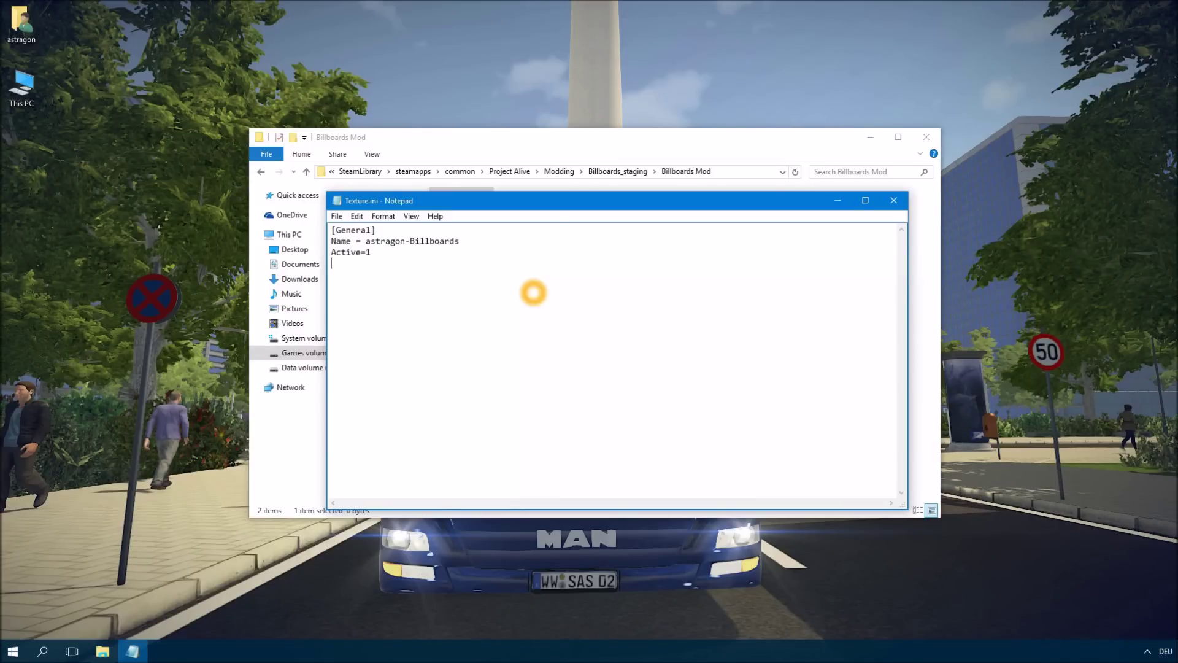
key("Return")
type("BaseFolder = /Texture")
left_click(893, 201)
left_click(560, 344)
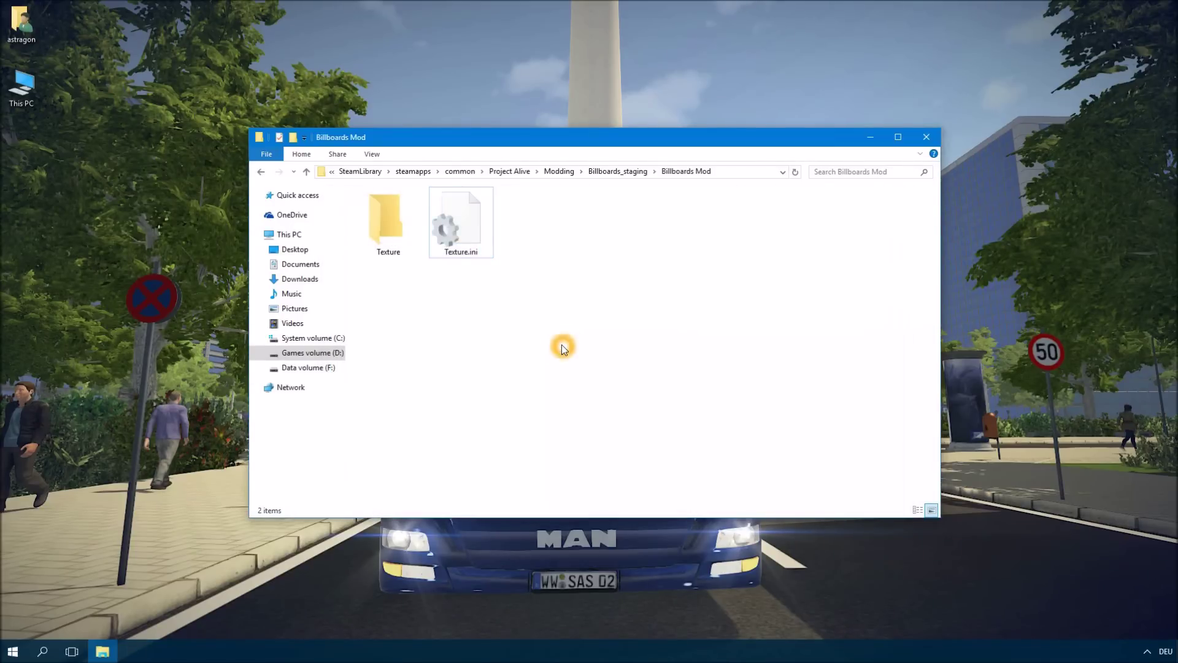
Go to the TextureModPack folder in the astragon user's Downloads
double_click(399, 240)
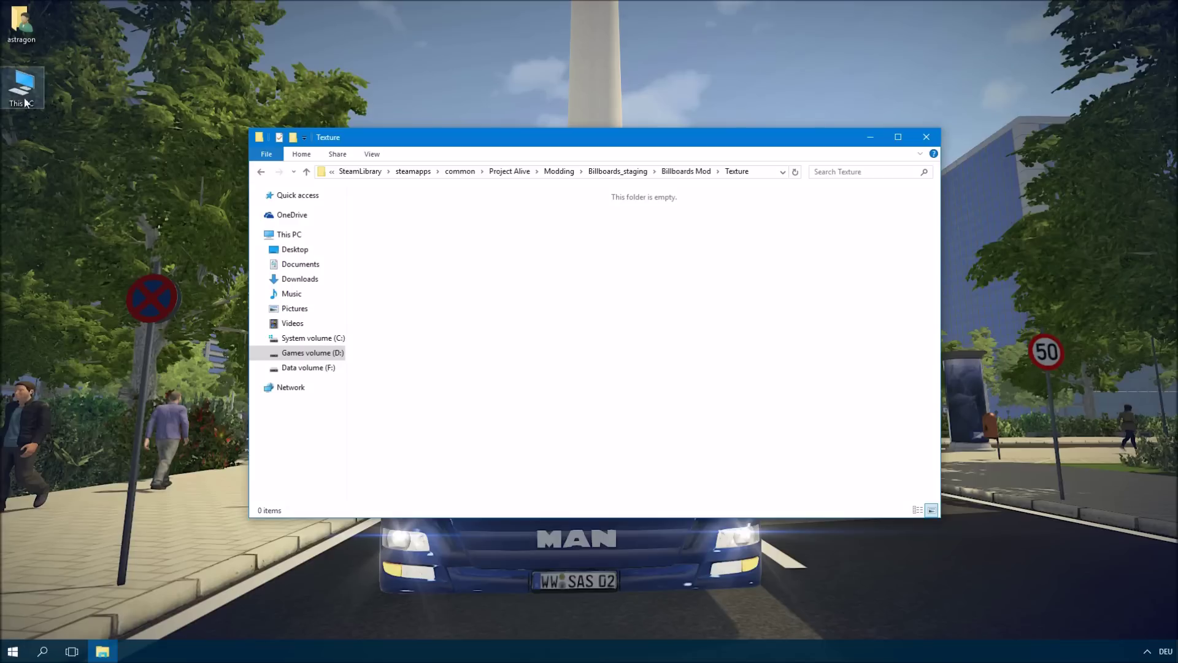
double_click(26, 37)
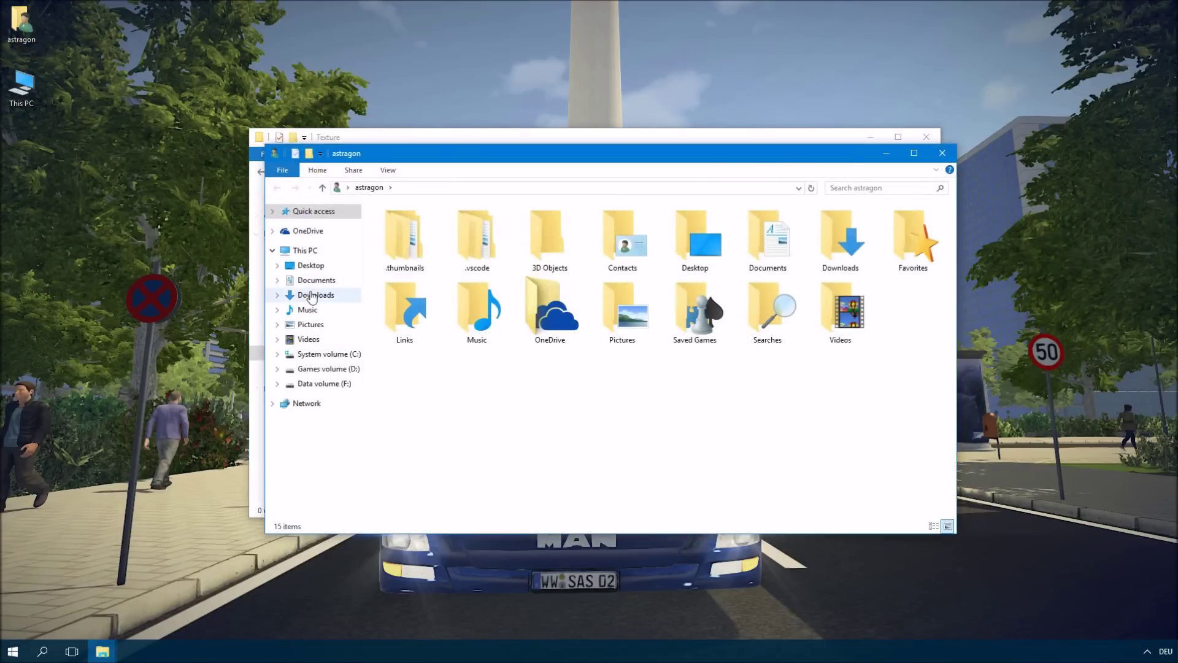
left_click(316, 294)
left_click(419, 264)
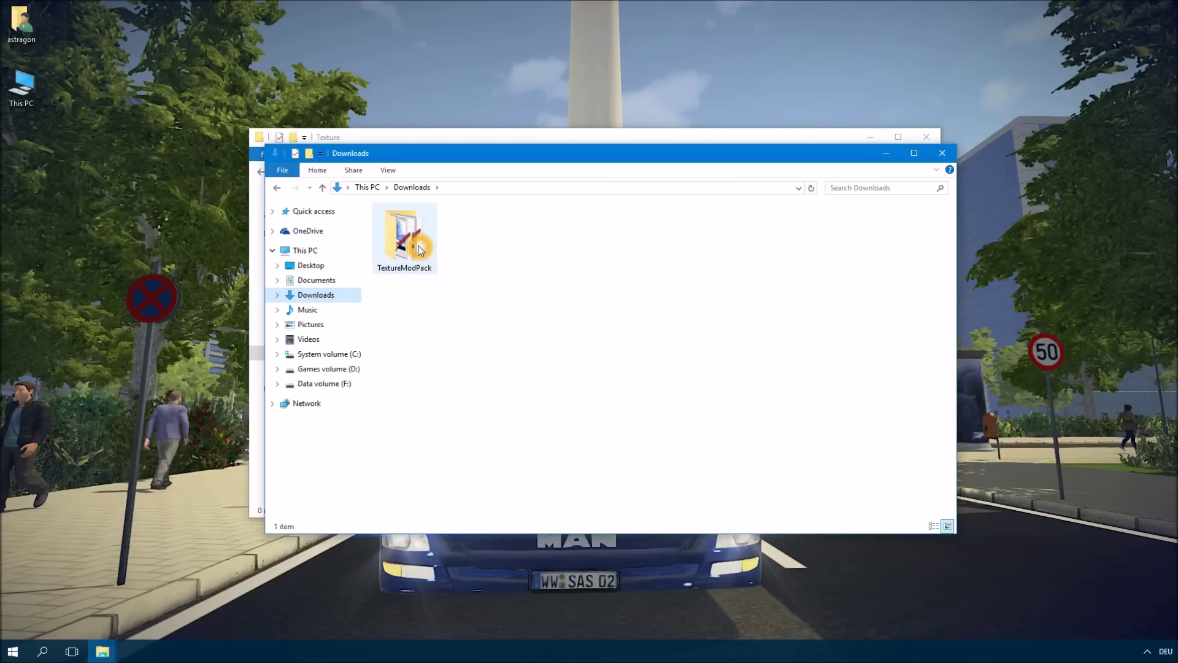
double_click(419, 249)
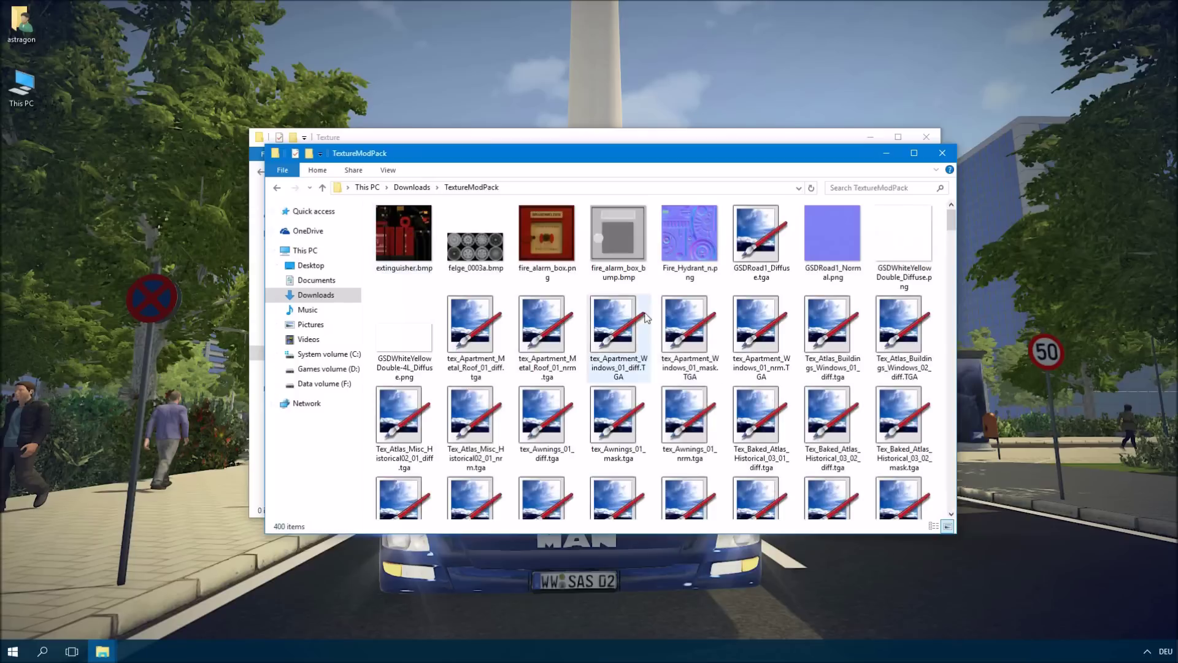
Search the pack for 'Billboard' and open Tex_props_Billboards_Ads.tga in paint.net
left_click(854, 191)
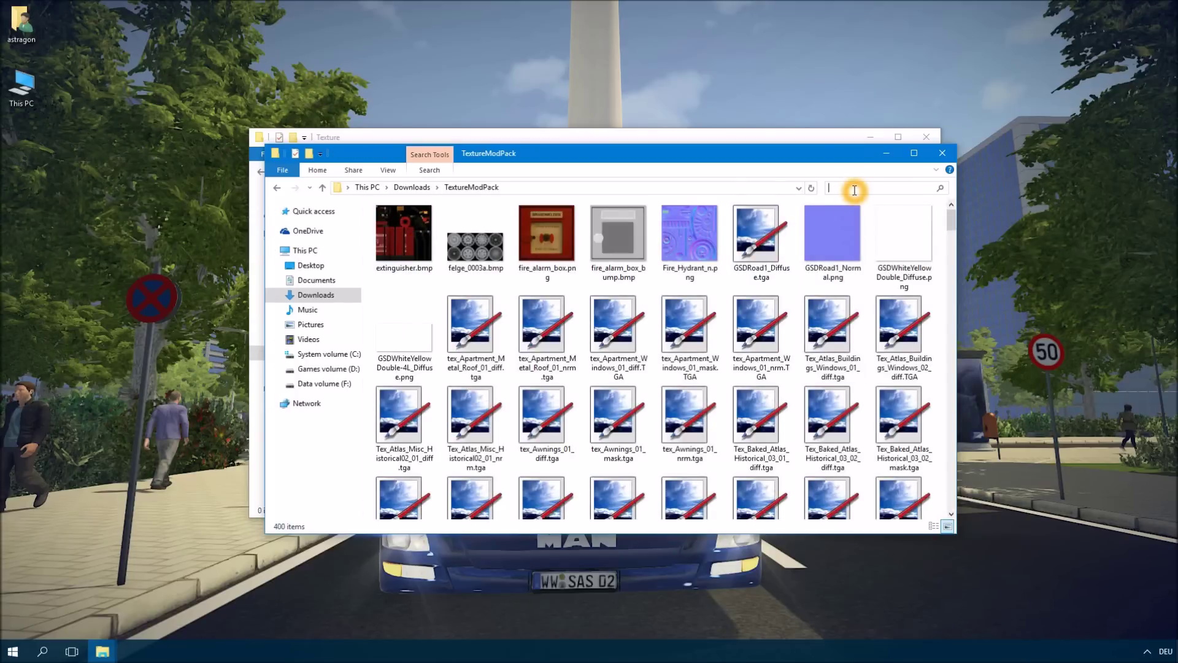
type("Billboard")
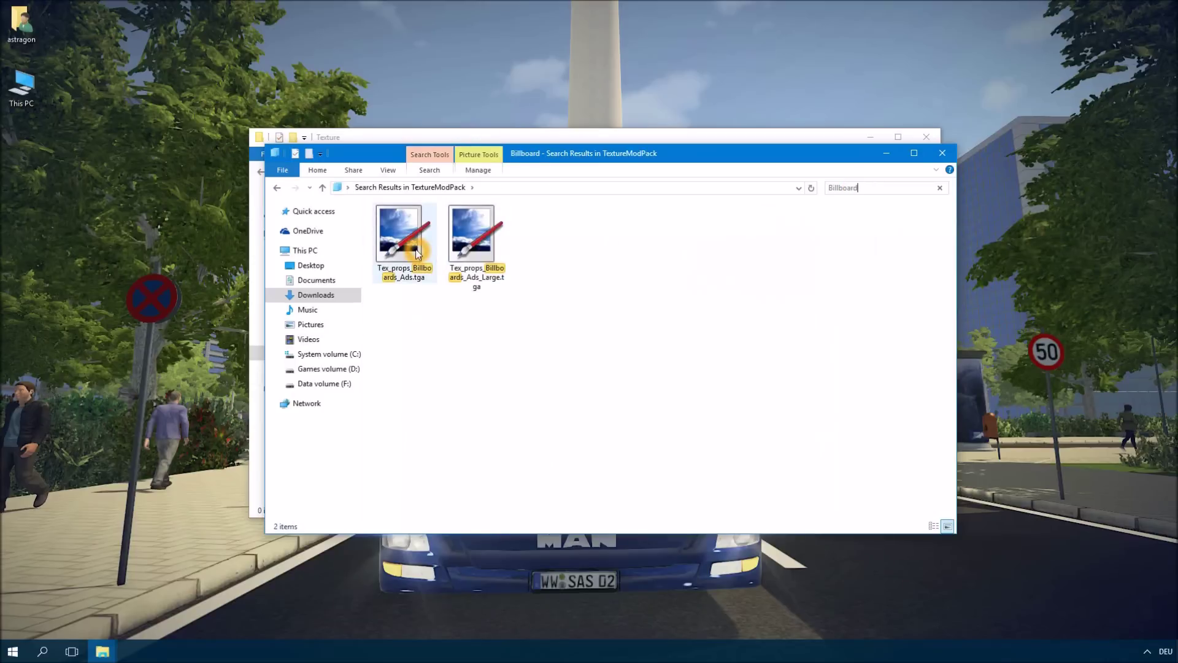
left_click(409, 251)
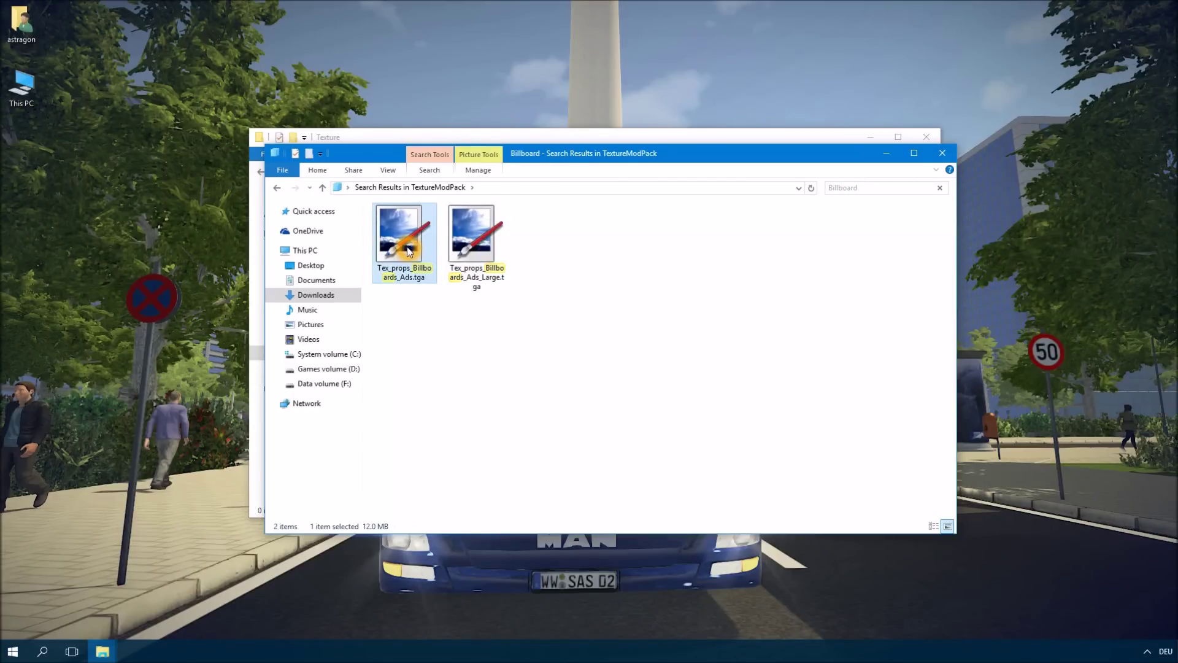
double_click(409, 252)
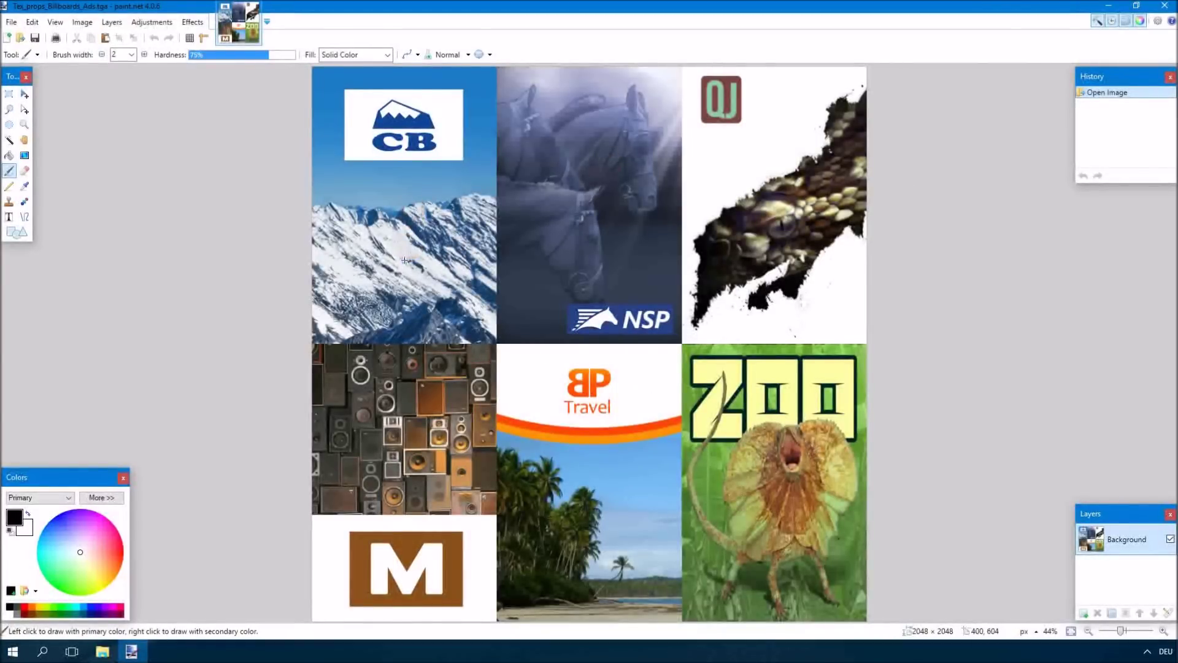
Start Save As and browse to Modding > Billboards_staging > Billboards Mod > Texture
left_click(679, 405)
left_click(11, 23)
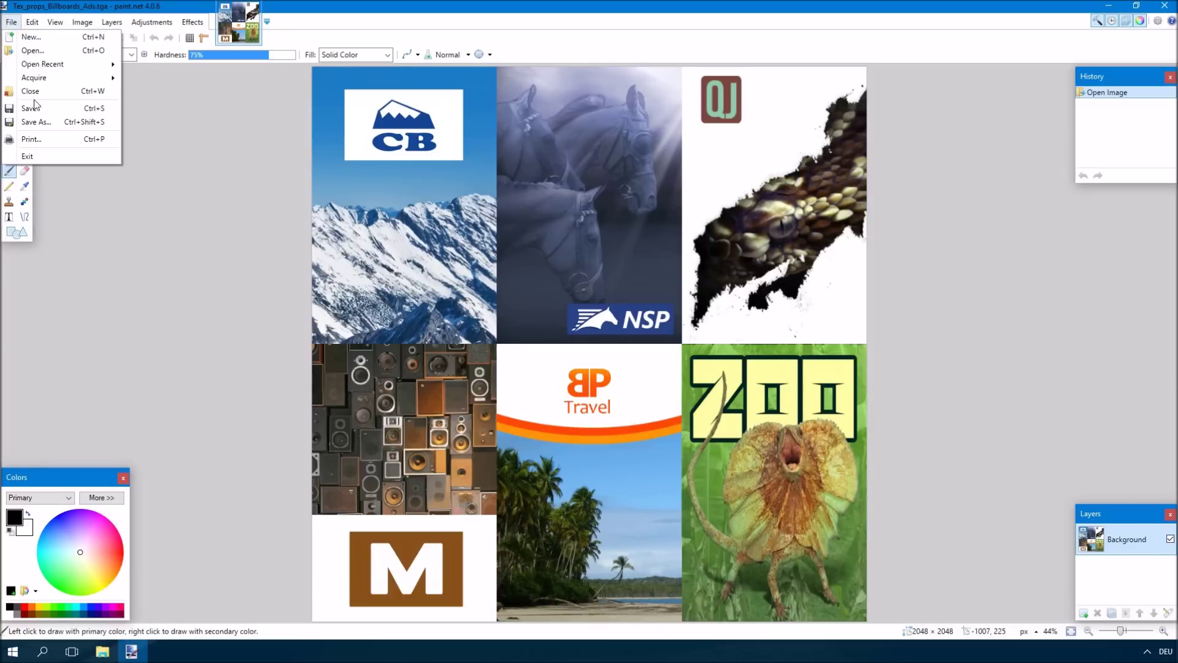
left_click(38, 121)
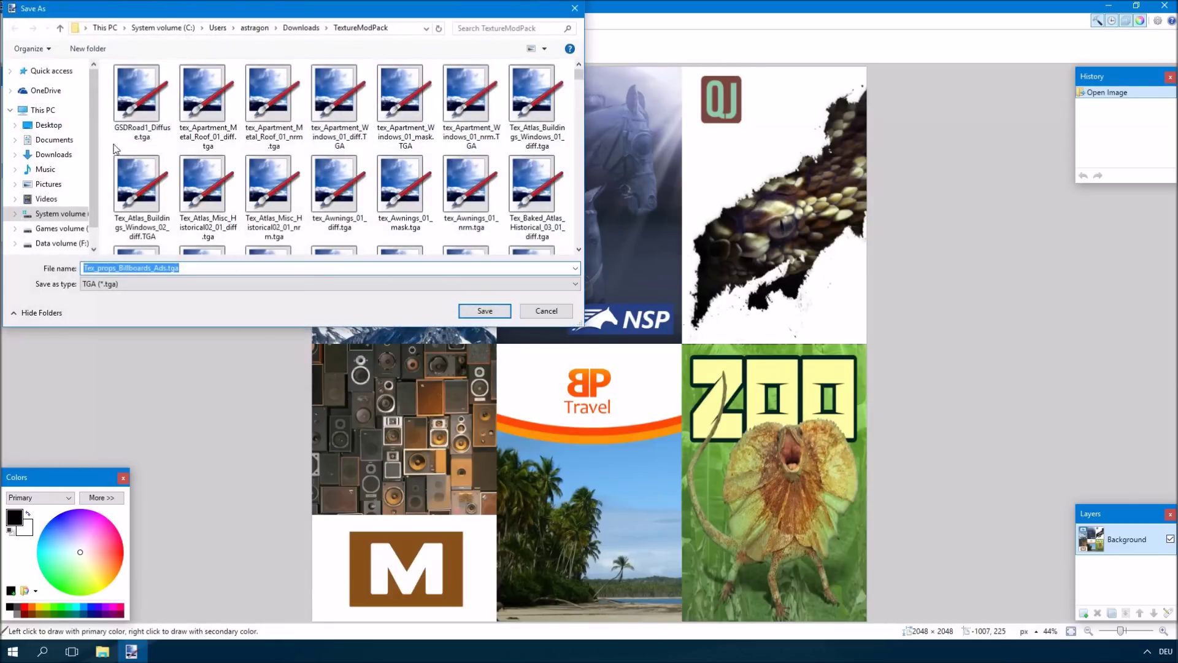
left_click(97, 140)
left_click_drag(97, 140, 92, 184)
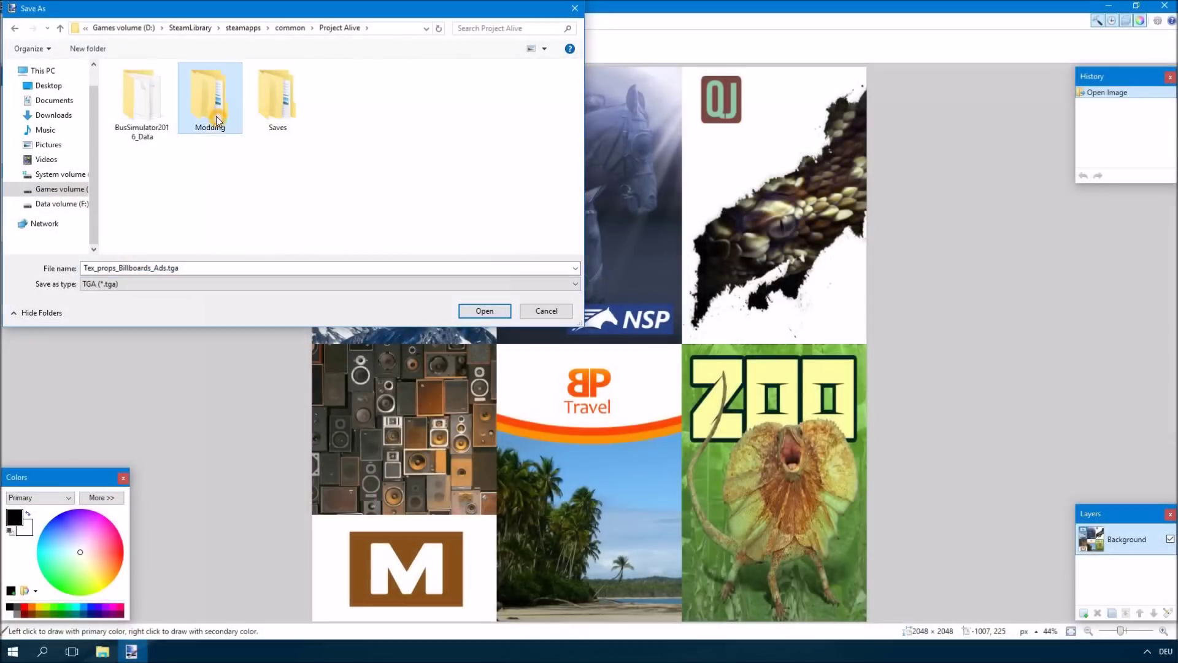
double_click(216, 116)
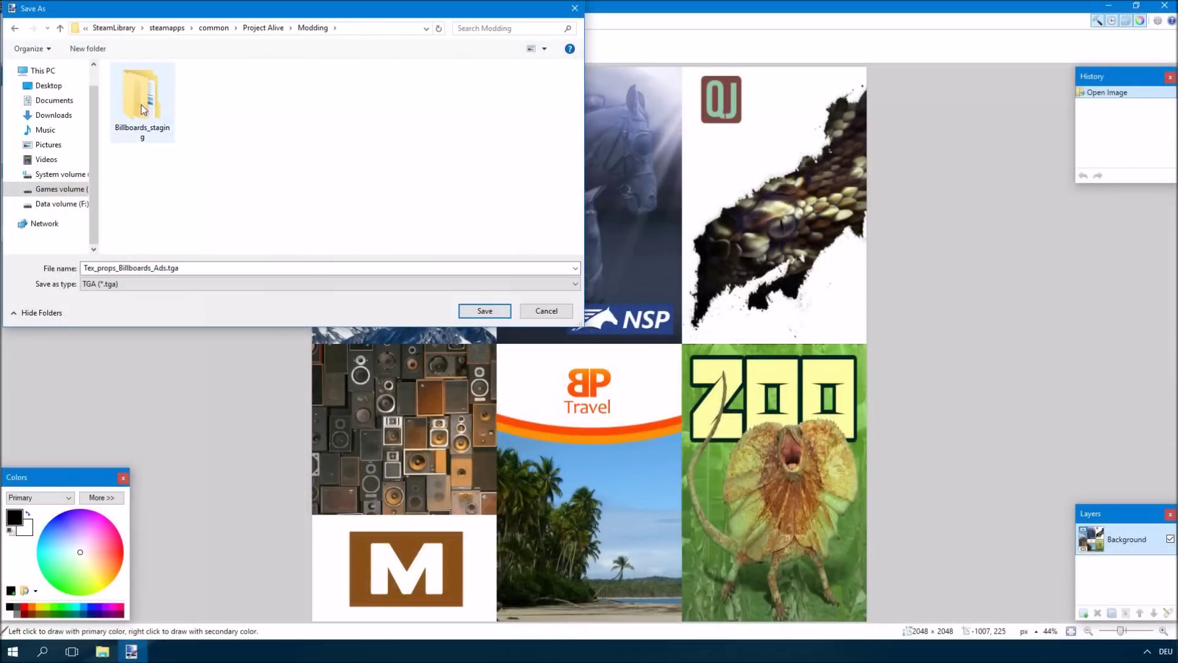
double_click(141, 105)
double_click(141, 105)
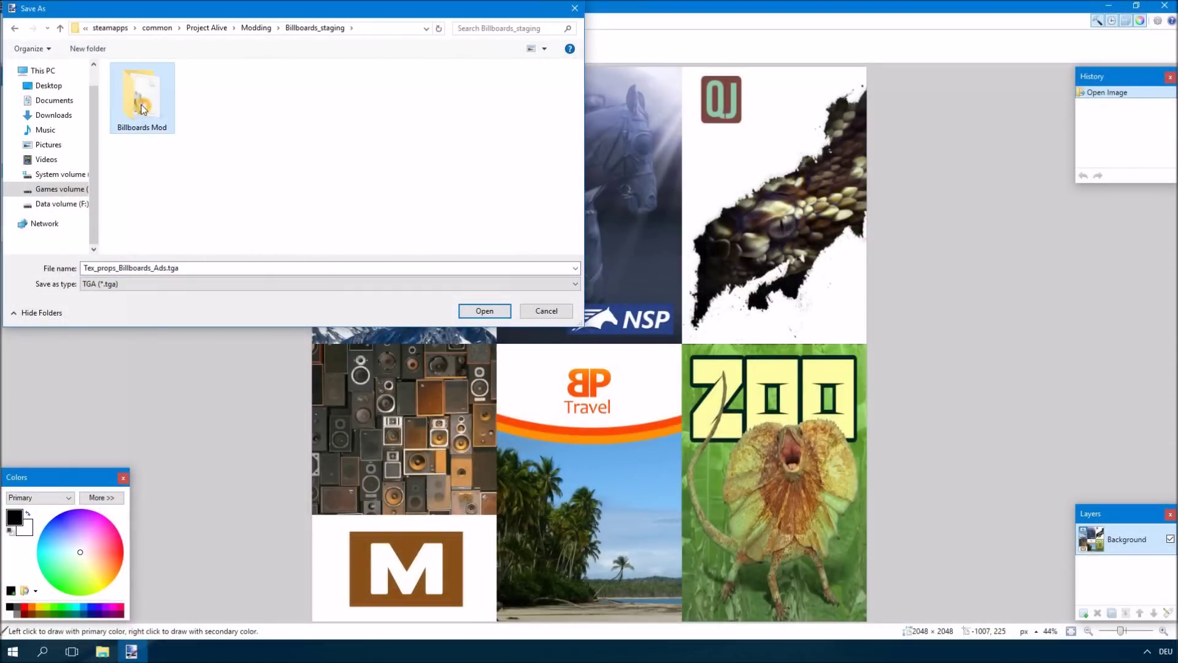
double_click(141, 105)
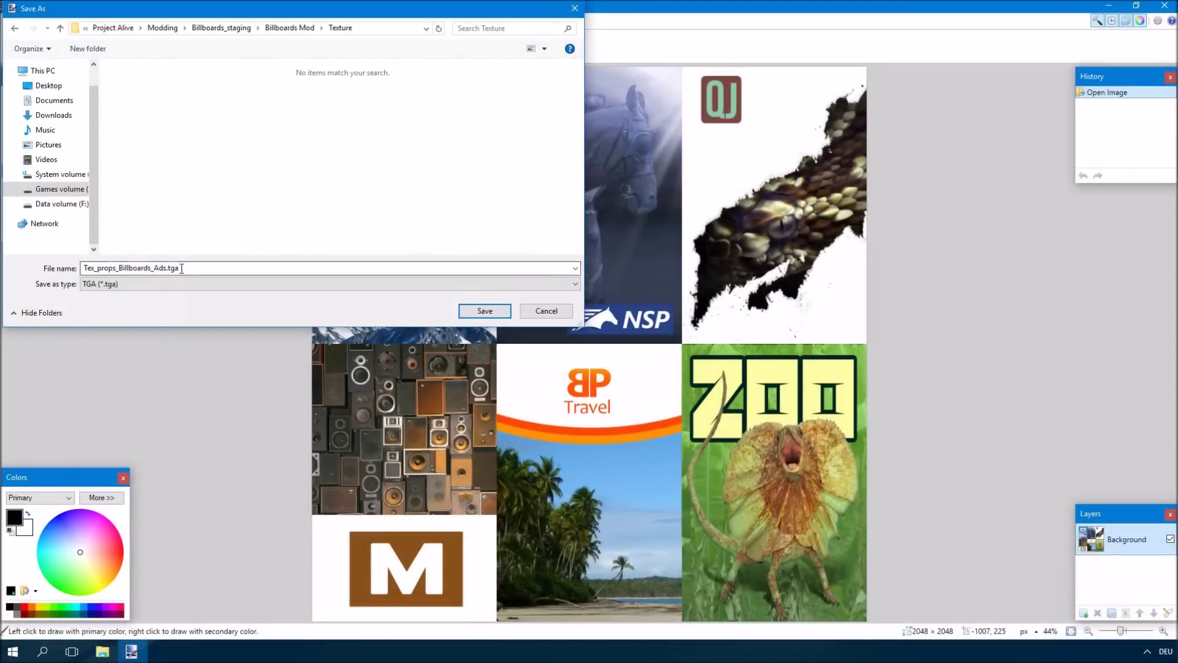
Save the texture in PNG format as Tex_props_Billboards_Ads.png, confirming the save configuration
left_click(166, 284)
left_click(118, 335)
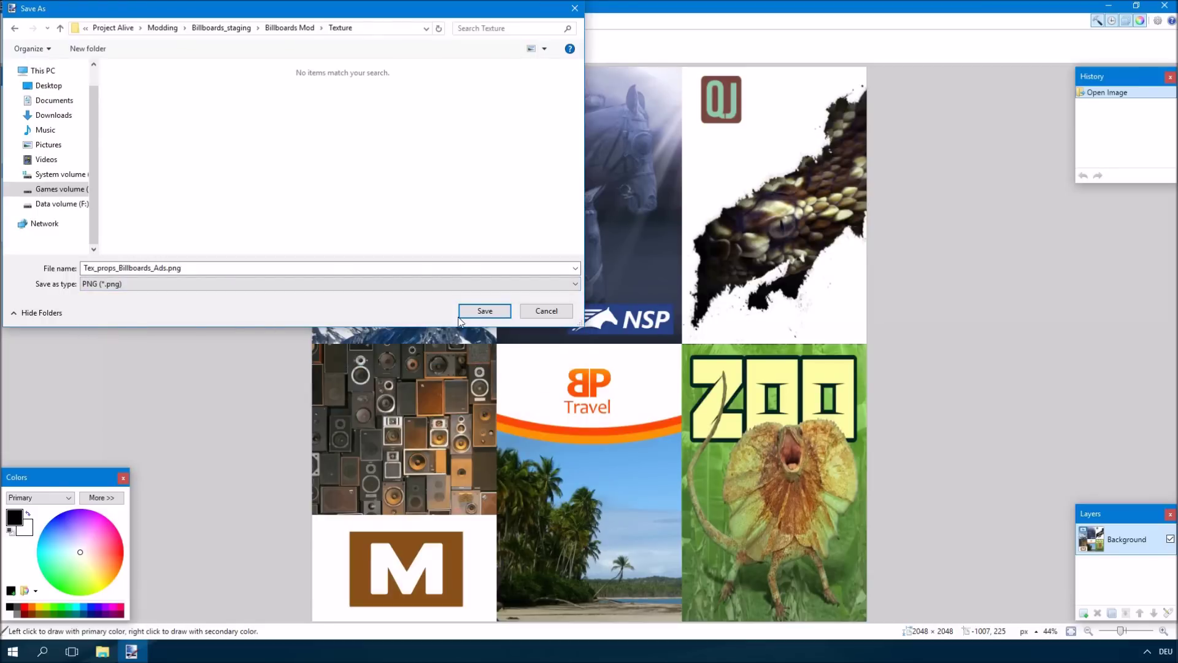
left_click(461, 318)
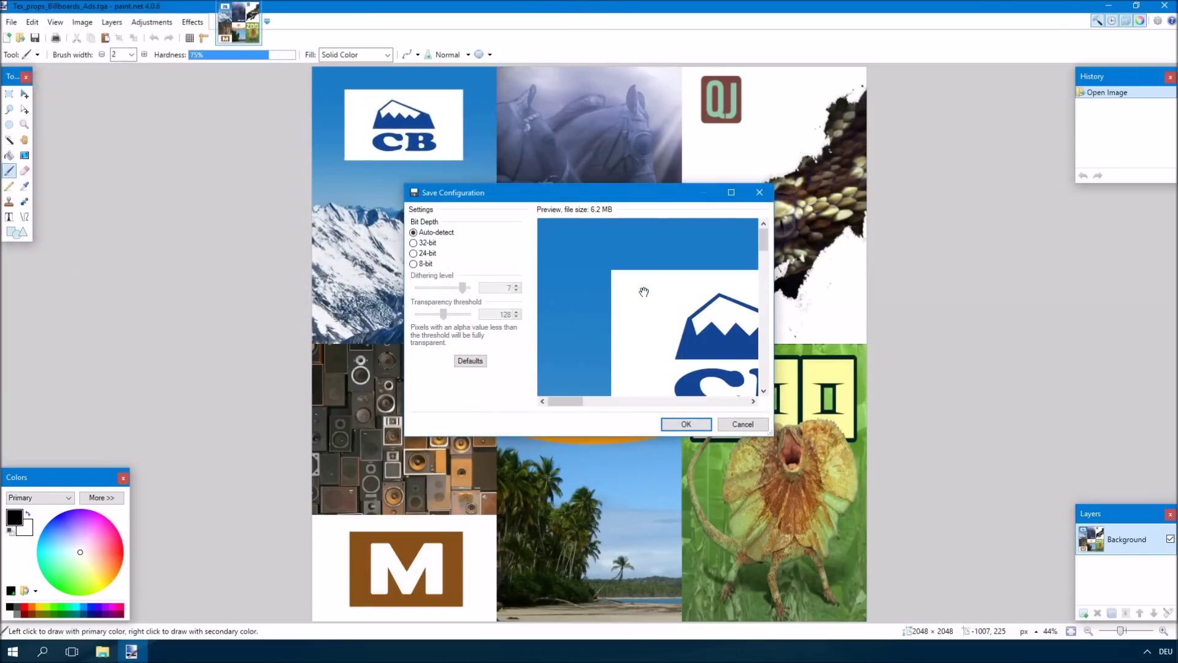
left_click_drag(645, 287, 655, 321)
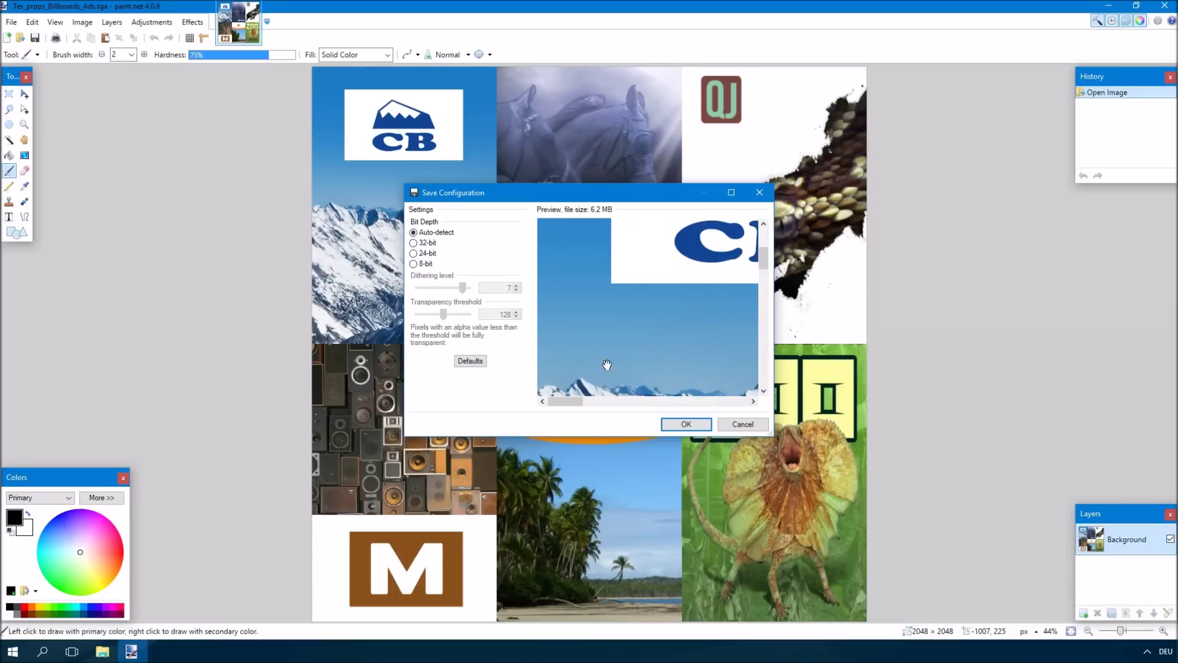
left_click(686, 424)
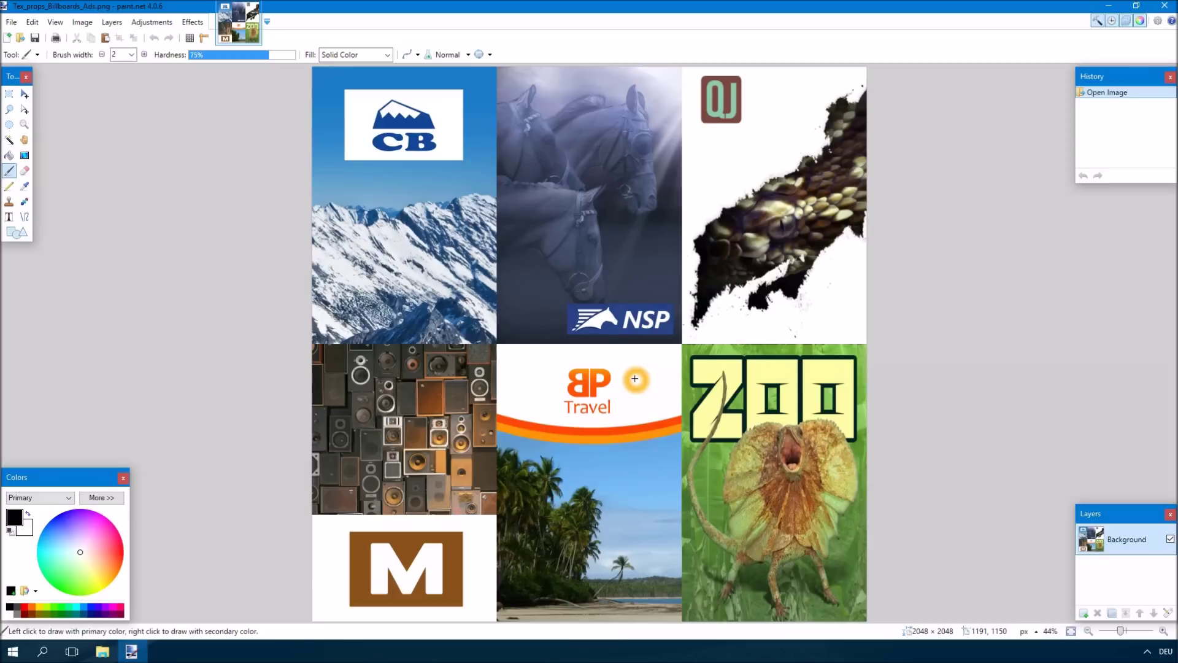
Open the Billboards example PNGs from Bus-Simulator 16 Projekte in paint.net, then return to the ads texture
left_click(12, 652)
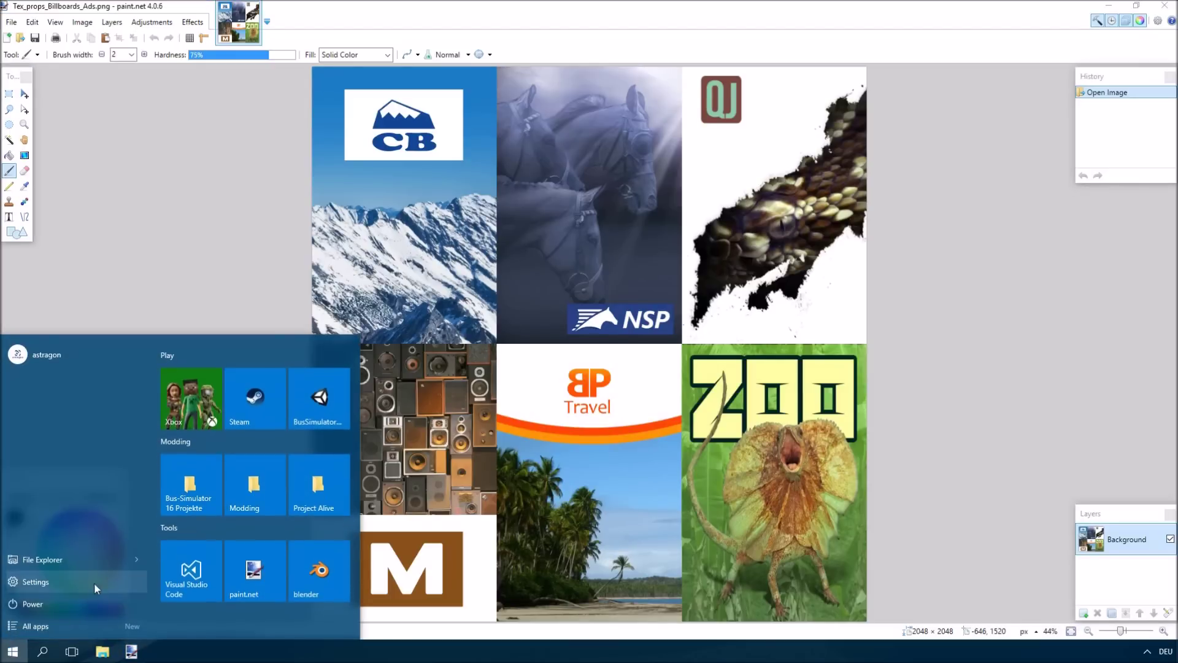
left_click(187, 500)
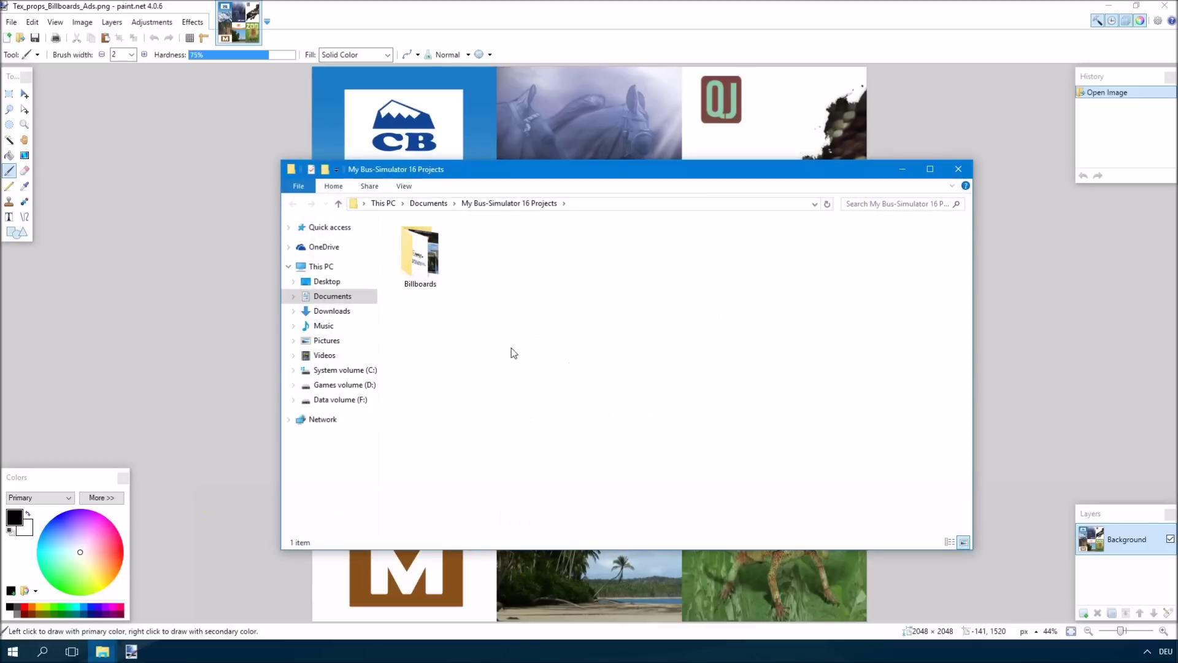
double_click(437, 283)
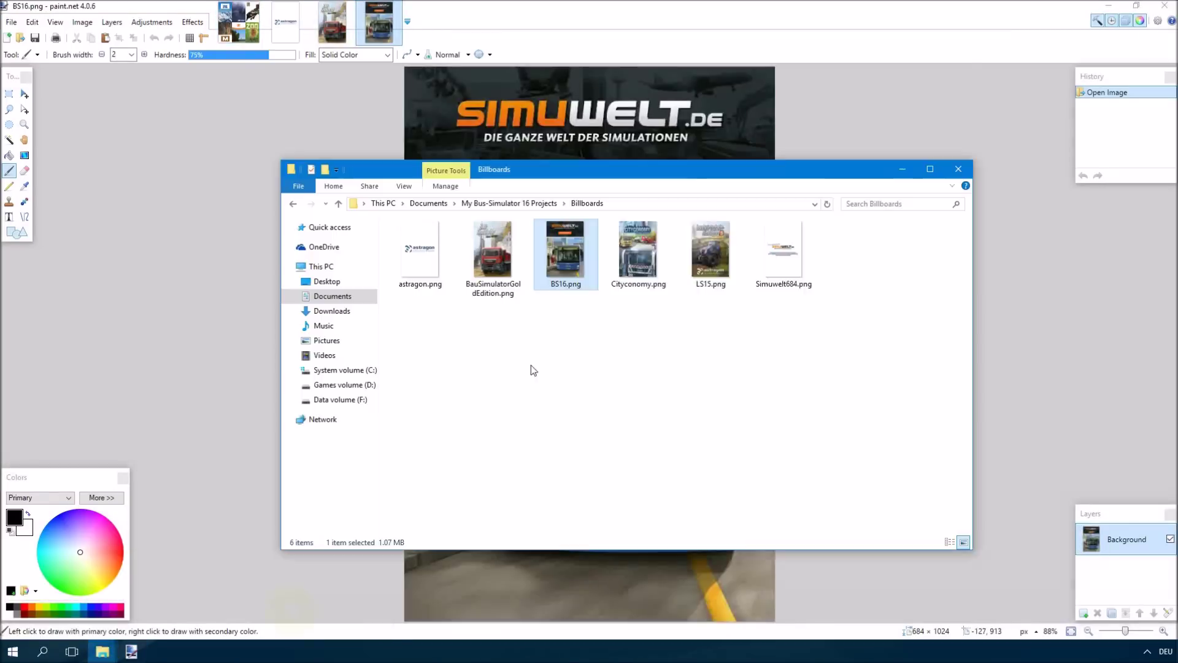
left_click(625, 32)
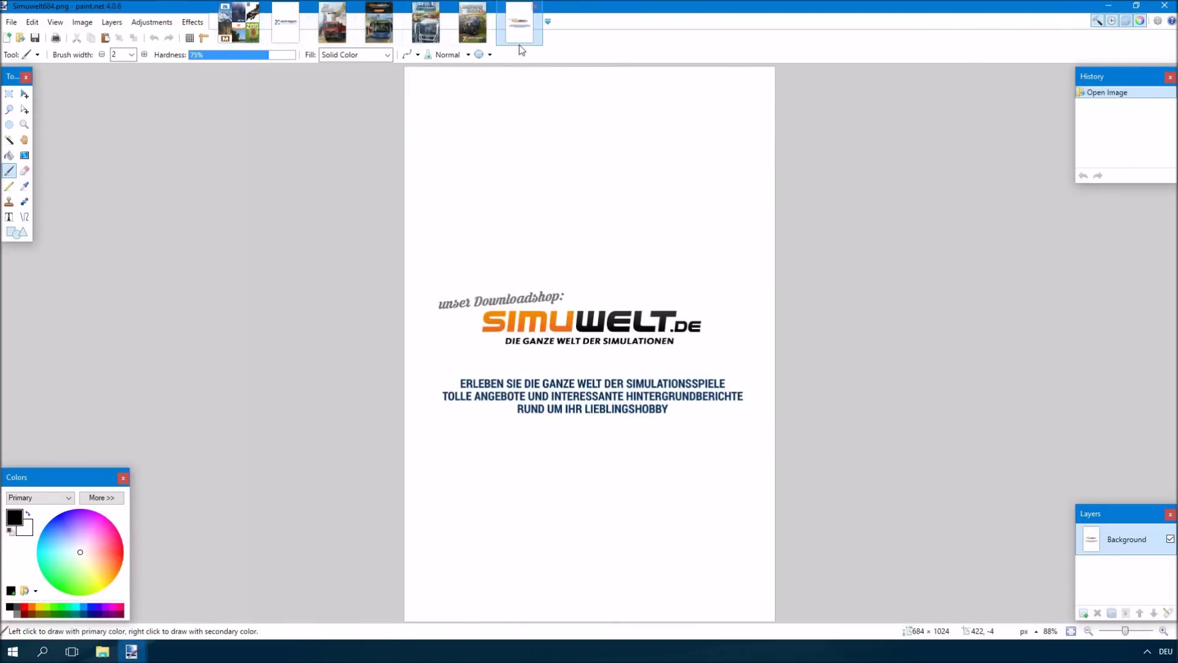
left_click(232, 31)
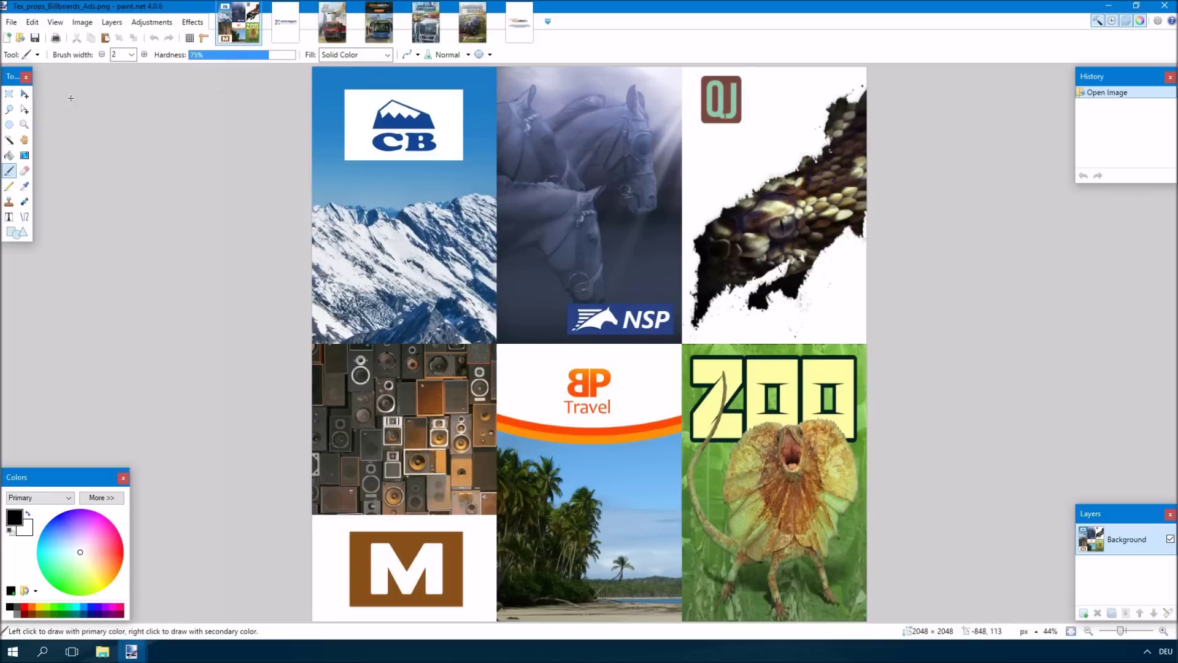
left_click(10, 95)
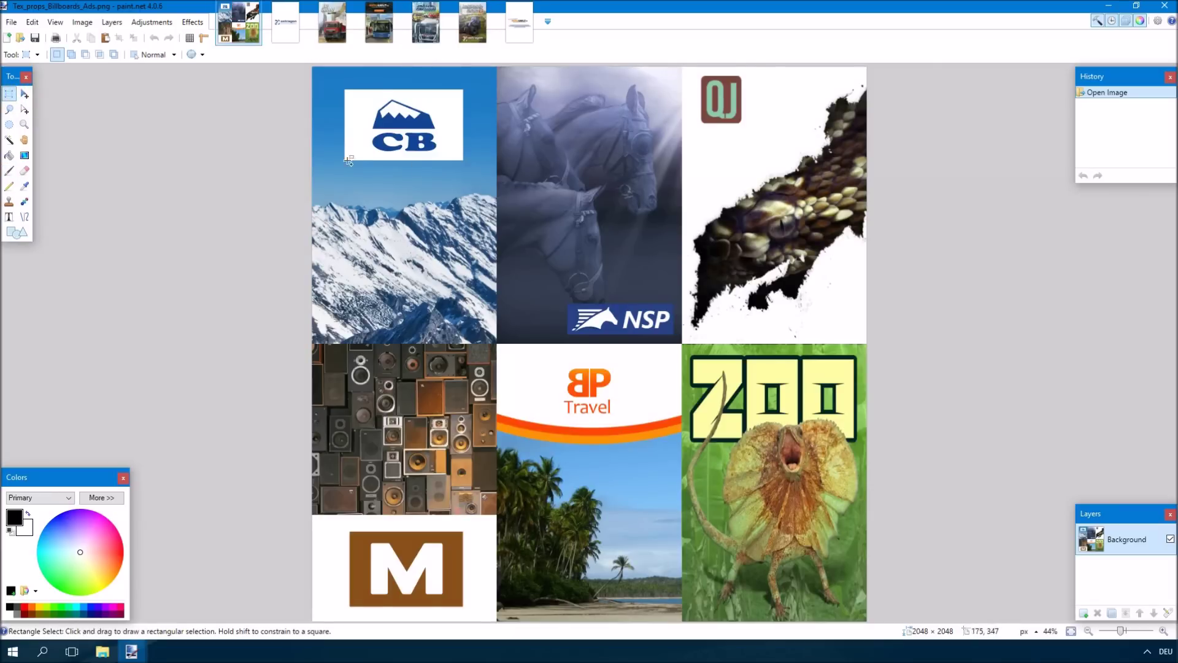
scroll(602, 190, "up", 4)
scroll(469, 206, "up", 3)
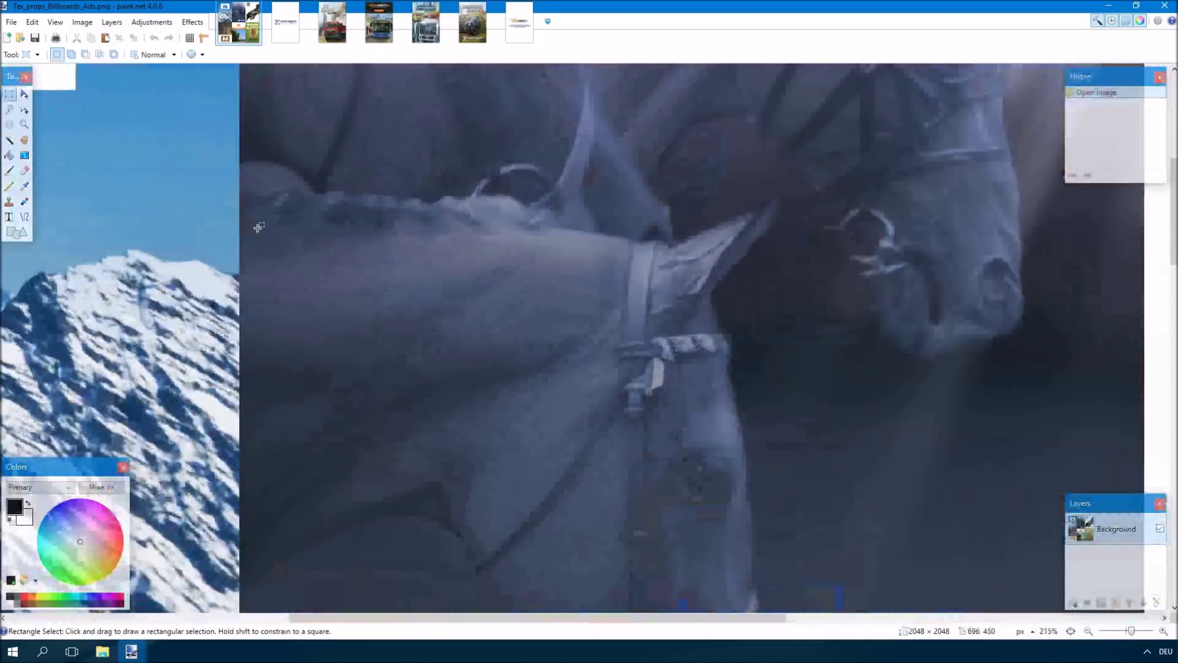
left_click_drag(242, 232, 1144, 271)
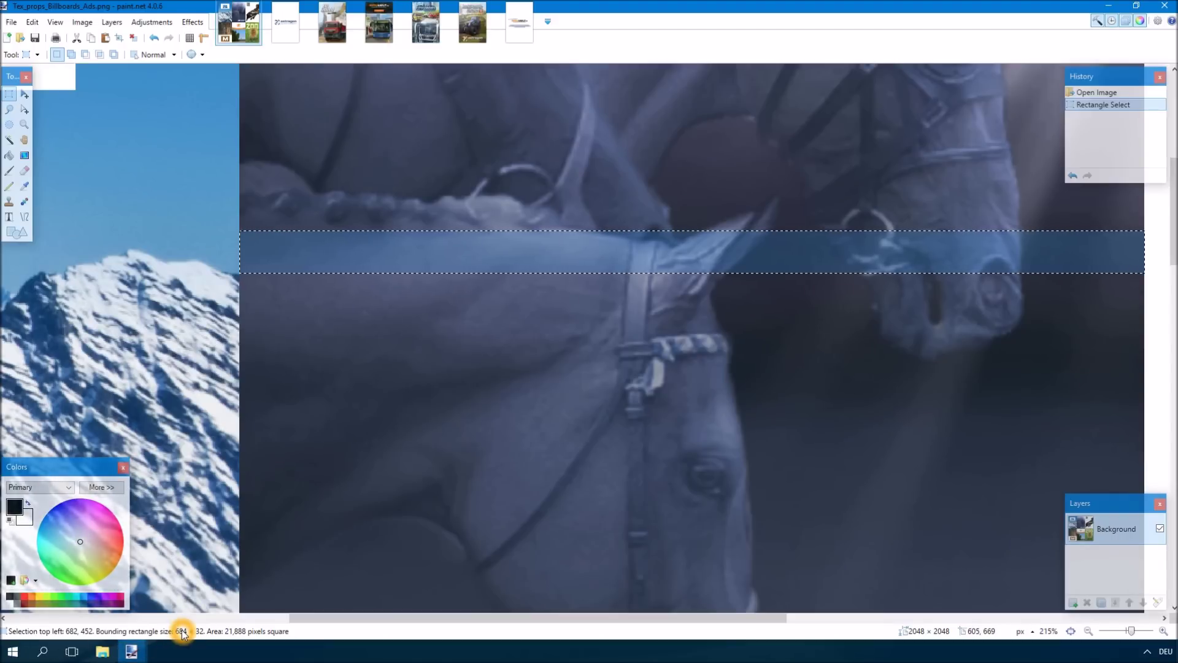
left_click(453, 377)
scroll(453, 375, "down", 1)
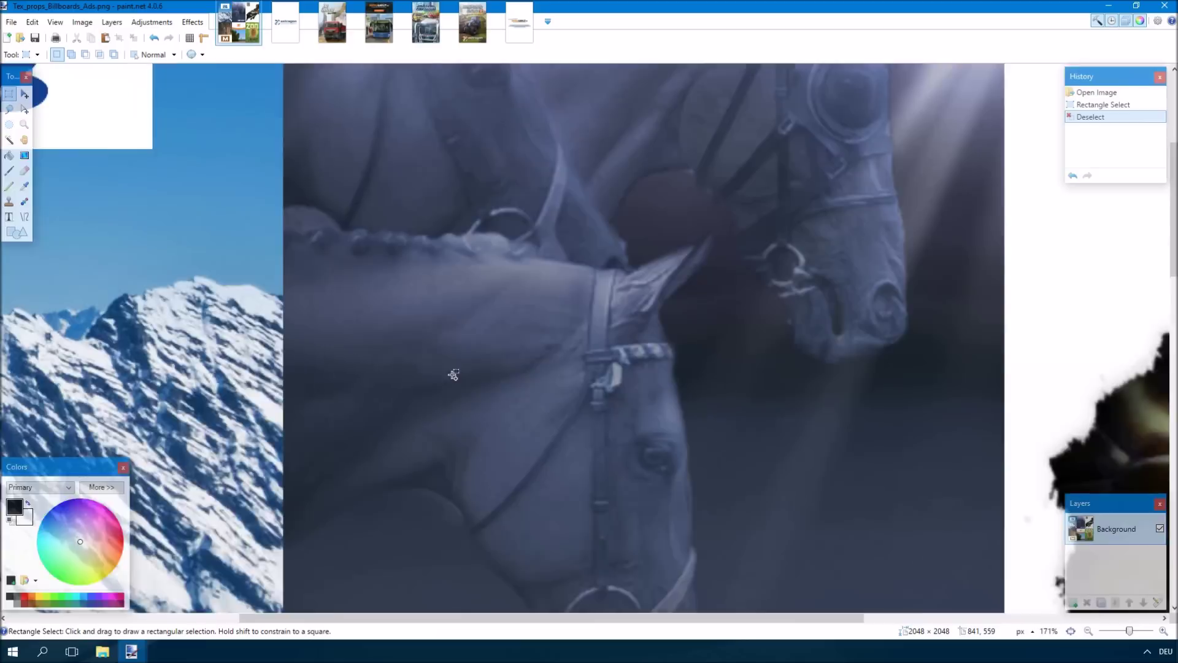
scroll(453, 375, "down", 3)
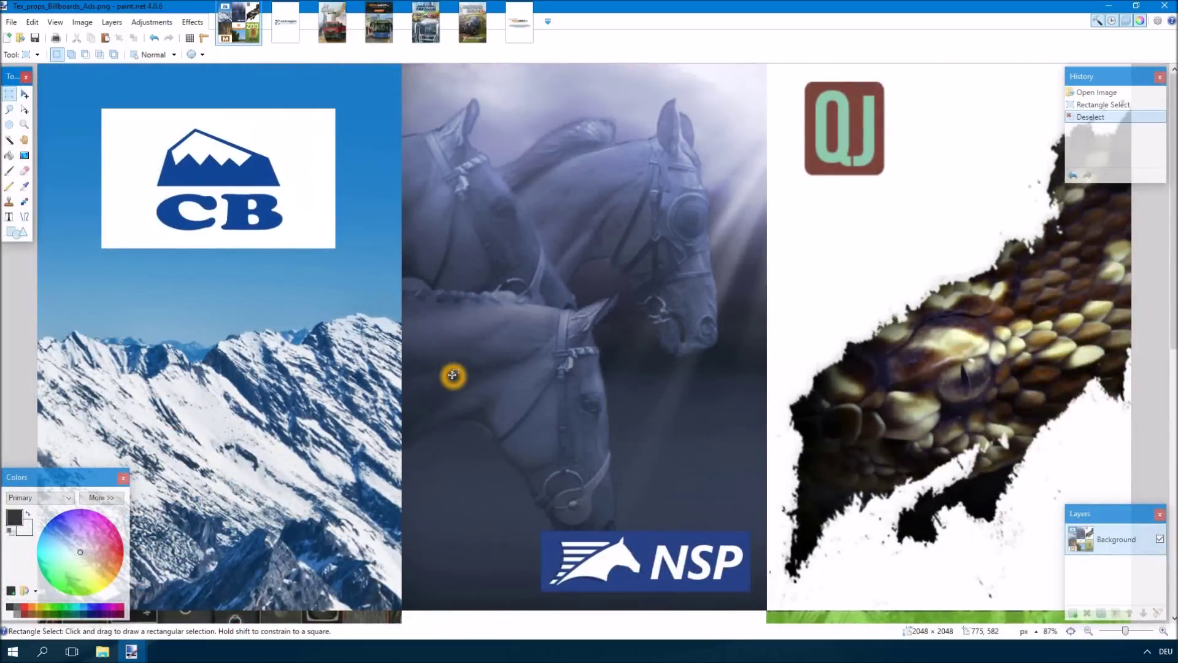
scroll(453, 375, "down", 2)
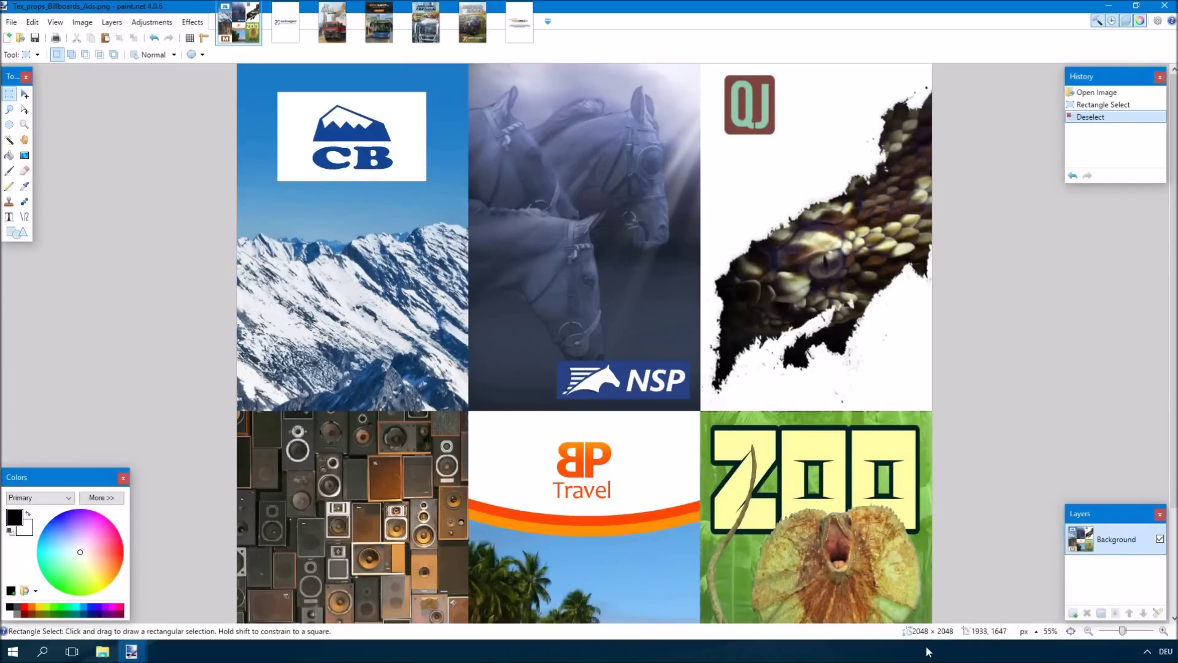
scroll(965, 513, "down", 1)
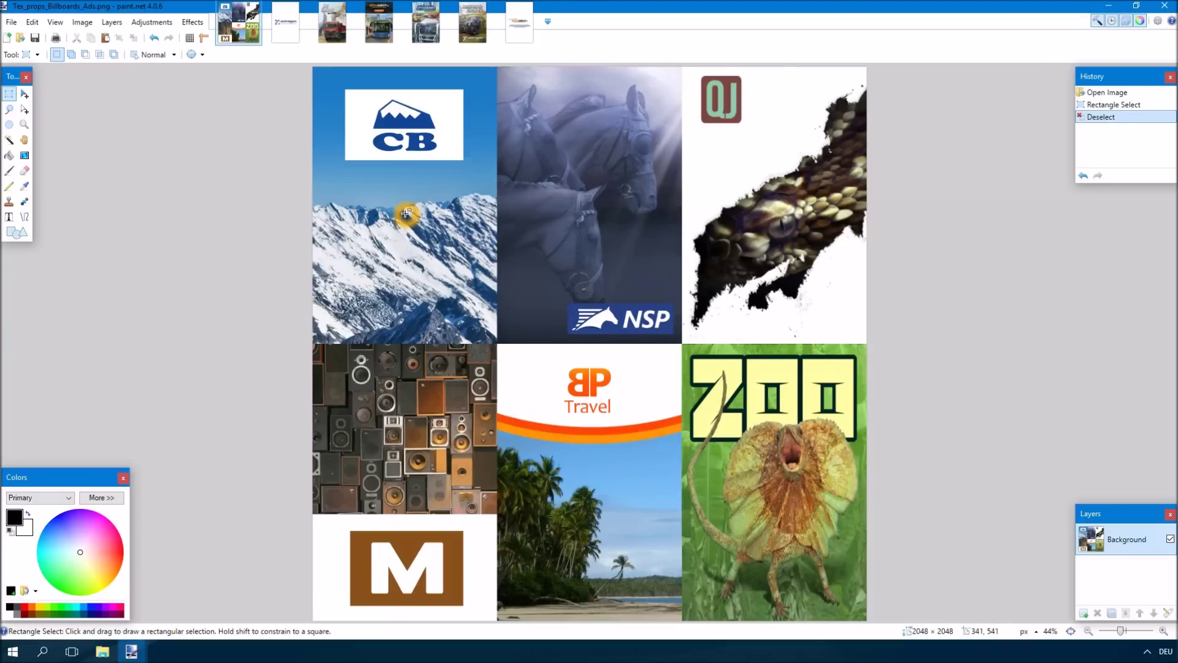
left_click(577, 214)
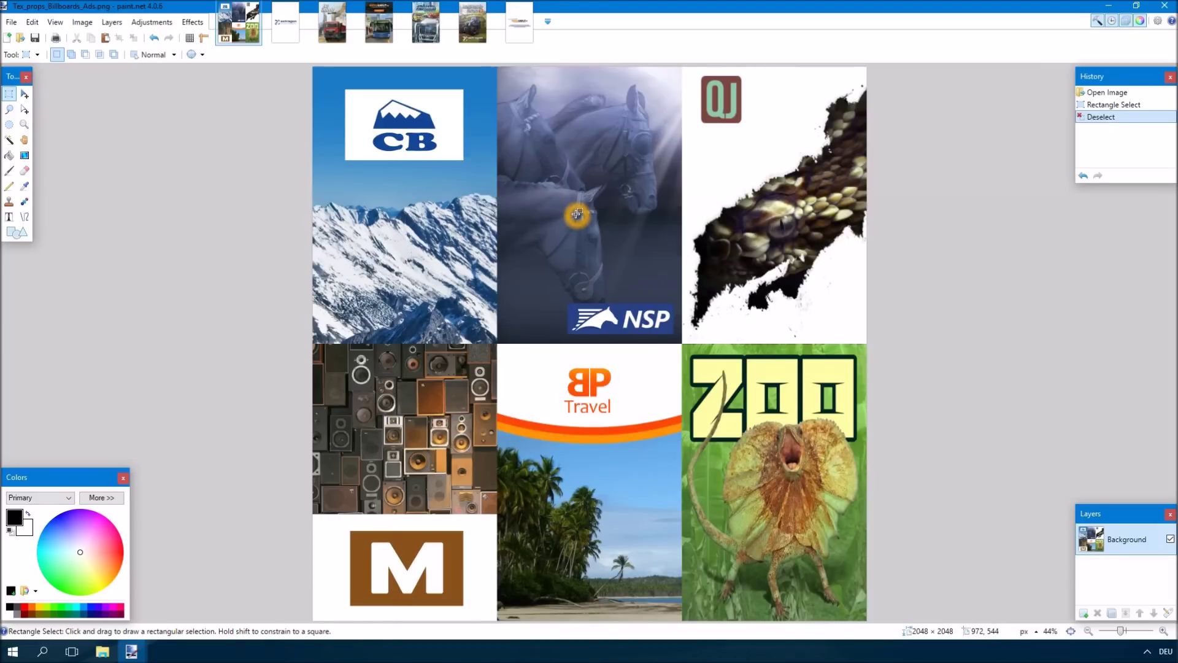
left_click(779, 177)
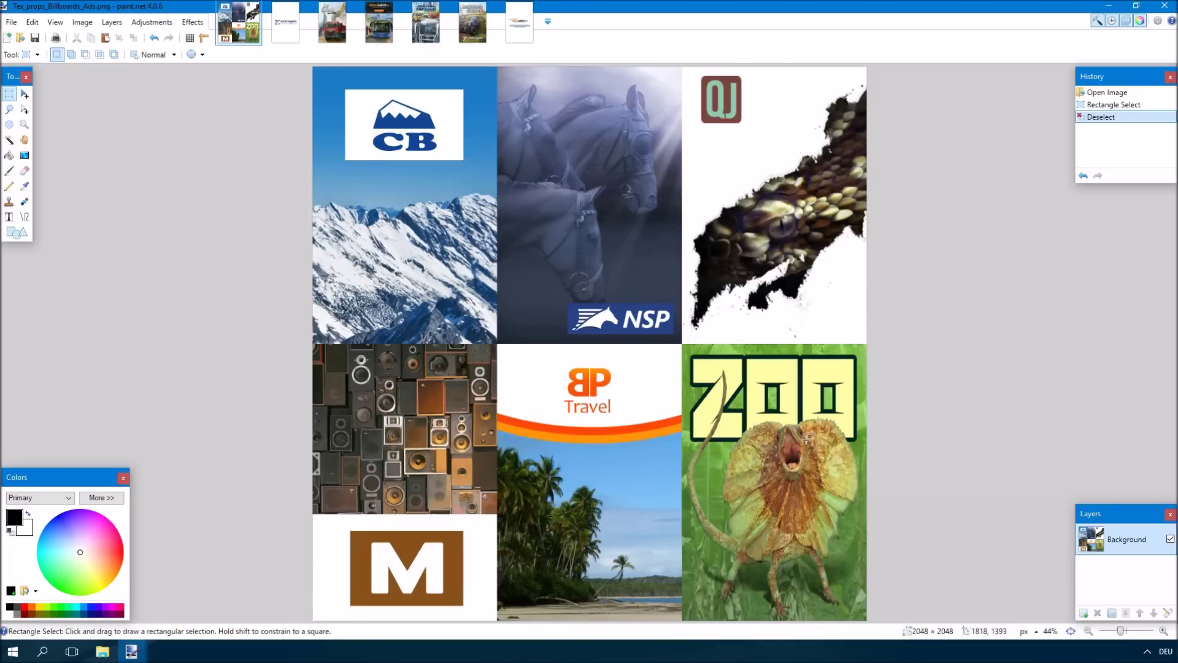
left_click(792, 456)
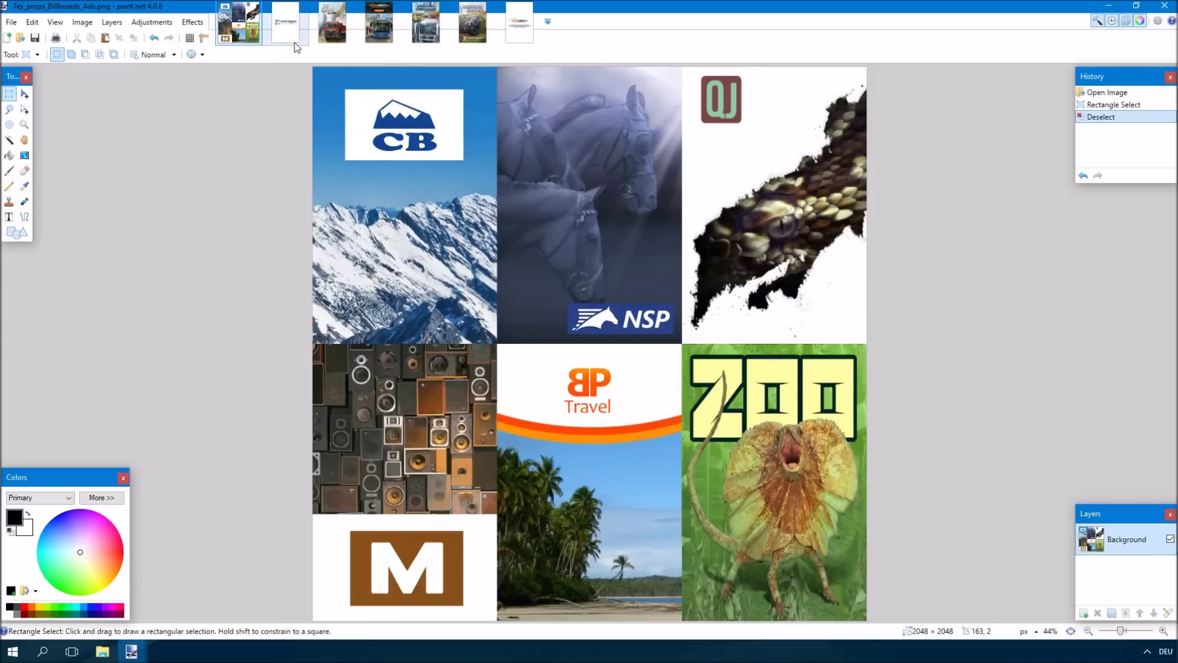
Resize the astragon logo canvas to 682 px wide, anchored in the middle
left_click(295, 43)
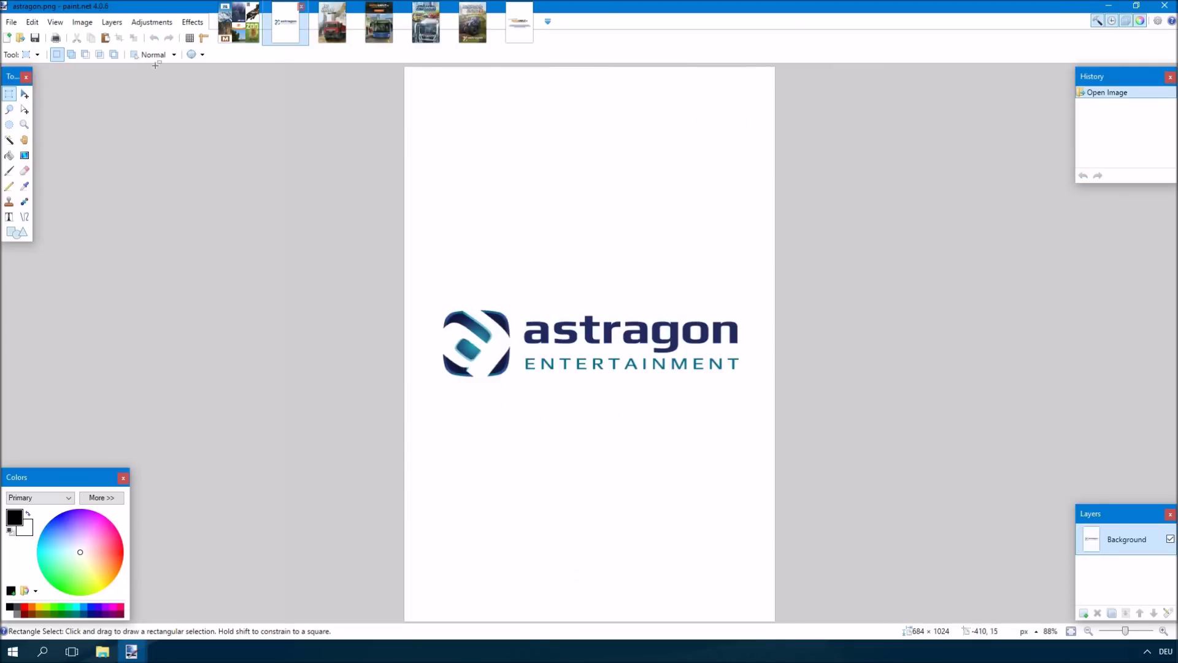
left_click(81, 22)
left_click(105, 66)
left_click(550, 279)
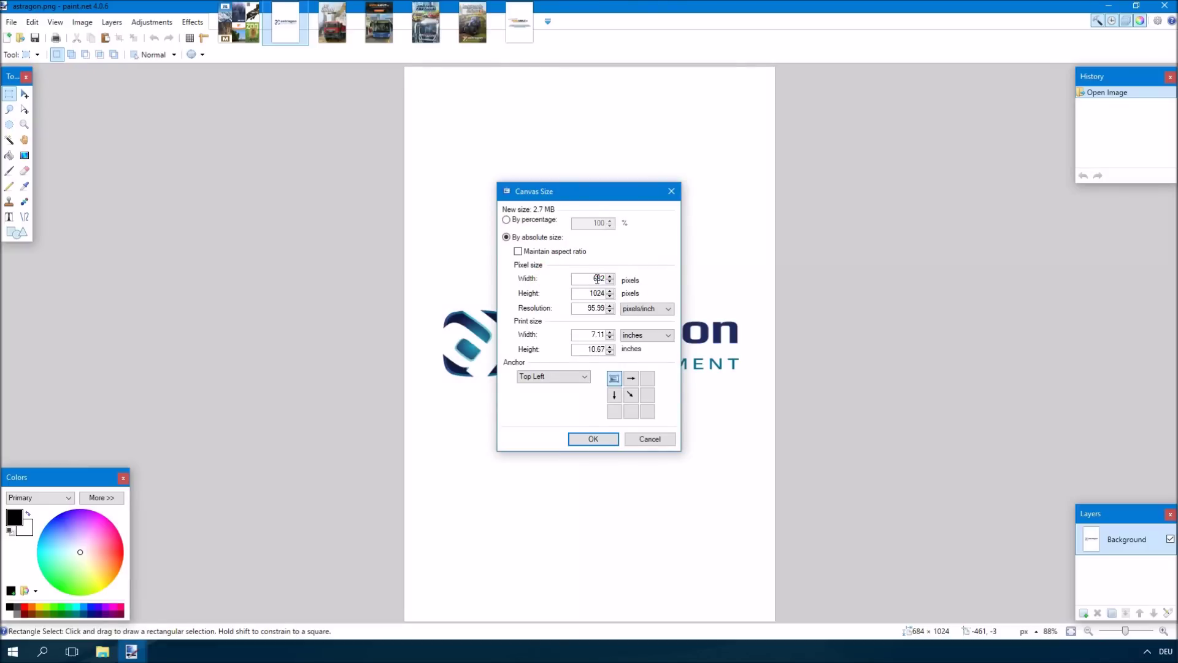
left_click(636, 392)
left_click(599, 435)
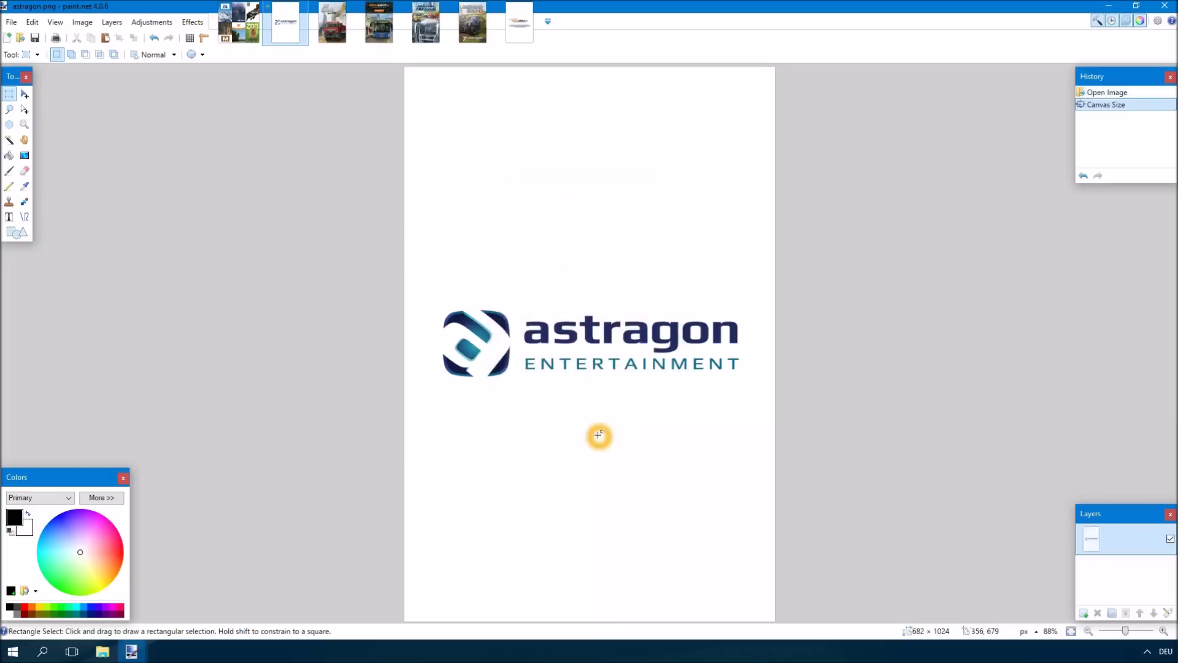
Paste the whole logo onto the atlas's top-left tile, commit it and deselect
key("ctrl+a")
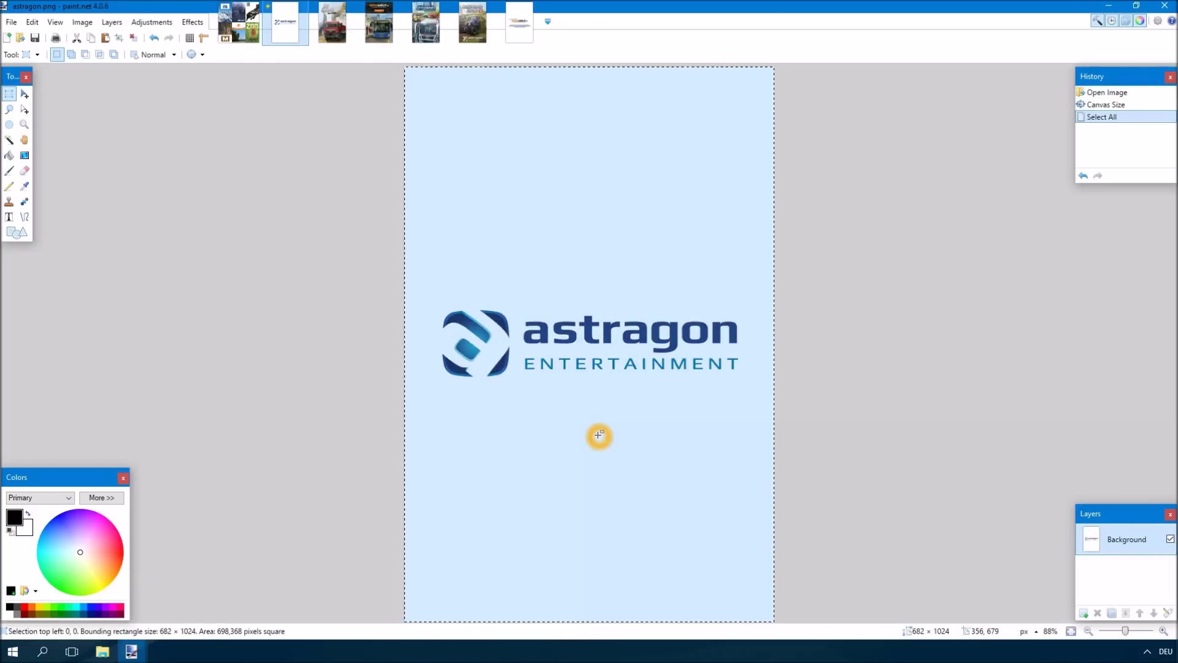
left_click(238, 28)
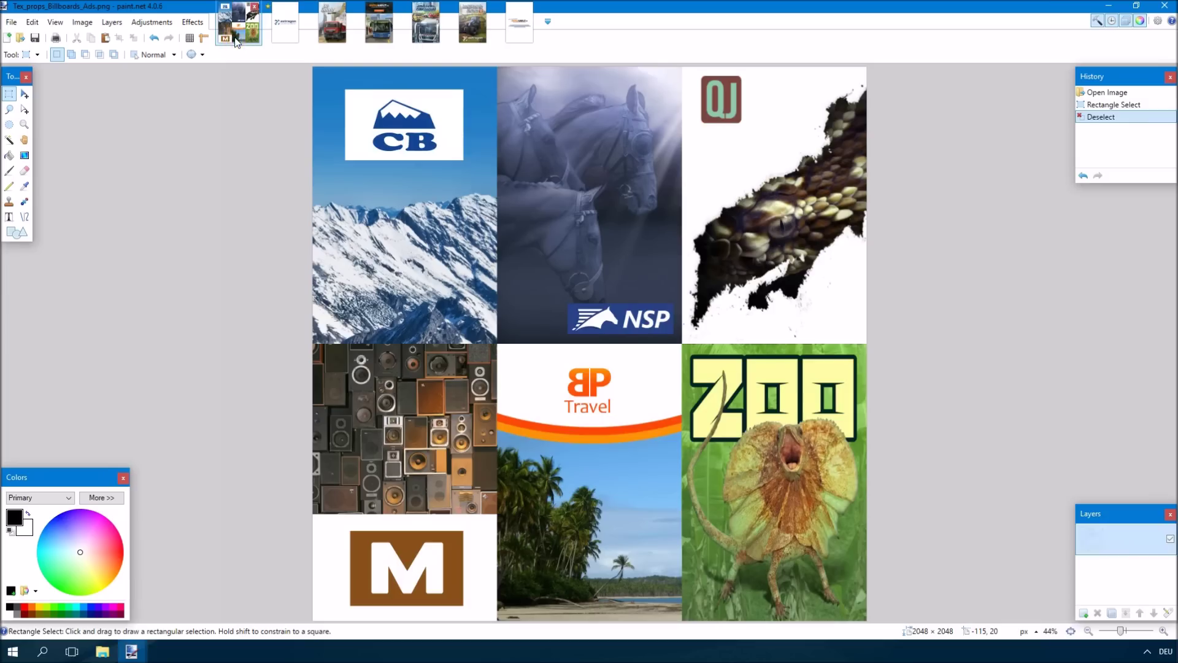
left_click(214, 233)
key("m")
key("ctrl+v")
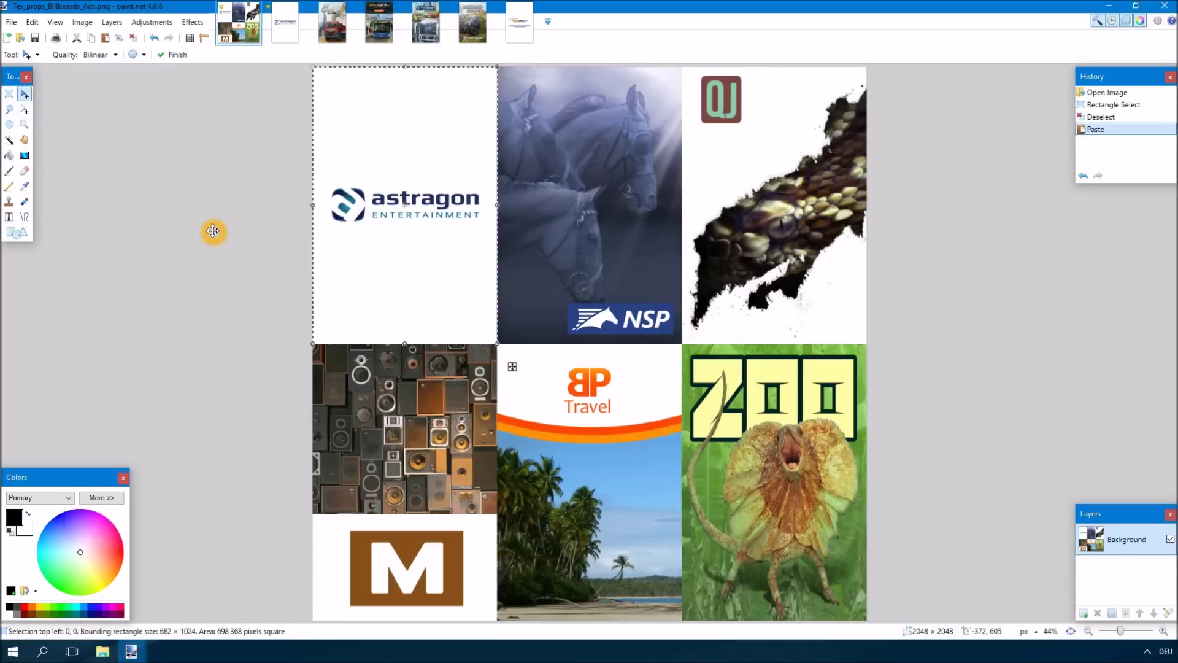
key("s")
key("ctrl+d")
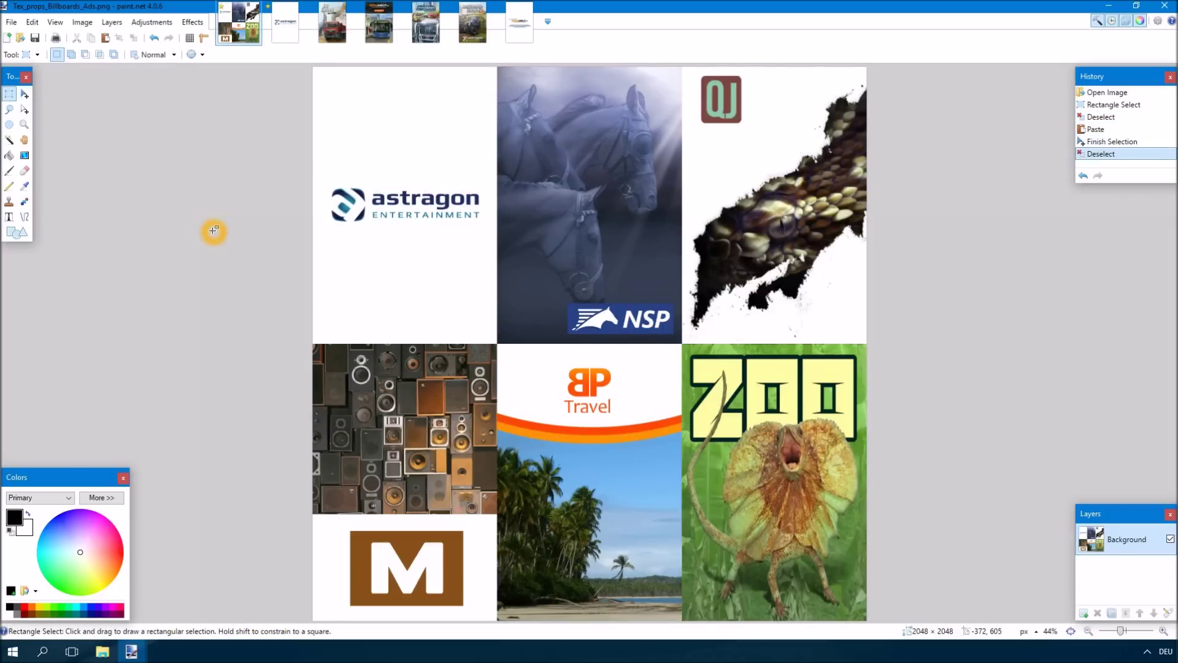
left_click(336, 38)
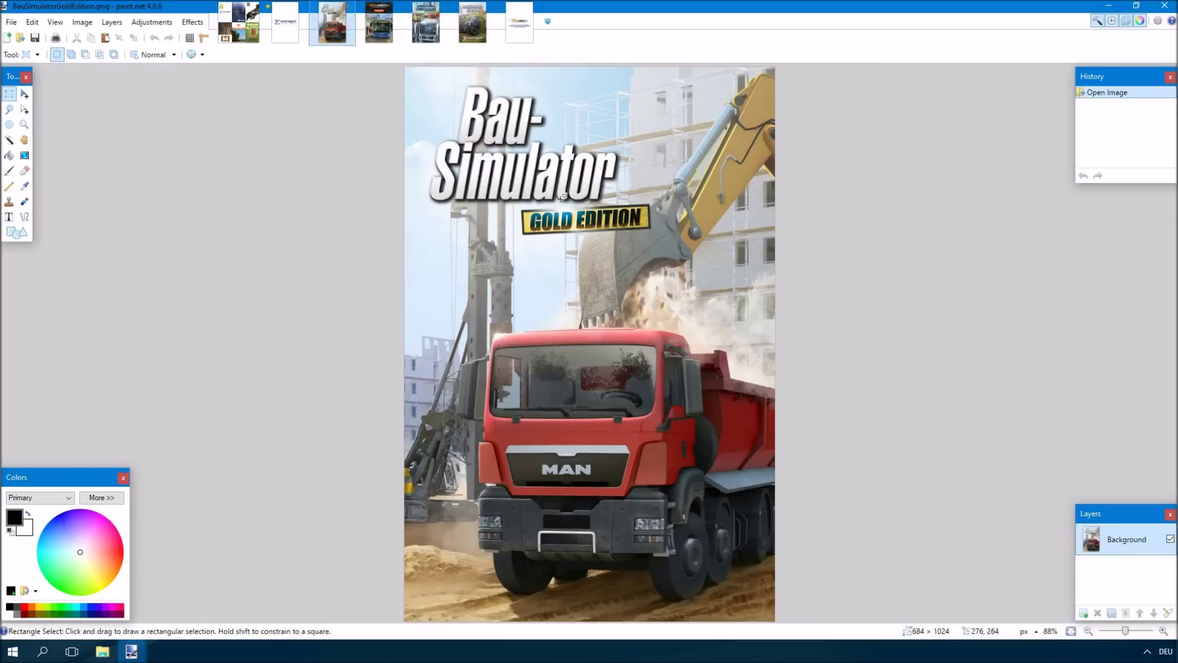
Paste the whole Bau-Simulator Gold Edition cover into the atlas and move it to the top-middle tile
key("ctrl+a")
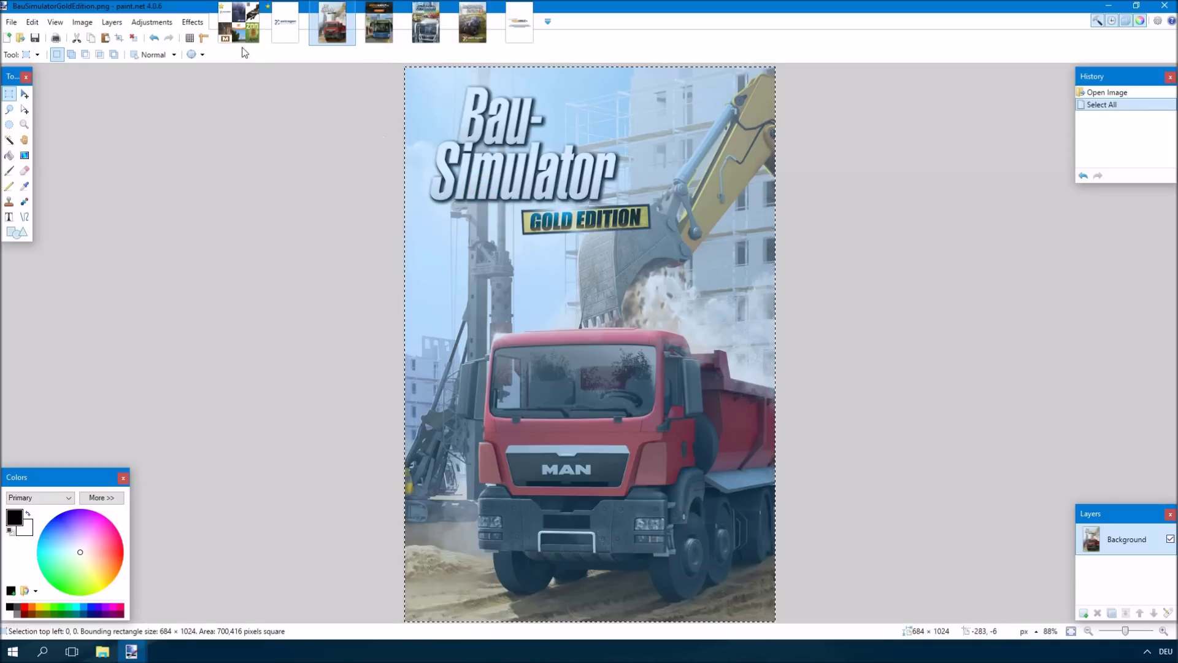
left_click(240, 28)
key("ctrl+v")
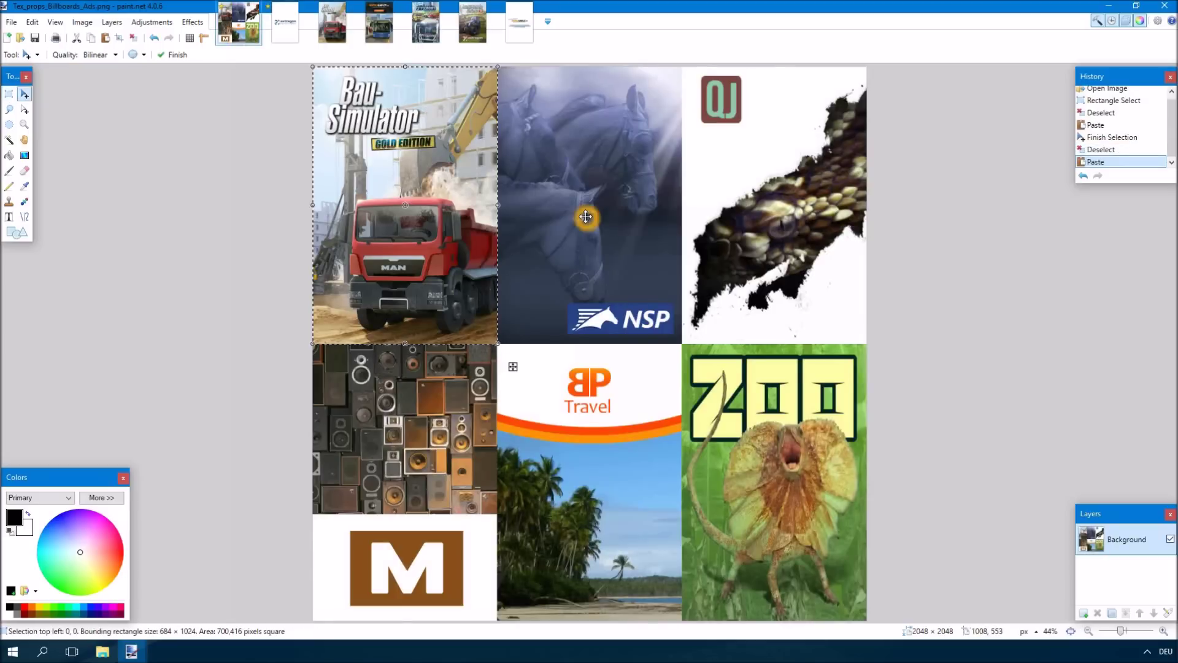
left_click_drag(394, 113, 574, 123)
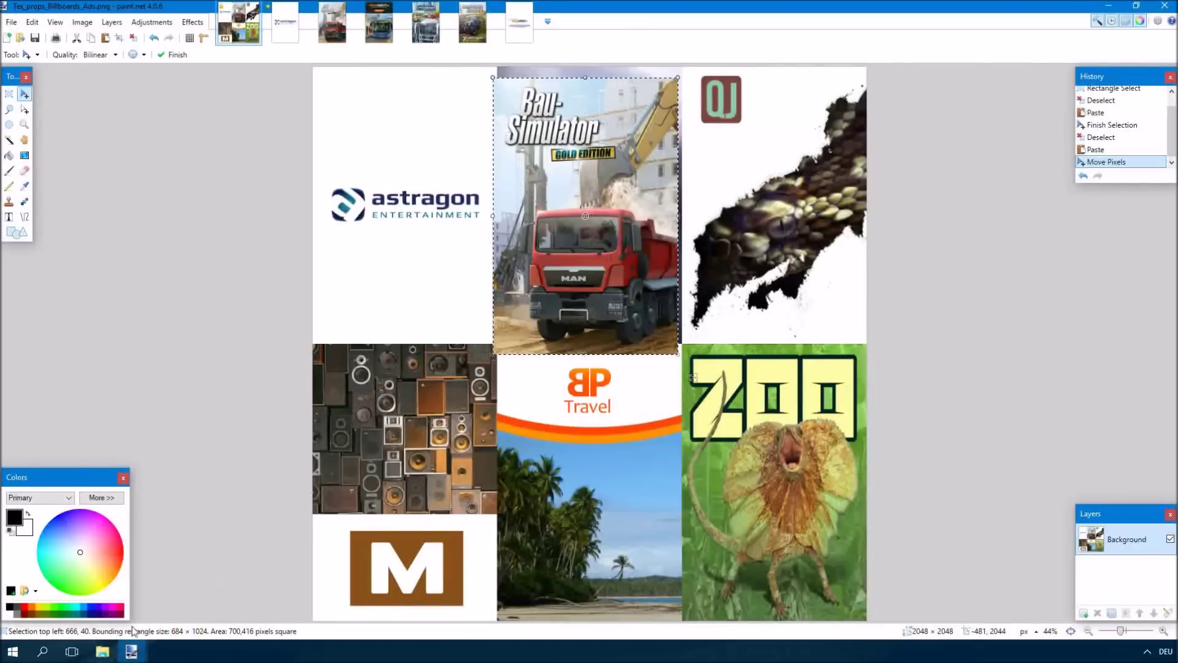
left_click_drag(604, 245, 589, 271)
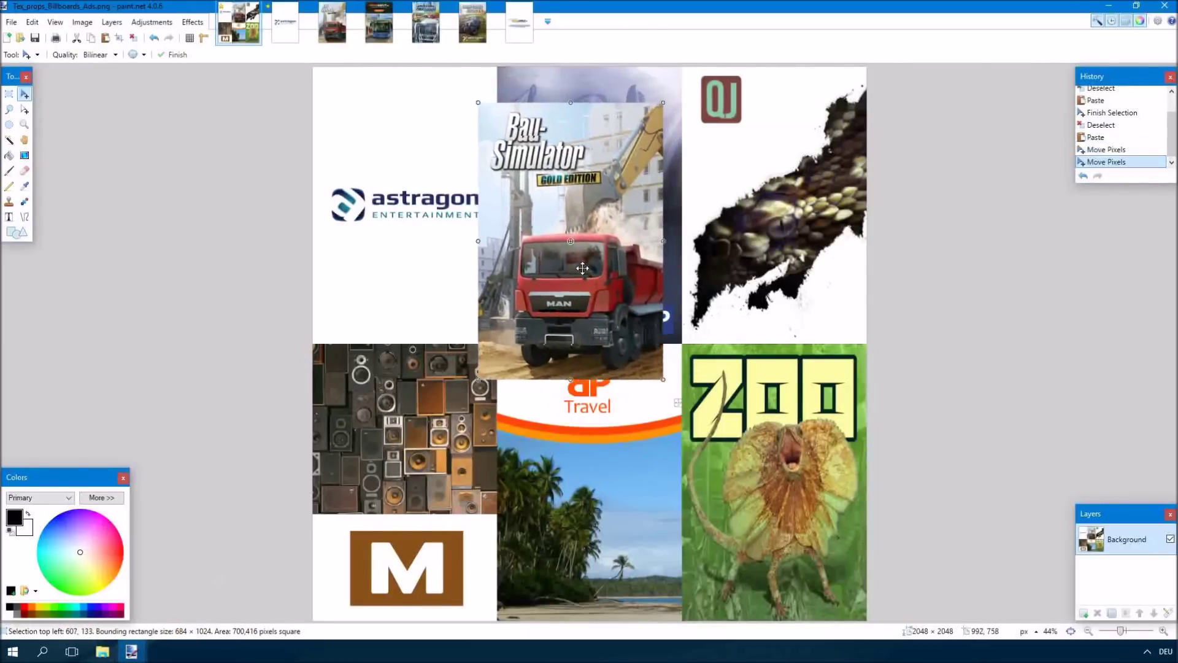
left_click_drag(512, 172, 528, 166)
Zoom in to align the cover's top edge with the atlas top, then commit and deselect
scroll(528, 166, "up", 8)
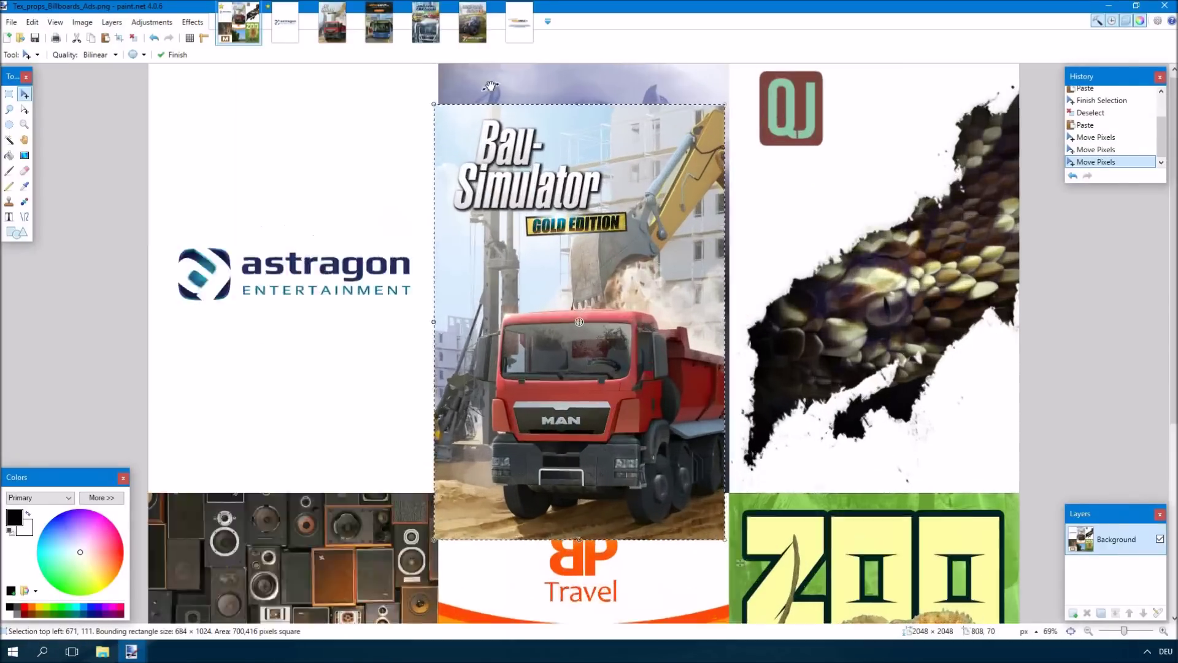
scroll(367, 112, "up", 2)
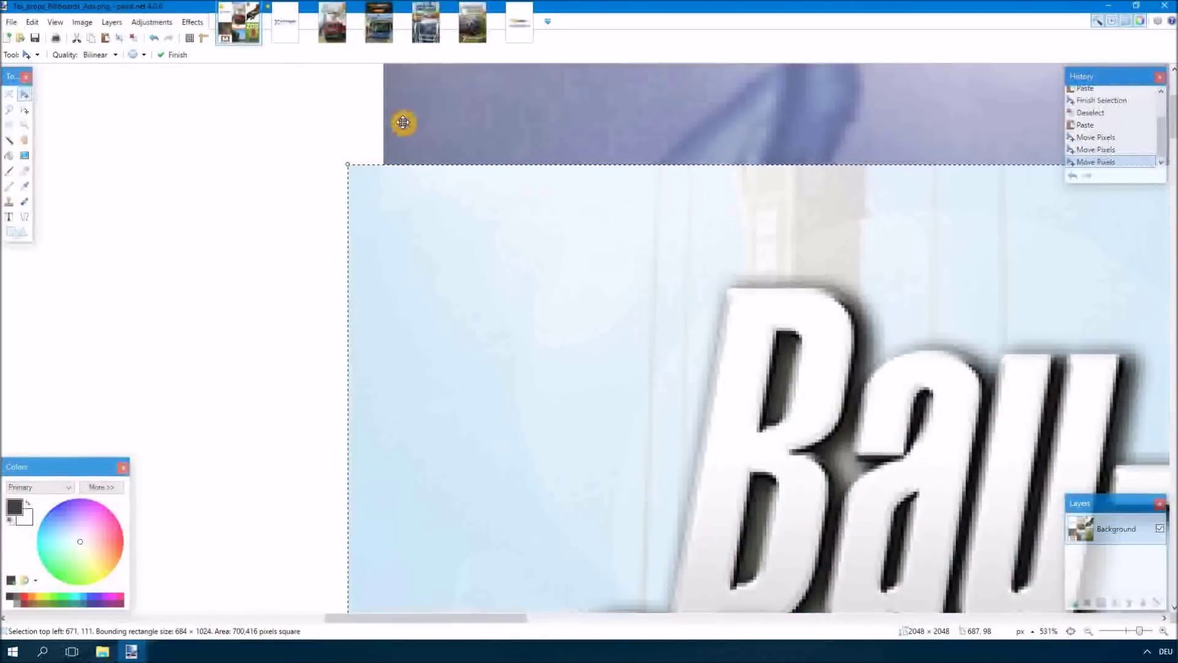
scroll(461, 149, "up", 2)
scroll(461, 149, "up", 2)
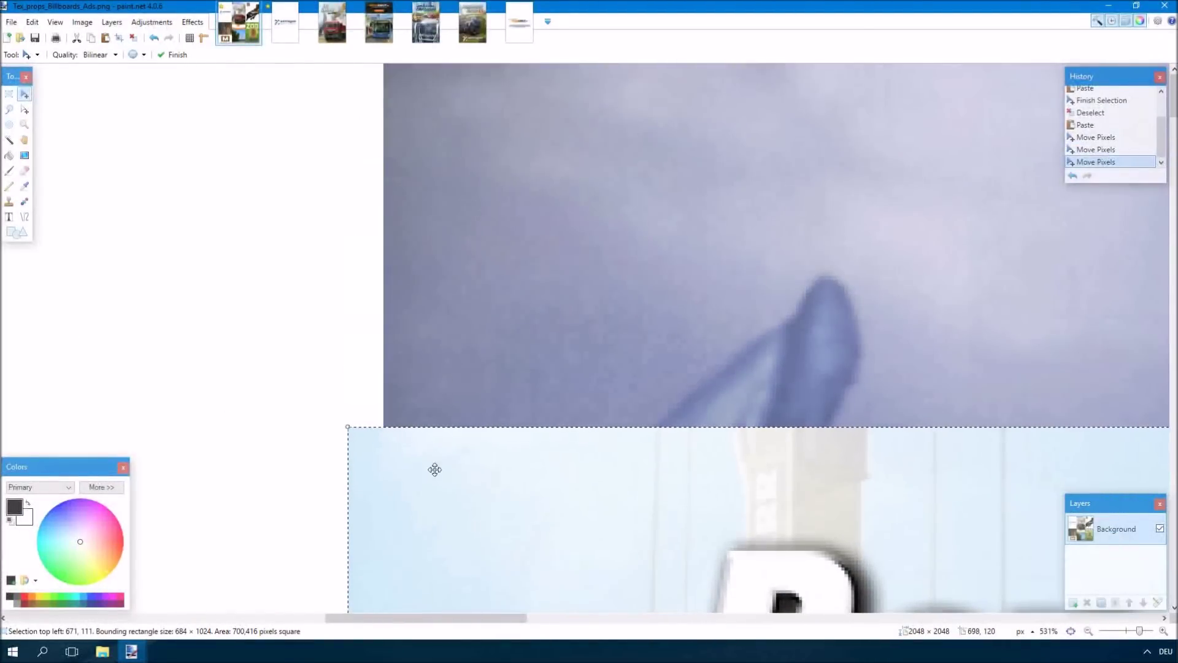
left_click_drag(434, 471, 407, 111)
key("s")
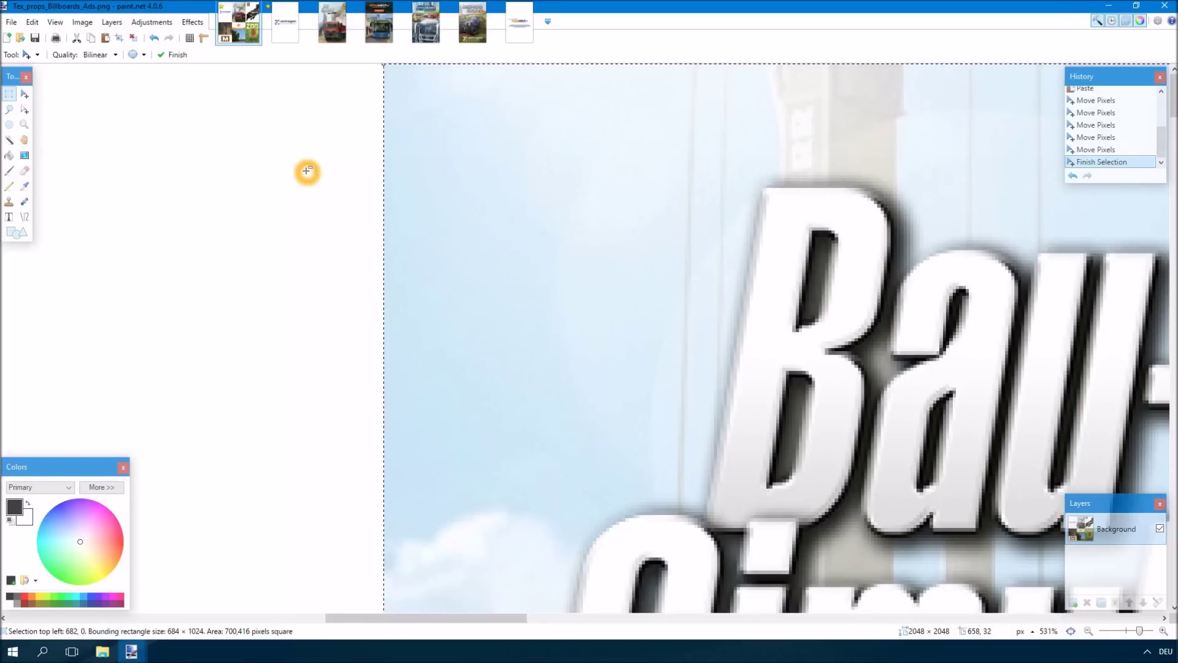
left_click(307, 171)
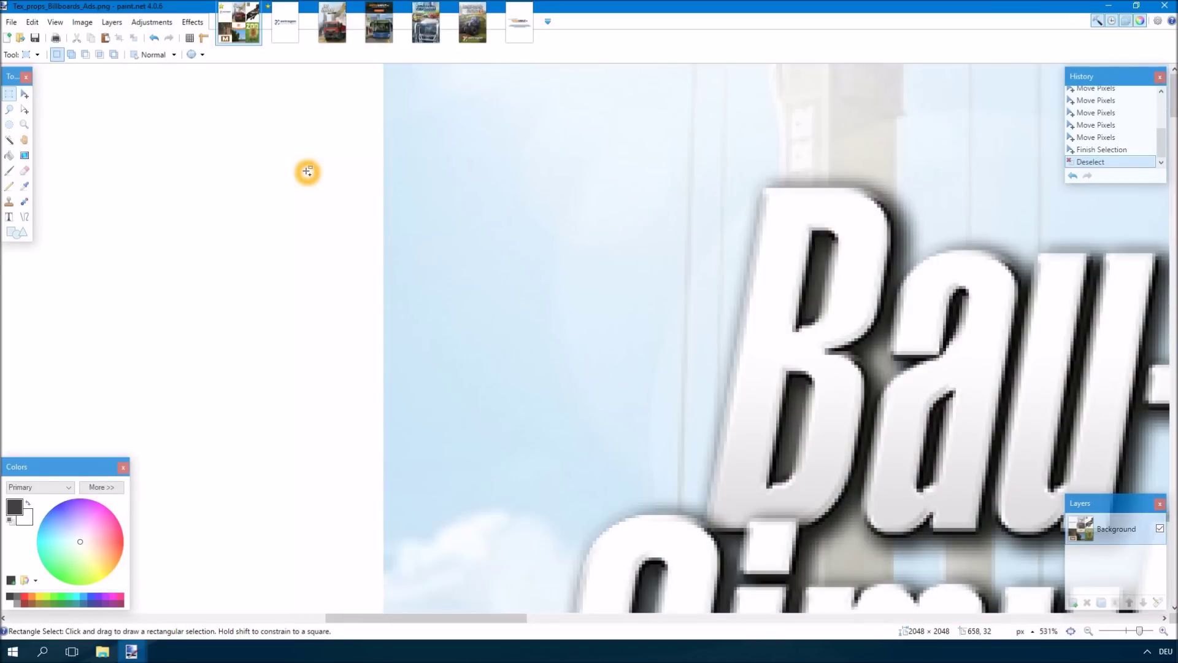
scroll(307, 171, "down", 8)
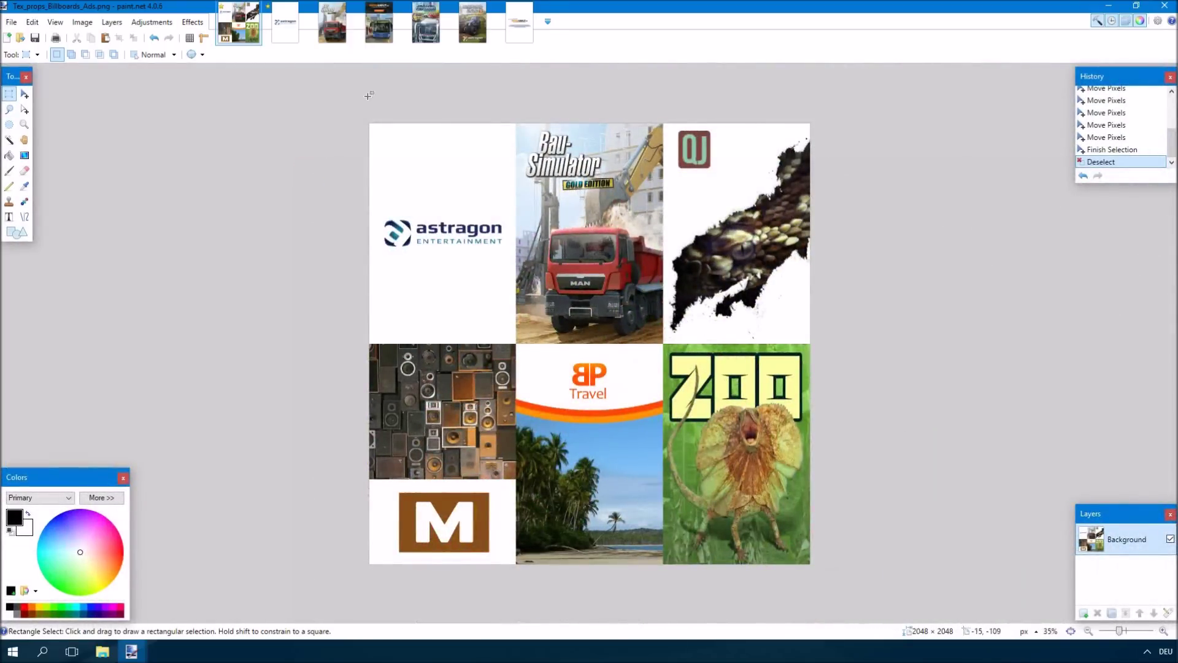
Select the BS16 bus ad and set its canvas size to 682 × 1024
left_click(378, 42)
key("ctrl+a")
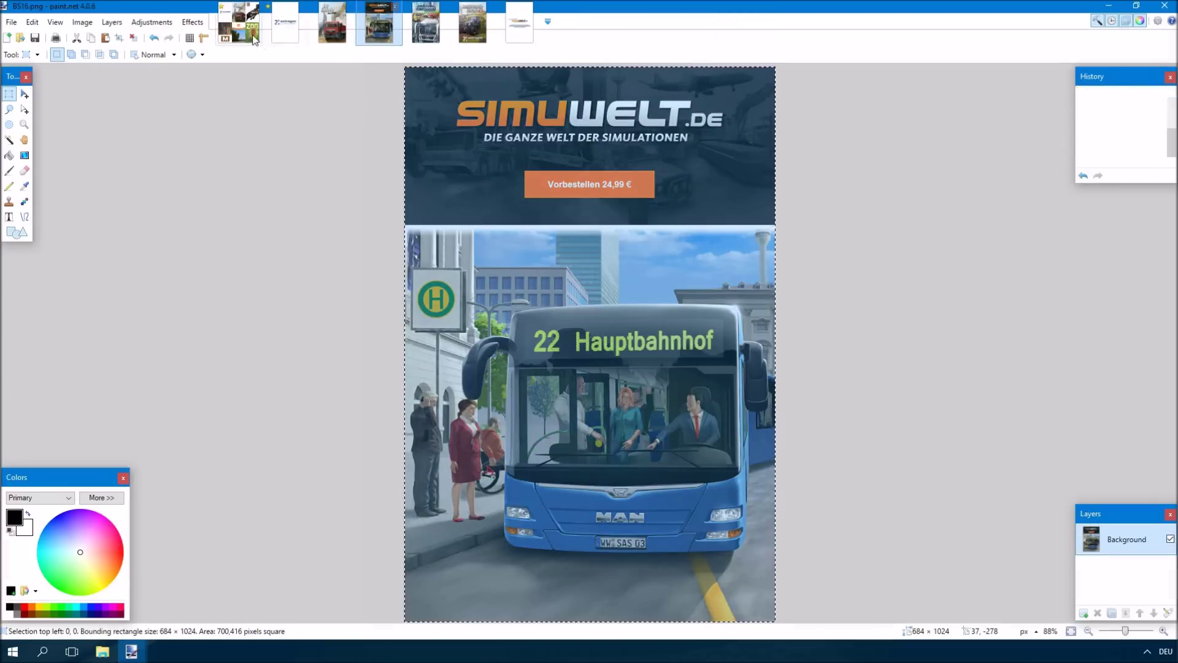
left_click(239, 23)
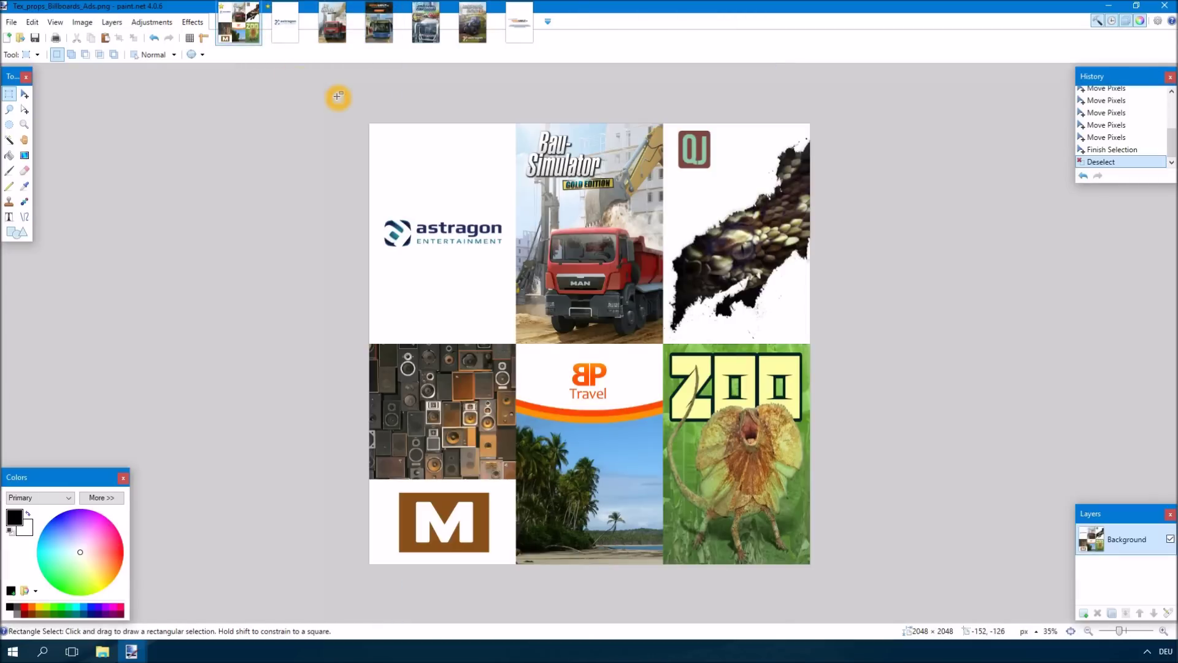
left_click(379, 23)
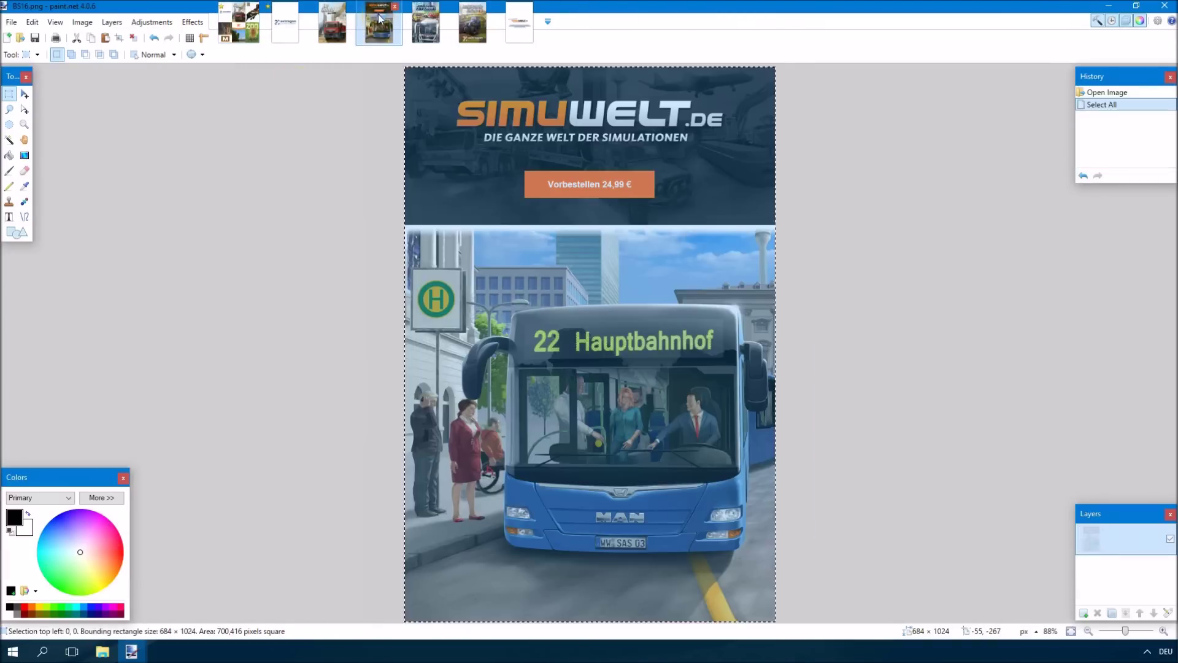
left_click(82, 22)
left_click(109, 64)
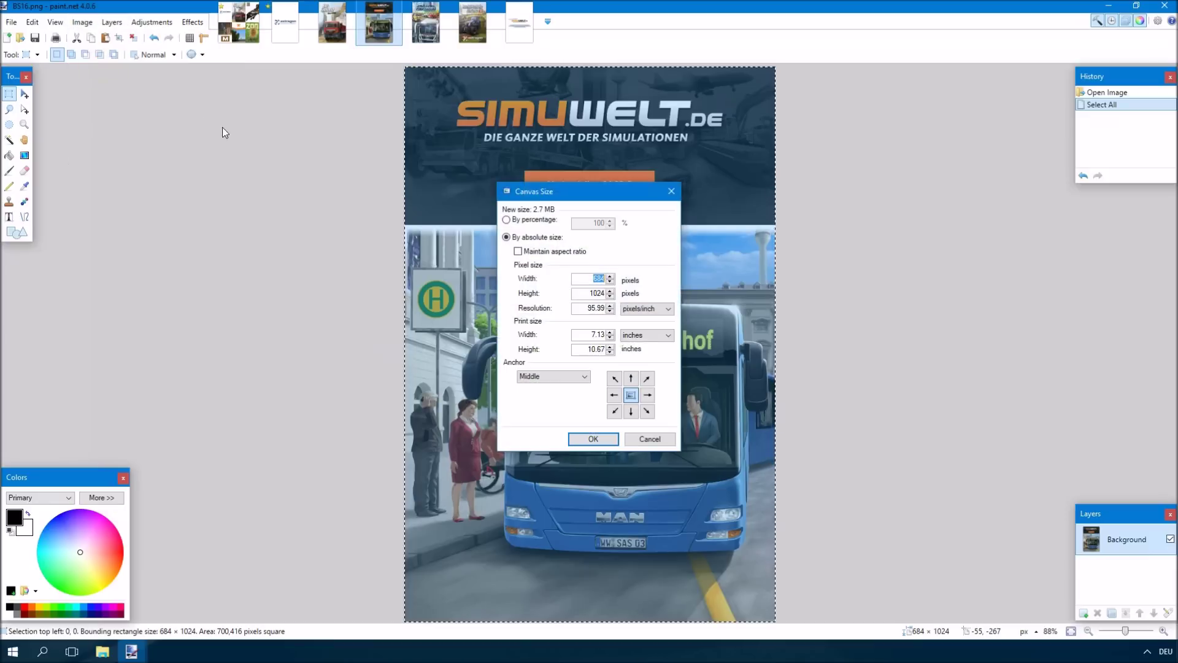
key("BackSpace")
type("2")
left_click(594, 437)
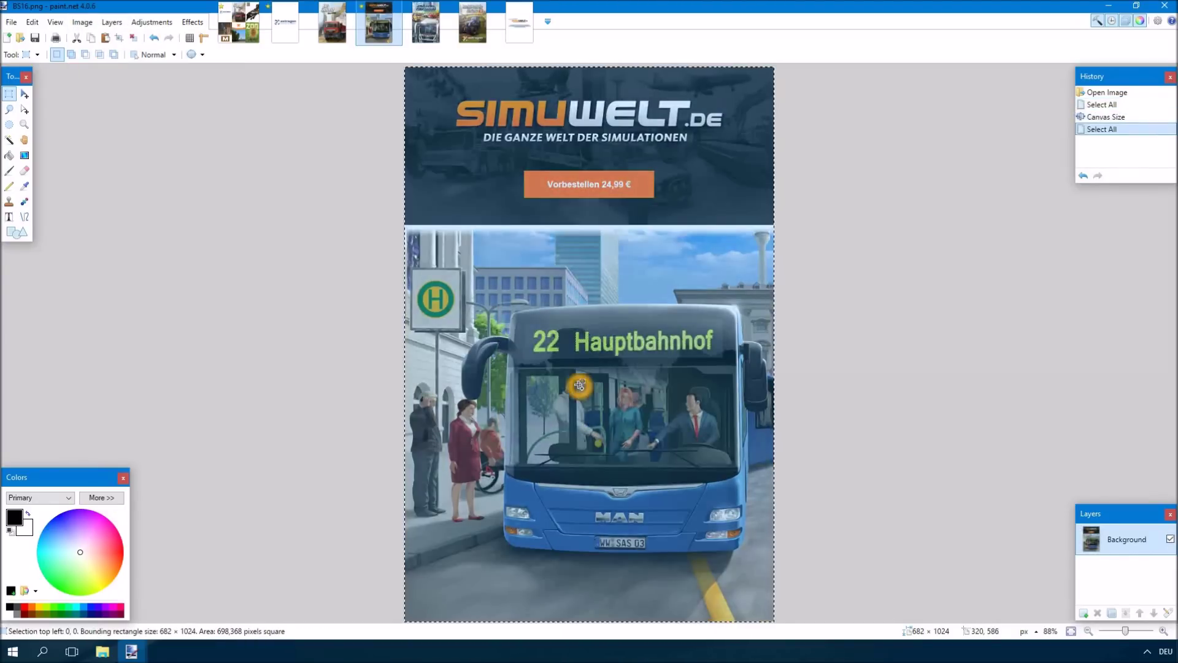
Paste the bus ad into the billboard texture and move it onto the top-right tile
left_click(237, 30)
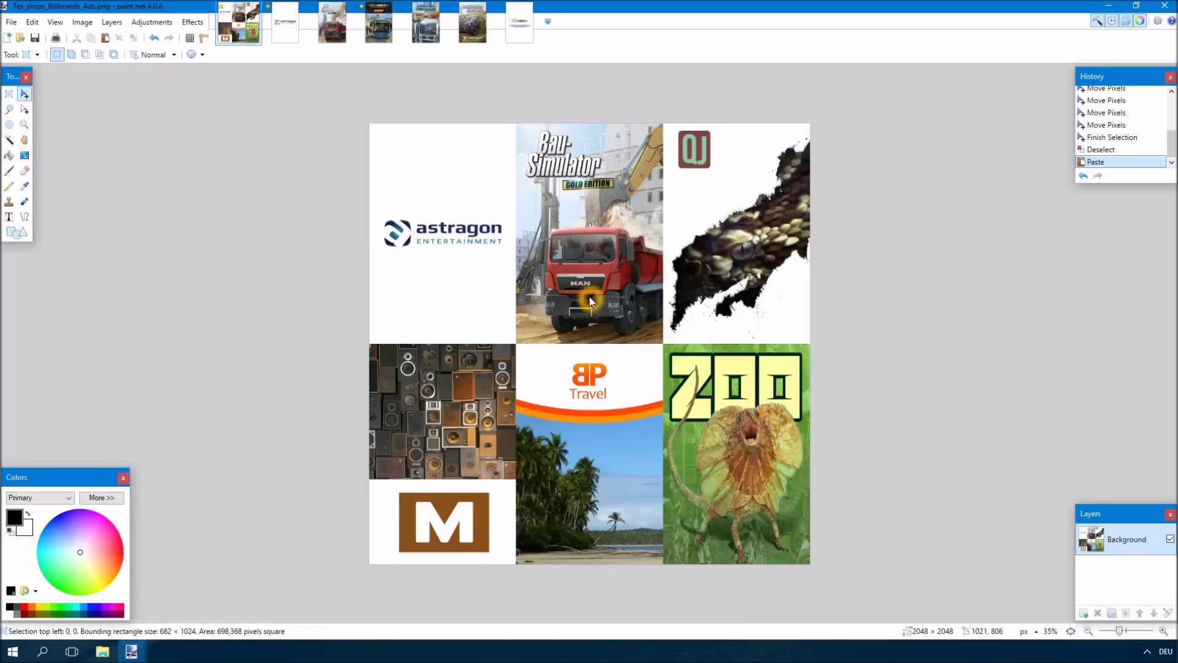
key("ctrl+v")
left_click_drag(438, 208, 725, 195)
scroll(725, 196, "up", 5)
scroll(747, 107, "up", 5)
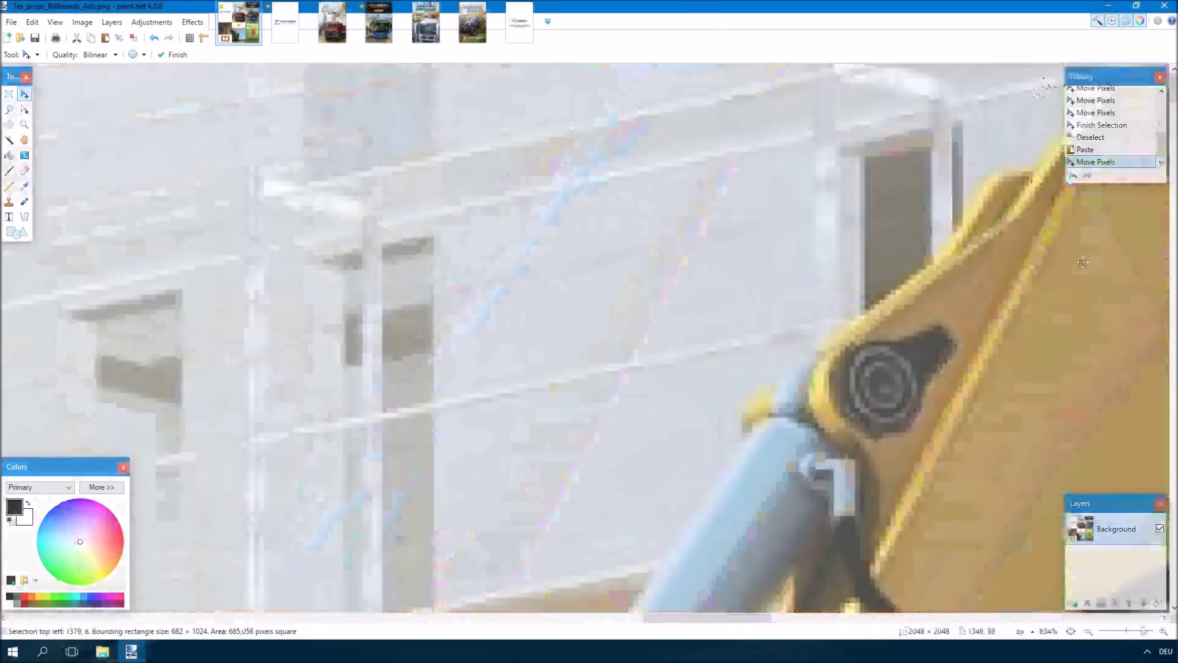
scroll(981, 245, "right", 5)
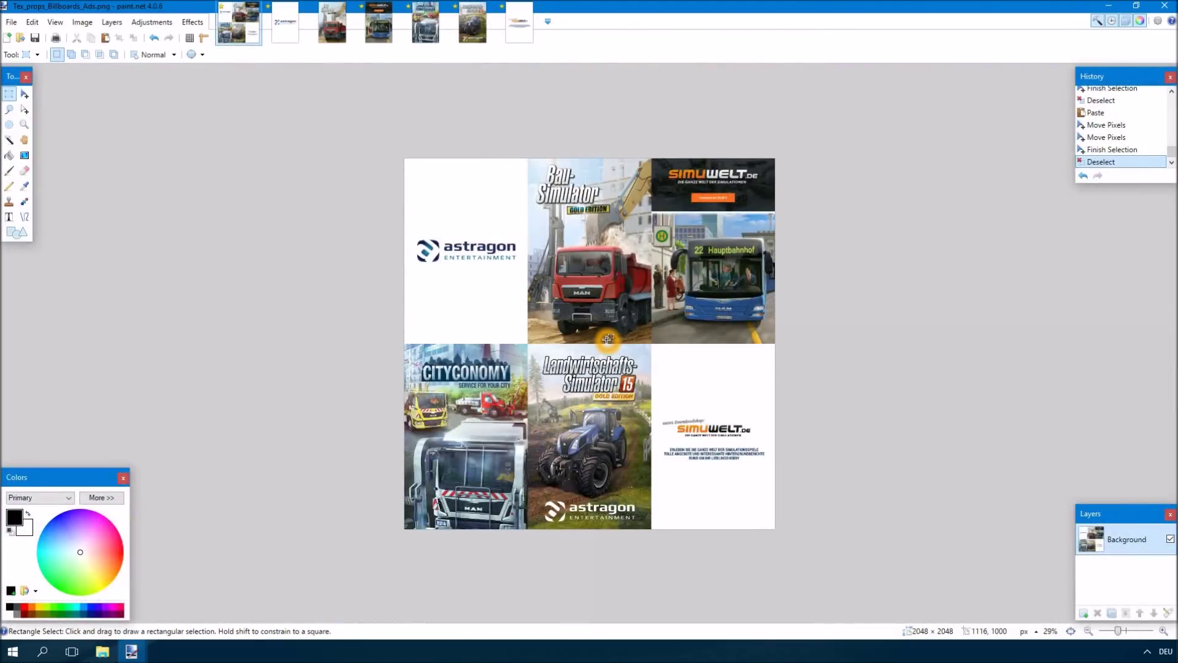
Save the updated billboard texture and bring the Texture folder window forward
left_click(36, 39)
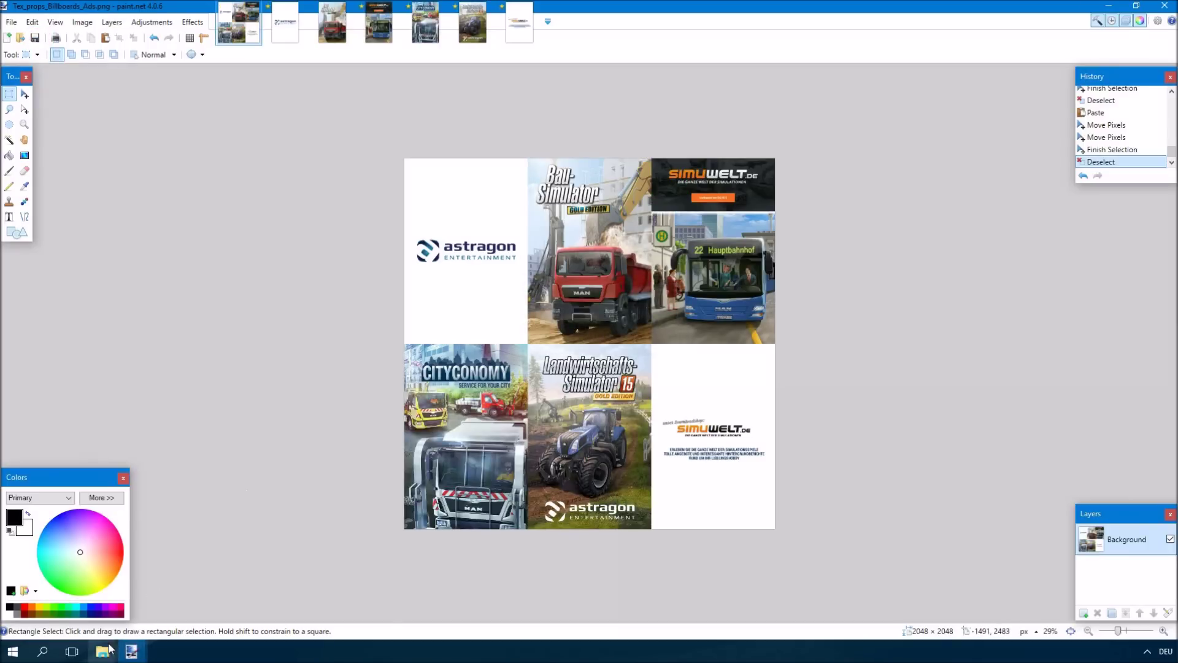
mouse_move(102, 651)
left_click(70, 604)
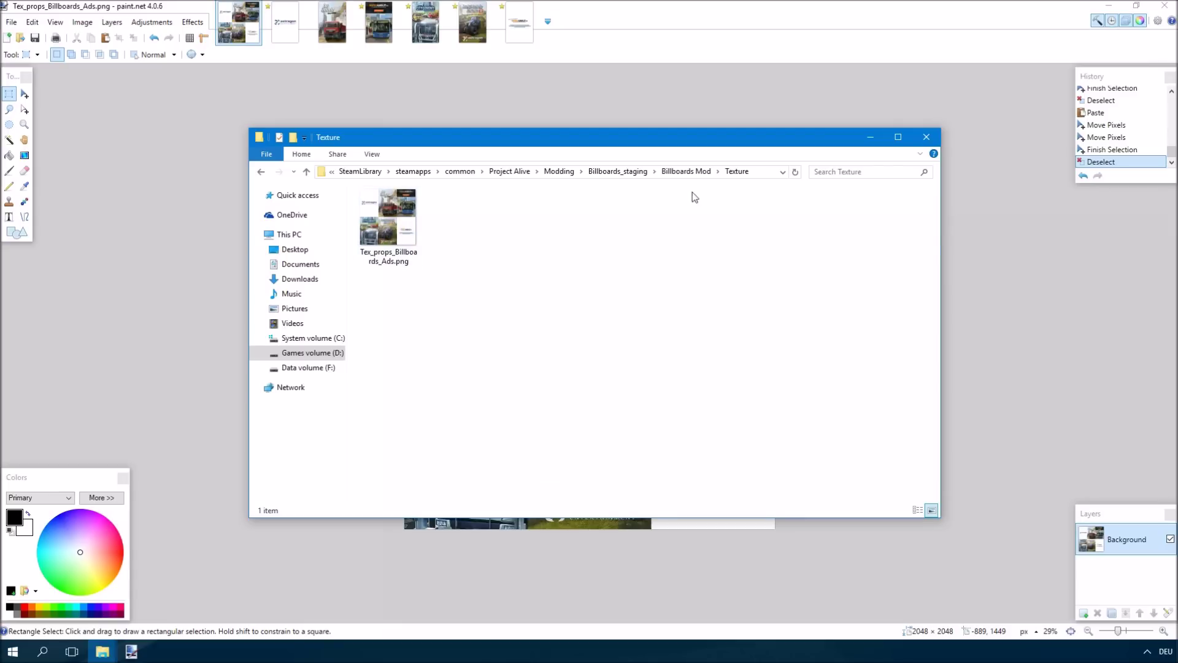
Open Texture.ini from the Billboards Mod folder in Notepad for editing
left_click(687, 172)
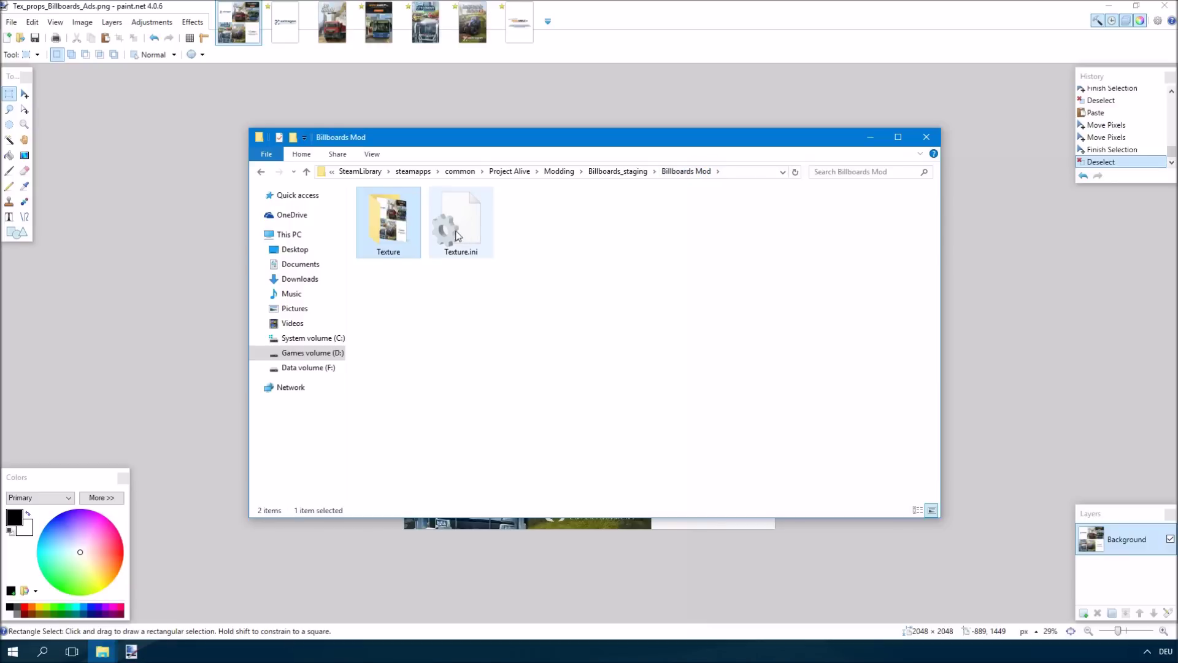
left_click(457, 236)
right_click(482, 223)
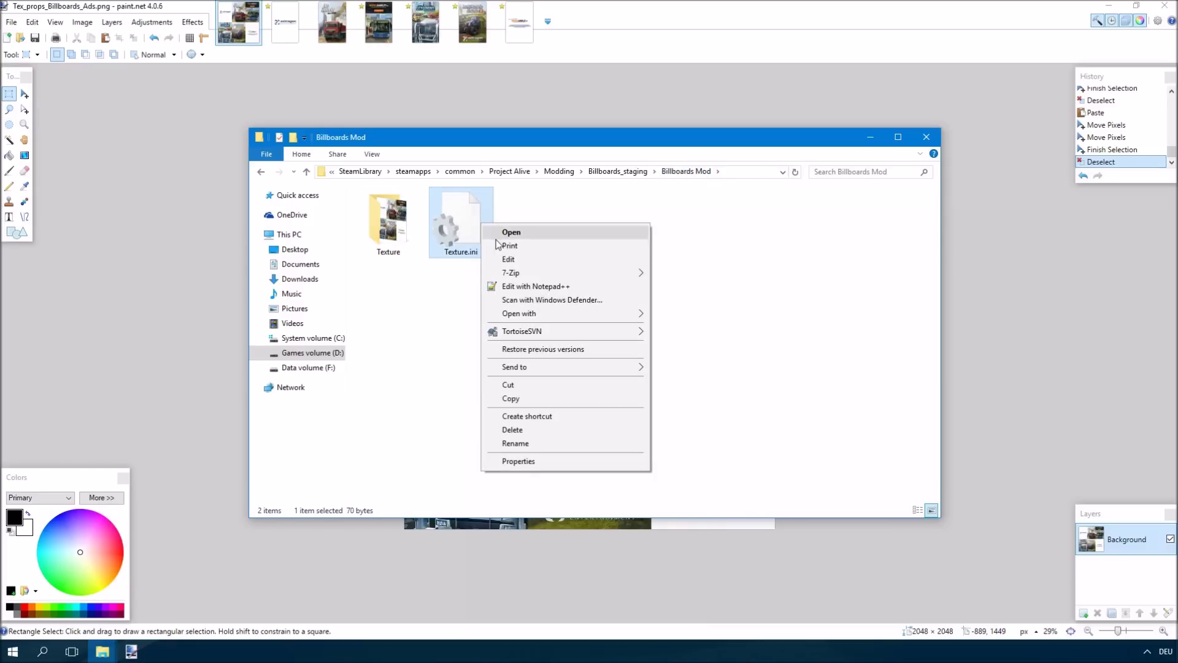
left_click(521, 259)
left_click(450, 268)
Review the BaseFolder line and mod name in Texture.ini, then close it
left_click(462, 260)
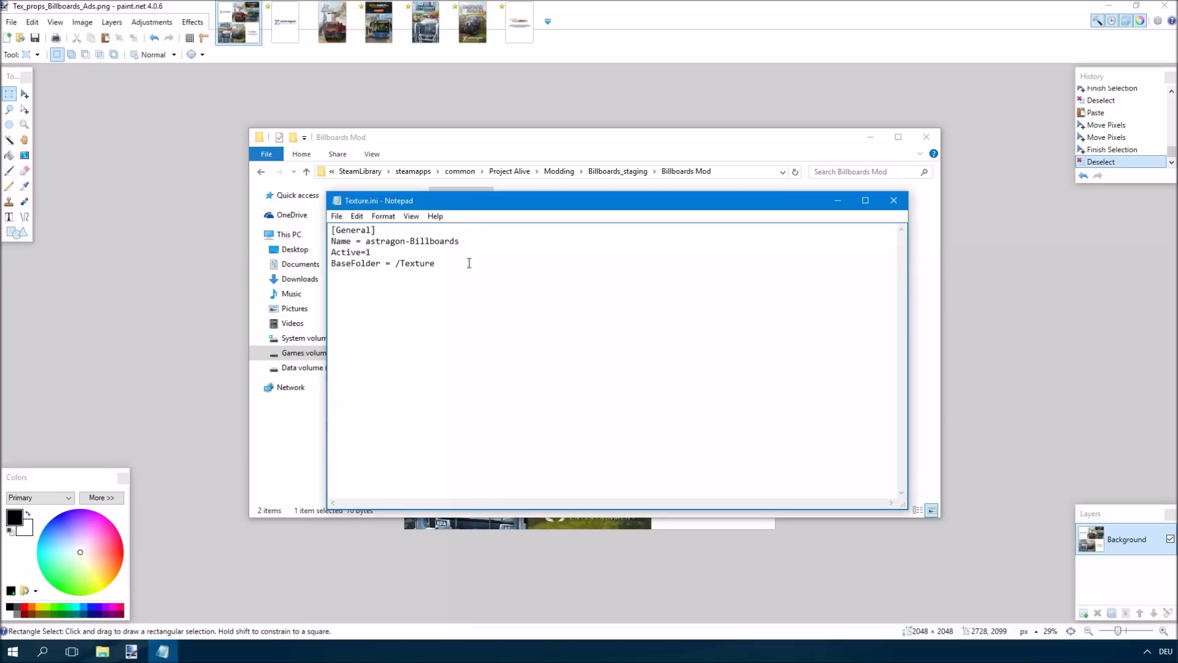
left_click(445, 261)
left_click(434, 261)
left_click_drag(386, 241, 451, 243)
left_click(453, 242)
left_click(403, 261)
left_click_drag(442, 200, 482, 376)
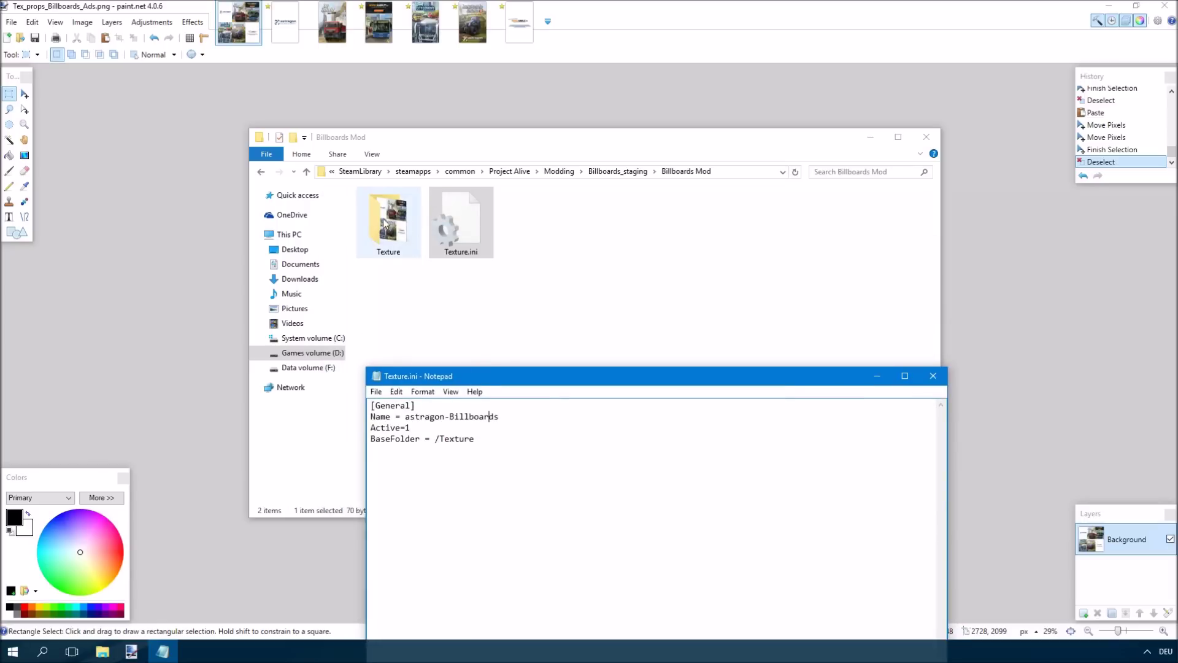
left_click(473, 439)
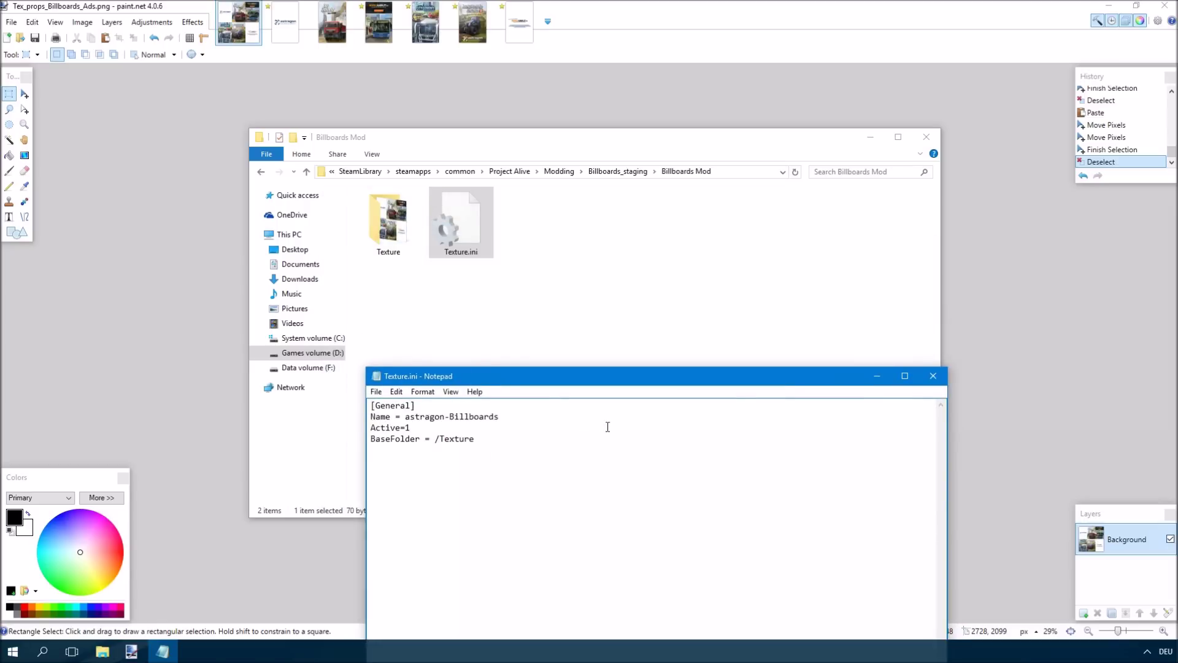
left_click(938, 383)
Navigate up through Billboards_staging and Modding to the Project Alive game folder
left_click(619, 173)
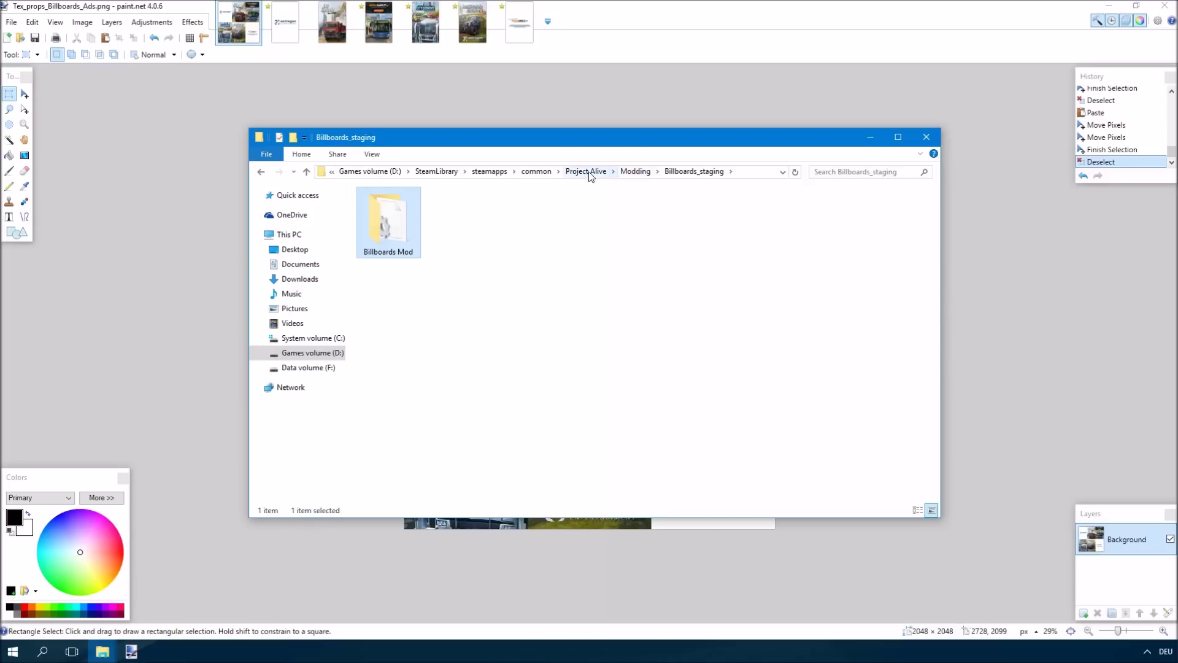
left_click(633, 172)
left_click(540, 284)
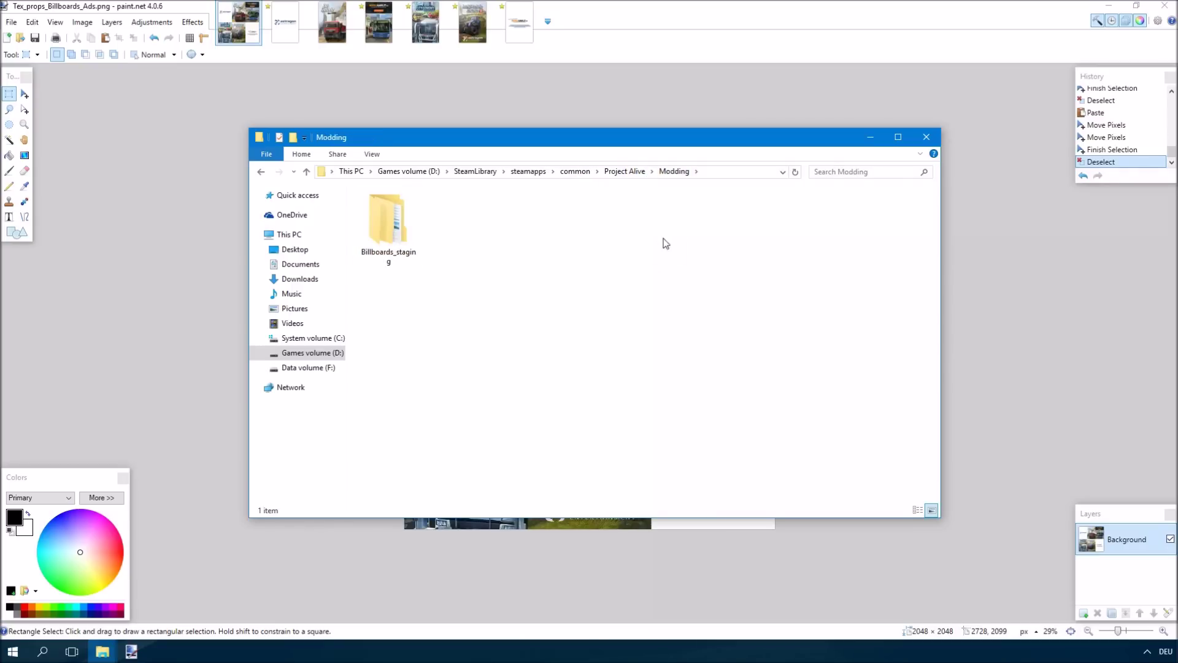
left_click(629, 171)
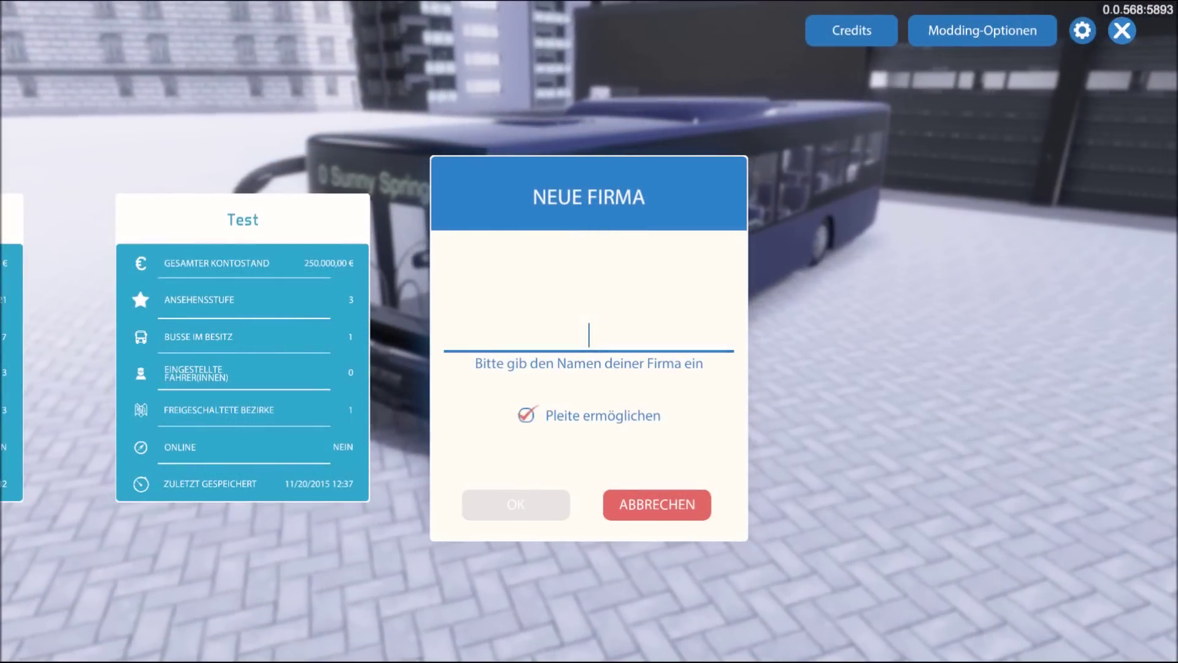
Open Modding-Optionen to confirm the Billboards Mod appears in the installed mod list
left_click(982, 30)
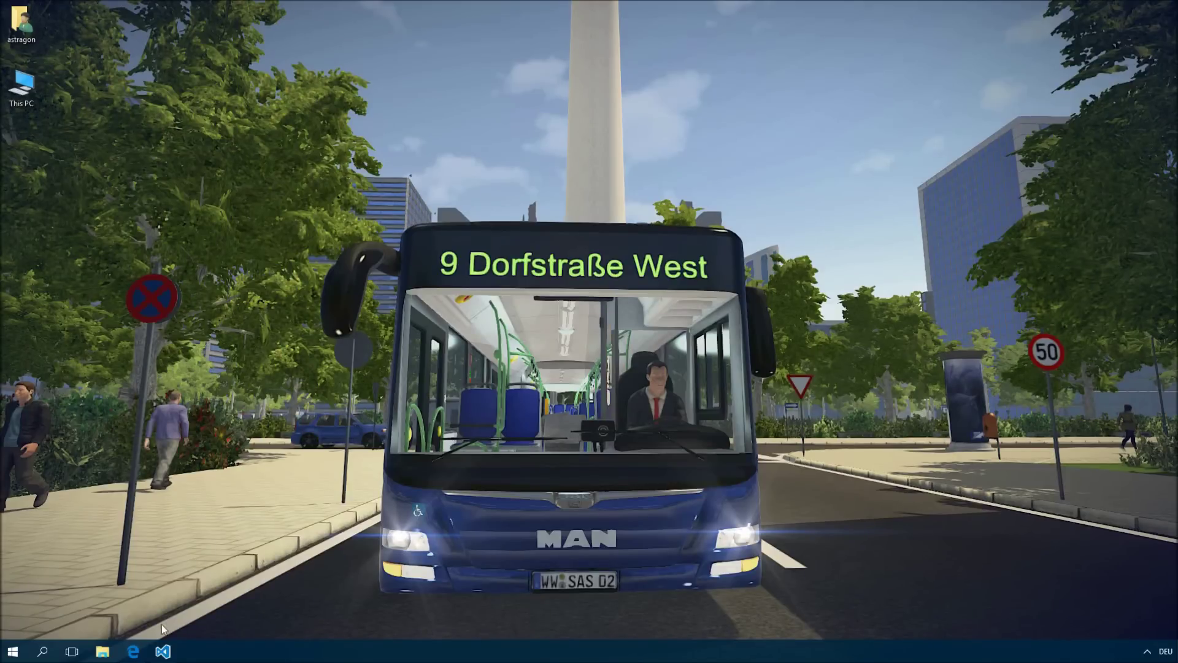
Locate the Windows steamcmd.zip download link on the SteamCMD wiki, then close Edge
left_click(145, 654)
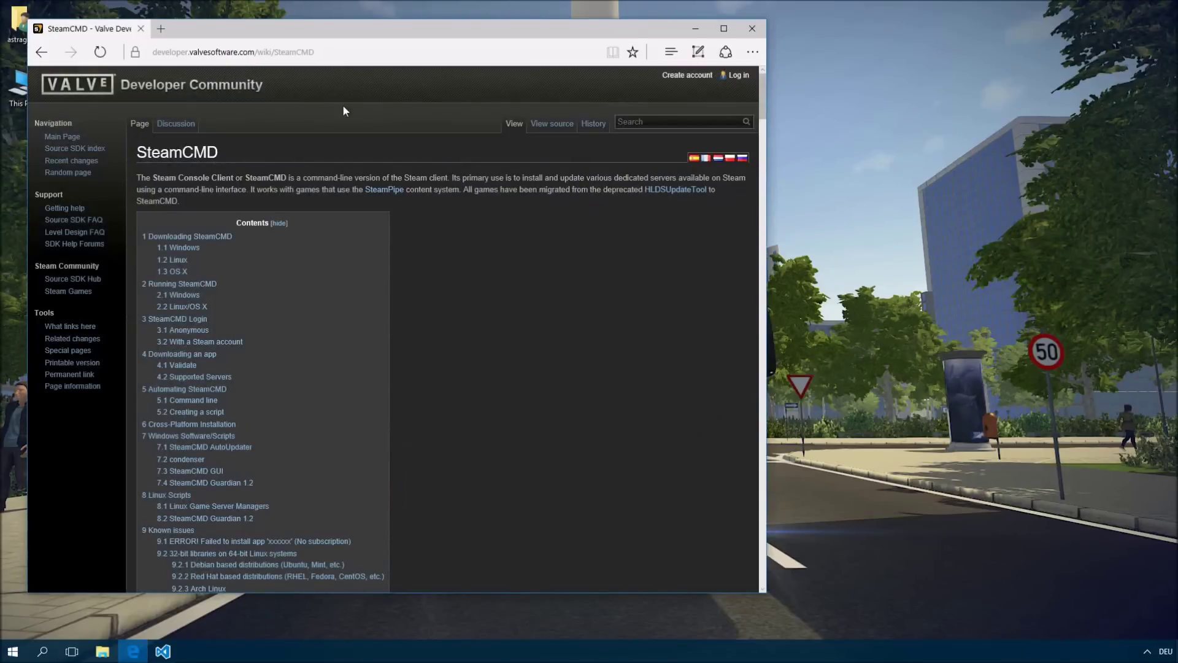
scroll(412, 232, "down", 8)
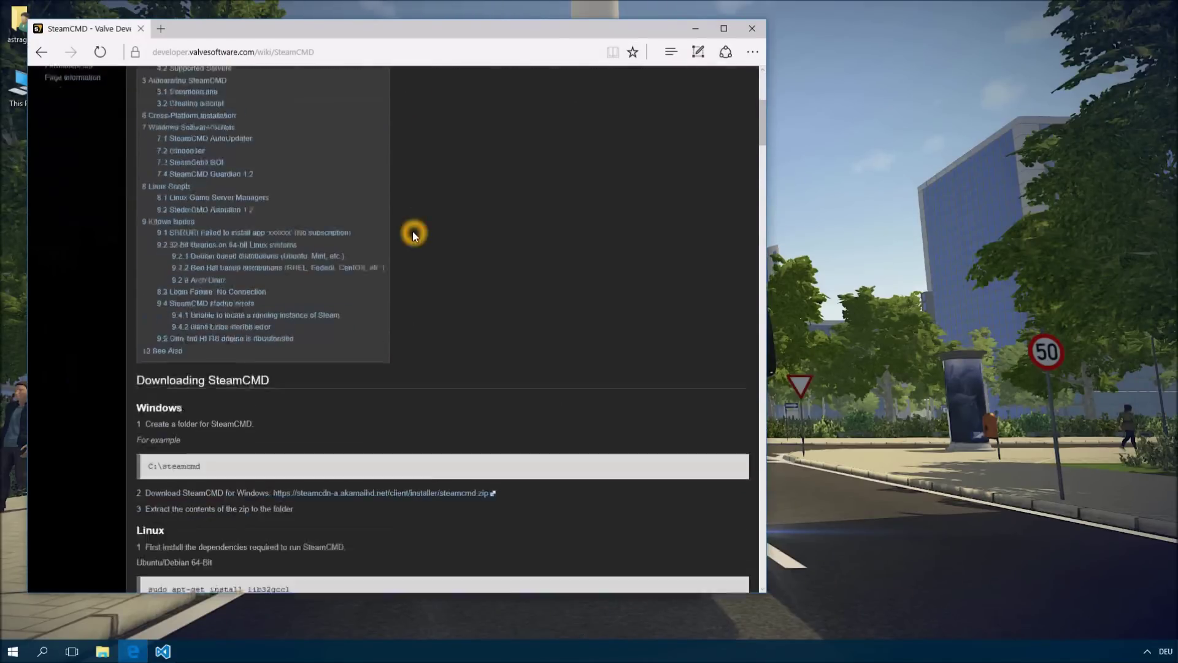
left_click(356, 251)
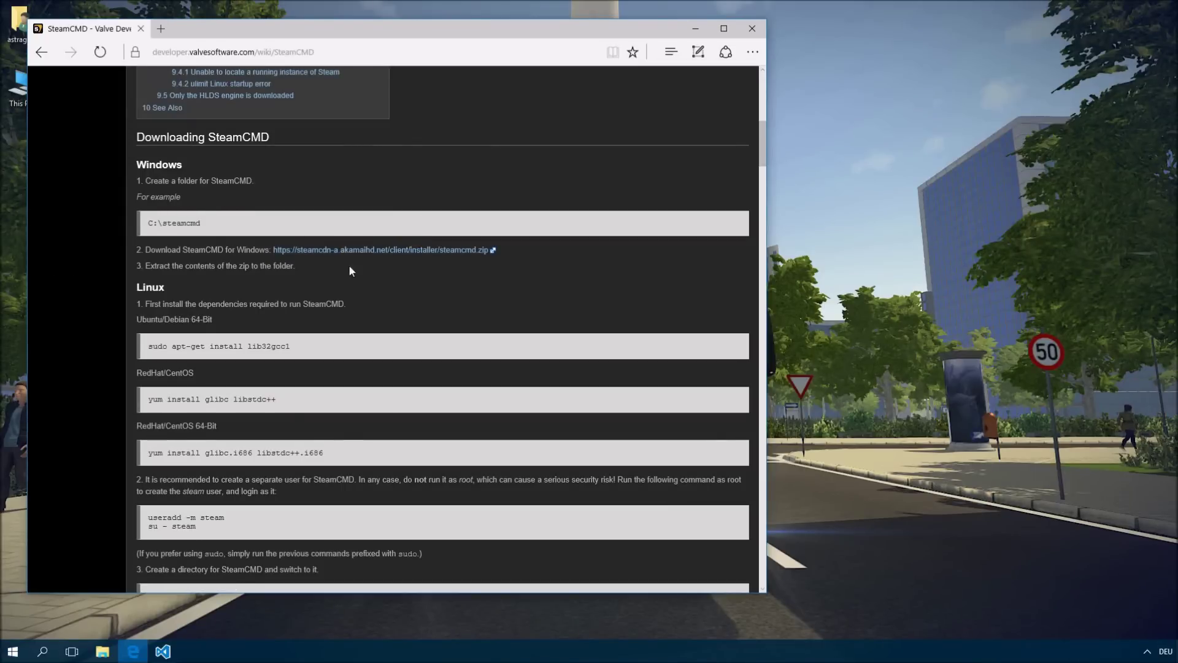
left_click(494, 281)
left_click(752, 28)
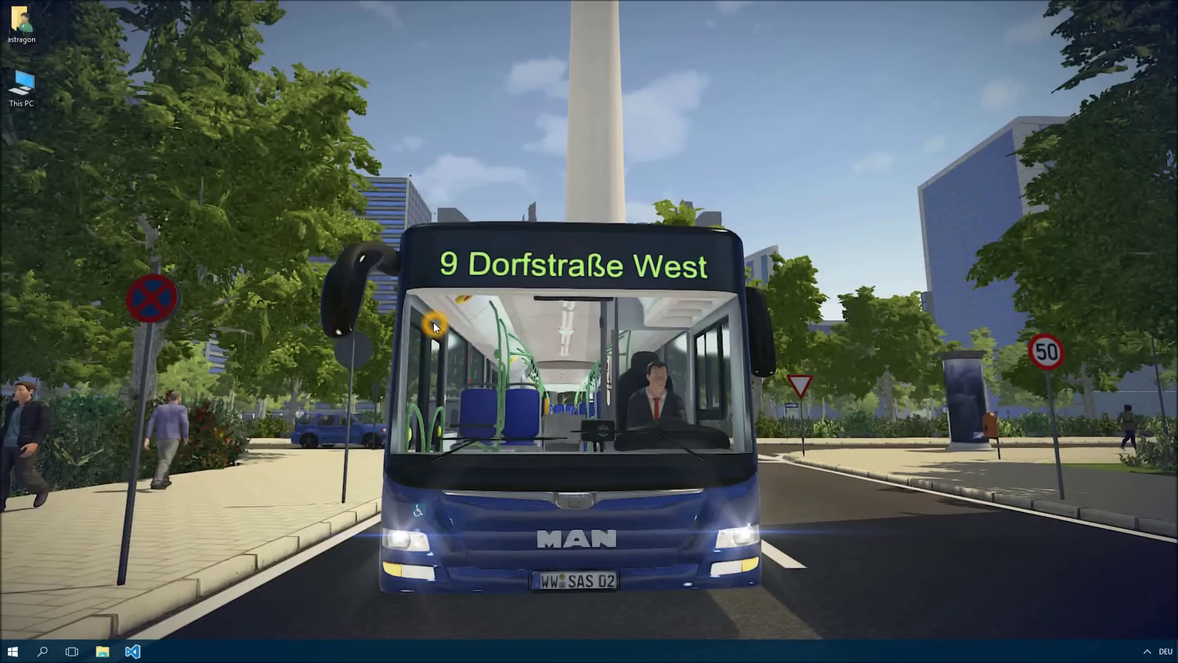
left_click(13, 651)
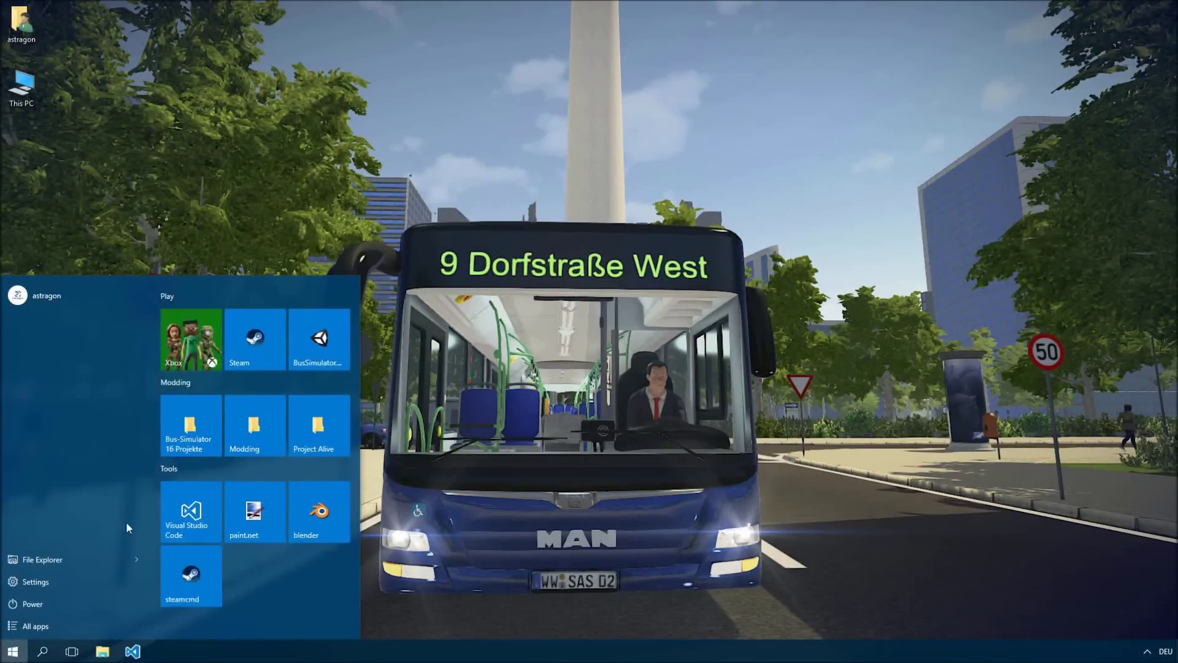
Open Bus-Simulator 16 Projekte, then the Billboards project and its Workshop folder
left_click(186, 449)
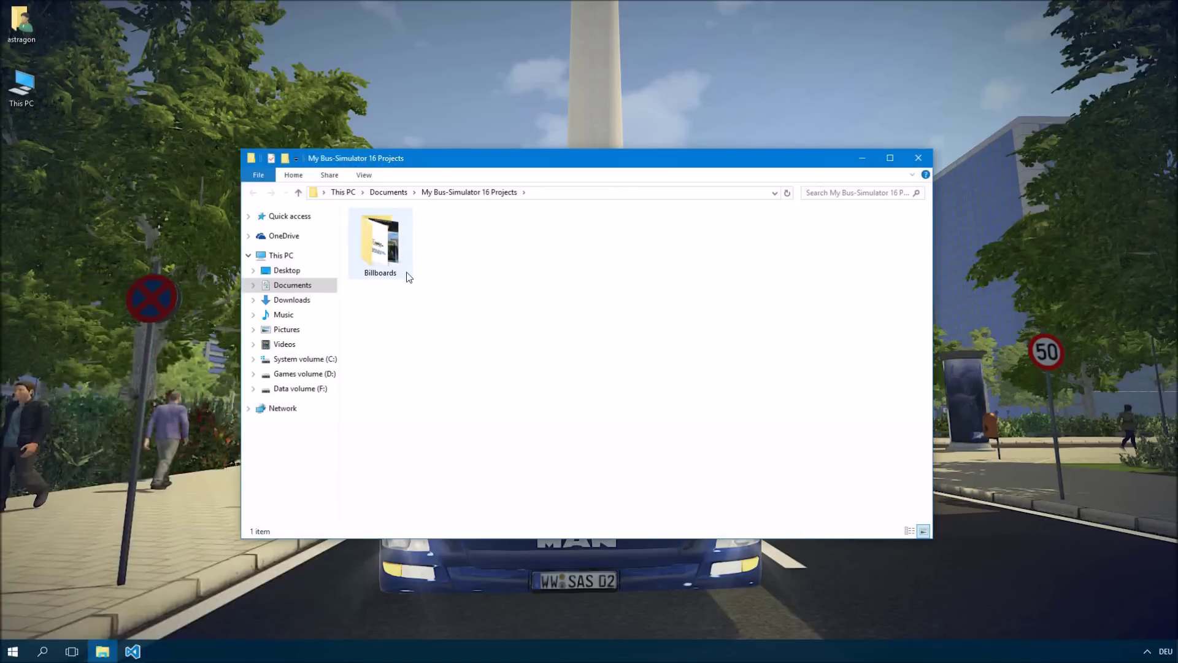
double_click(381, 243)
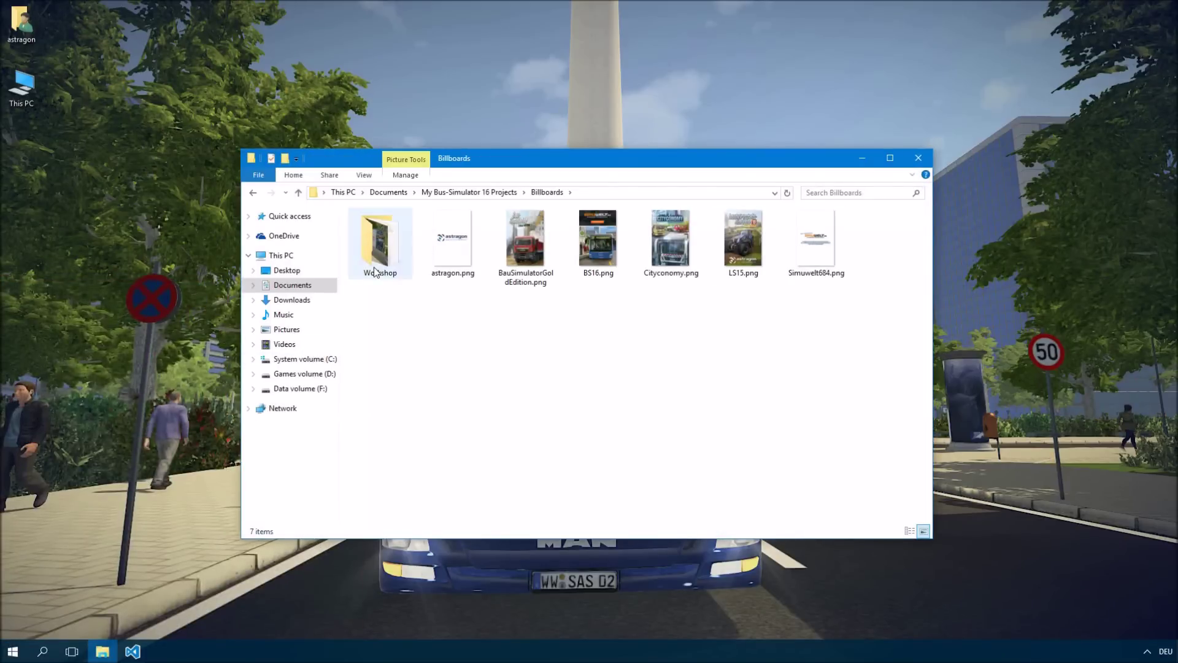
double_click(376, 270)
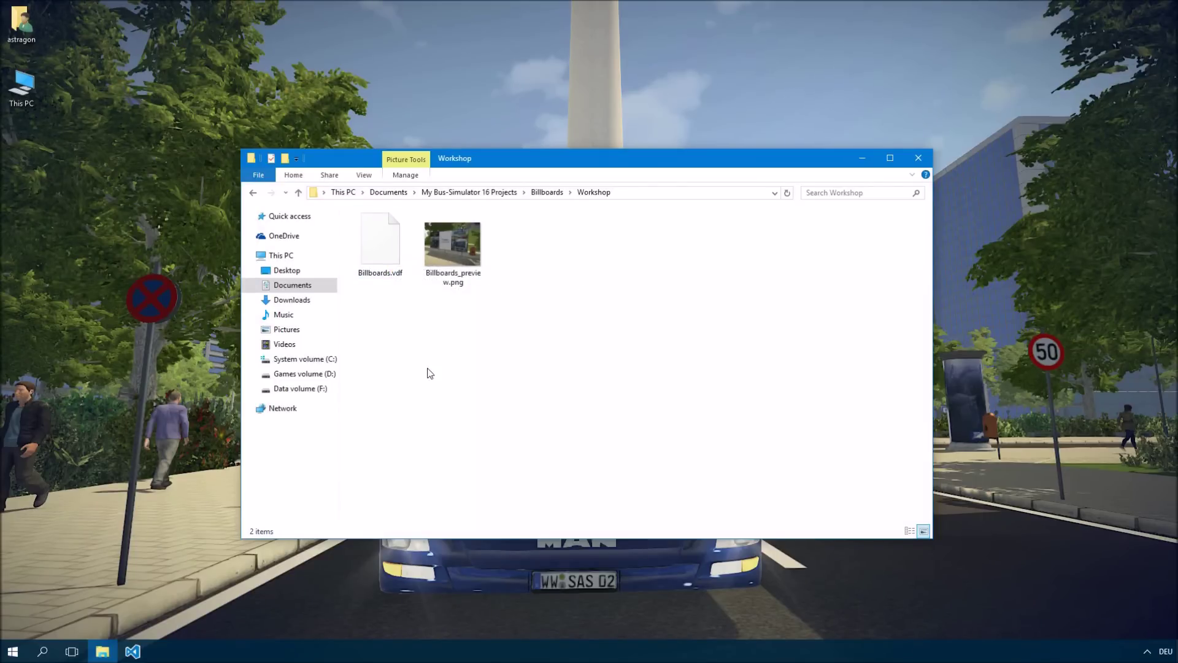
Open Billboards.vdf from the Workshop folder in Visual Studio Code
left_click(133, 651)
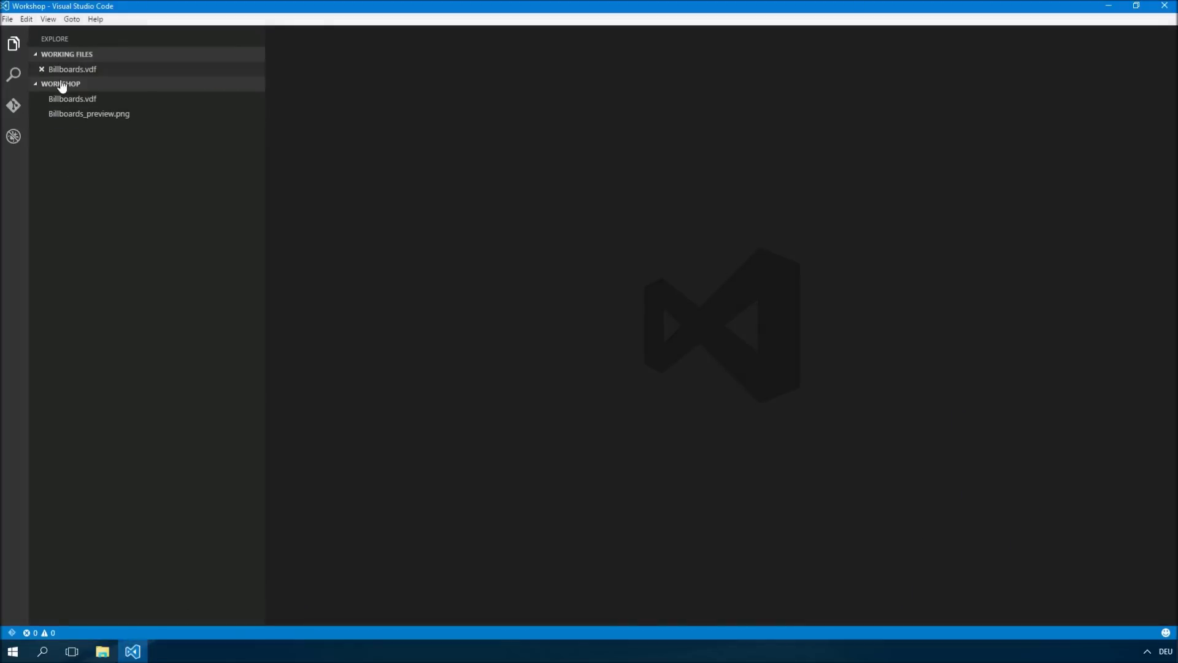
left_click(92, 73)
left_click(92, 94)
left_click(103, 102)
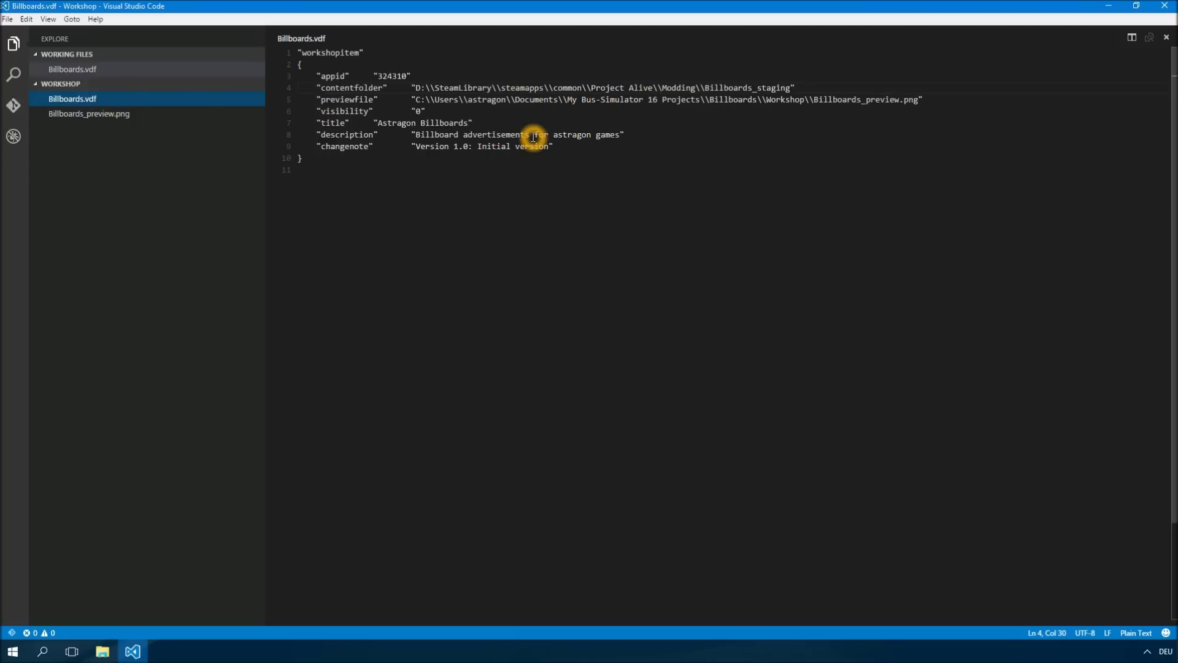
Check the workshopitem header, the appid entry and the contentfolder path to Billboards_staging
left_click(300, 55)
left_click_drag(316, 75, 416, 75)
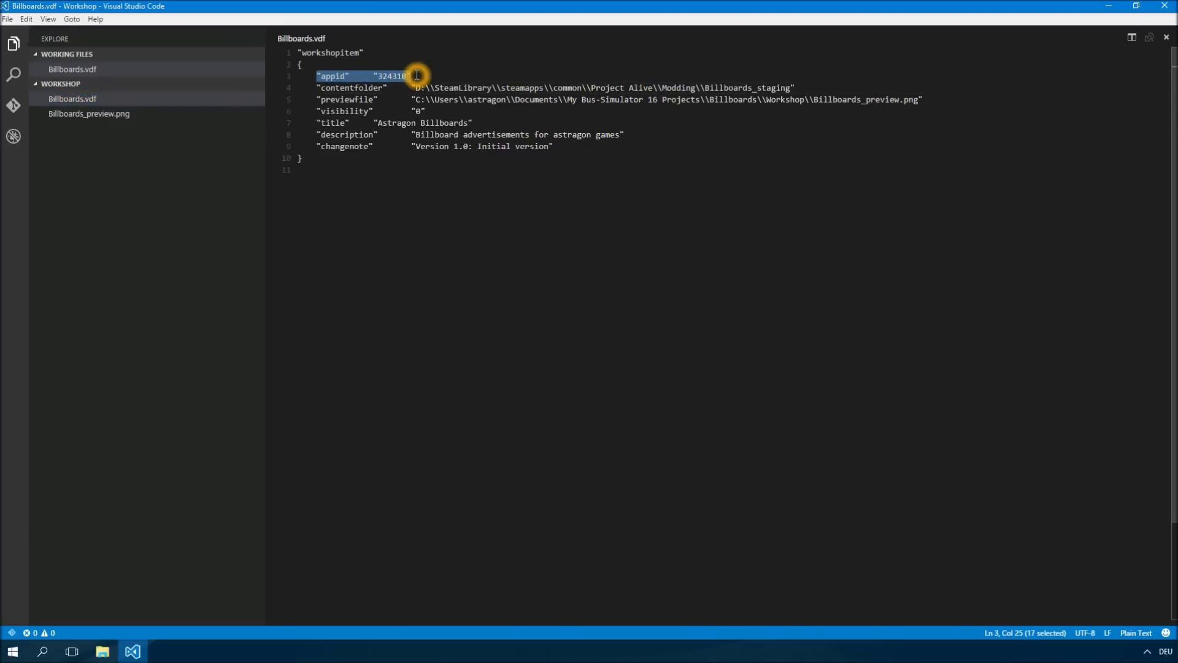
left_click(417, 75)
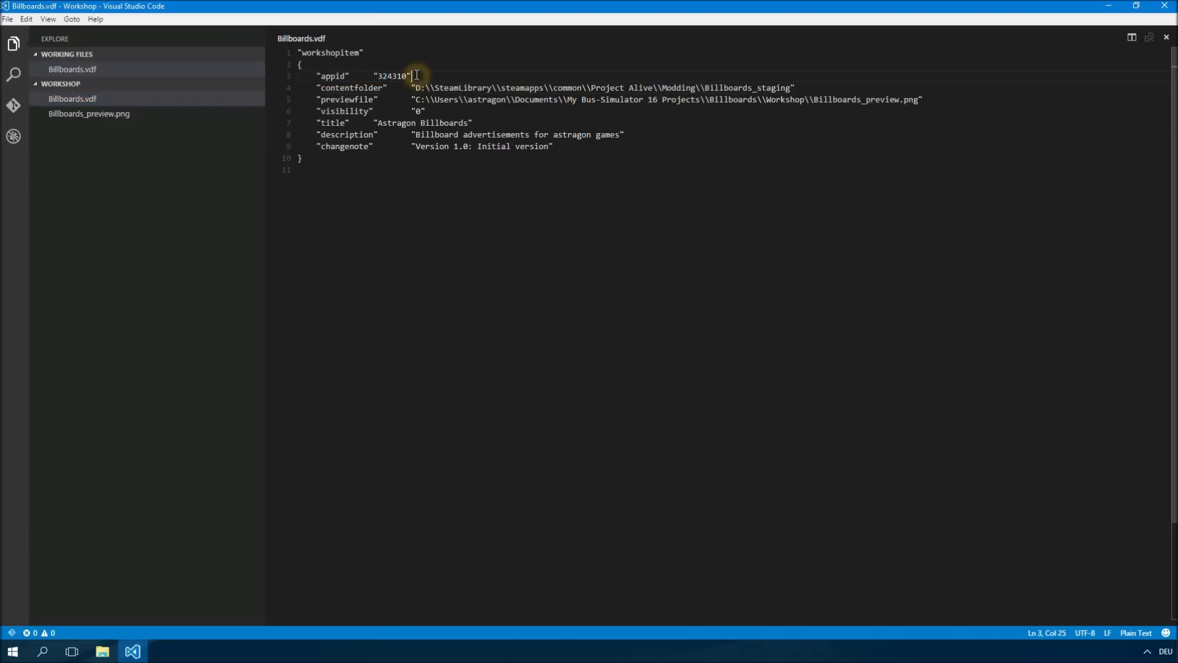
left_click(456, 90)
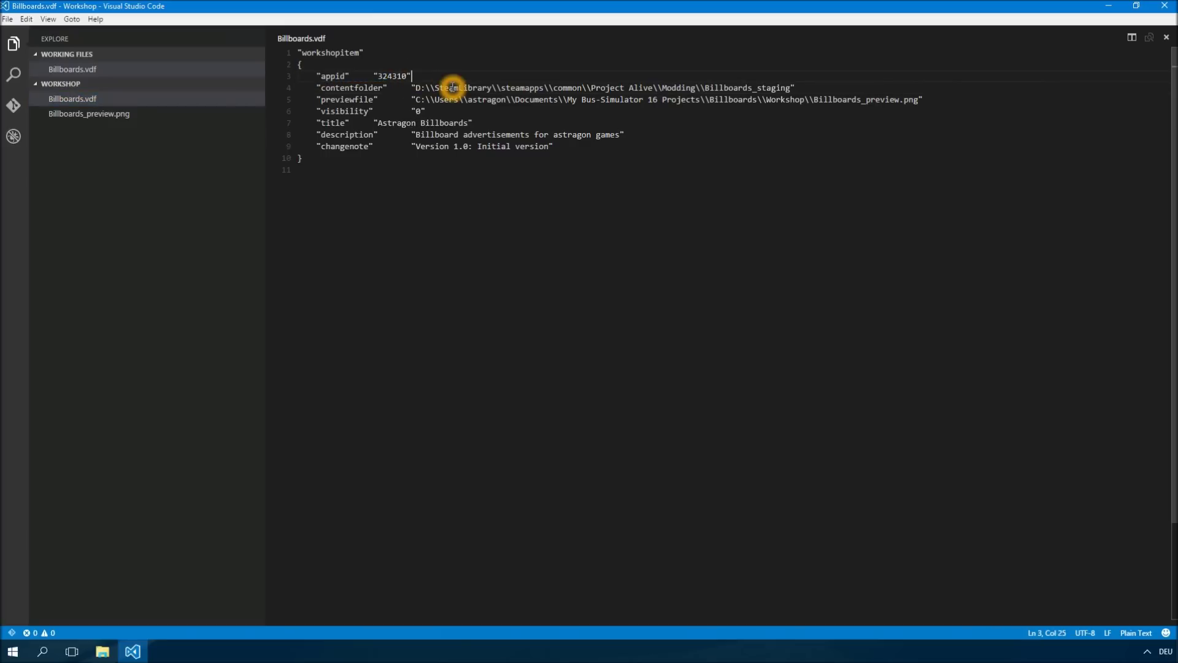
left_click(741, 88)
double_click(527, 87)
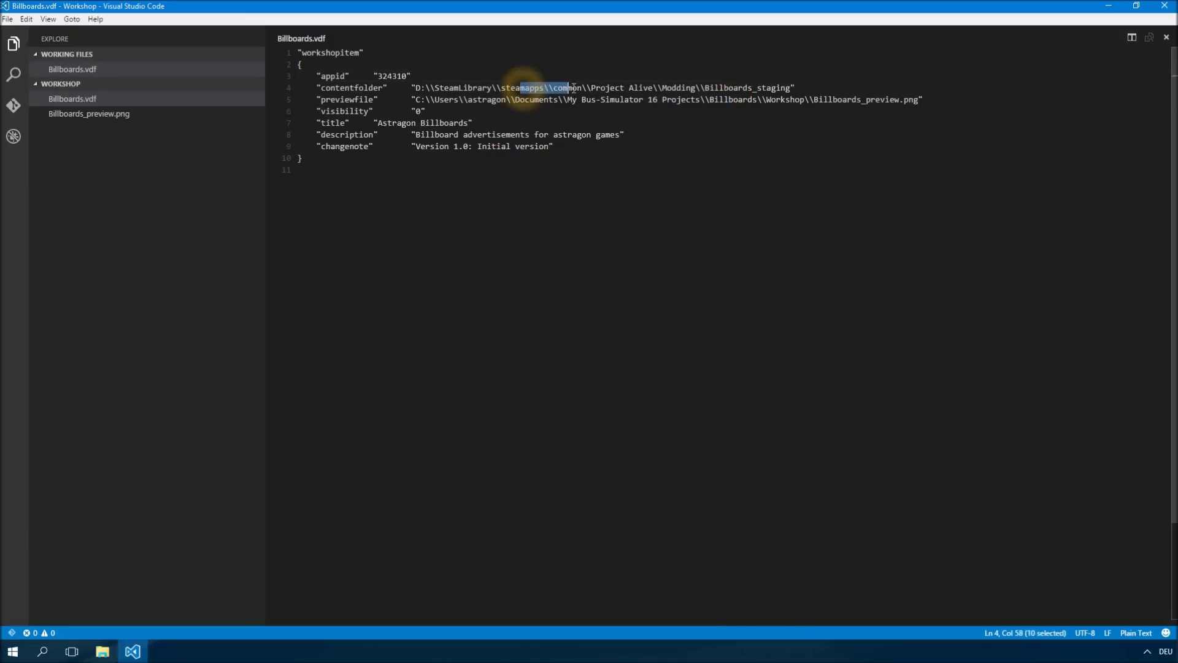
left_click(641, 87, "shift")
left_click(640, 88)
left_click(677, 87)
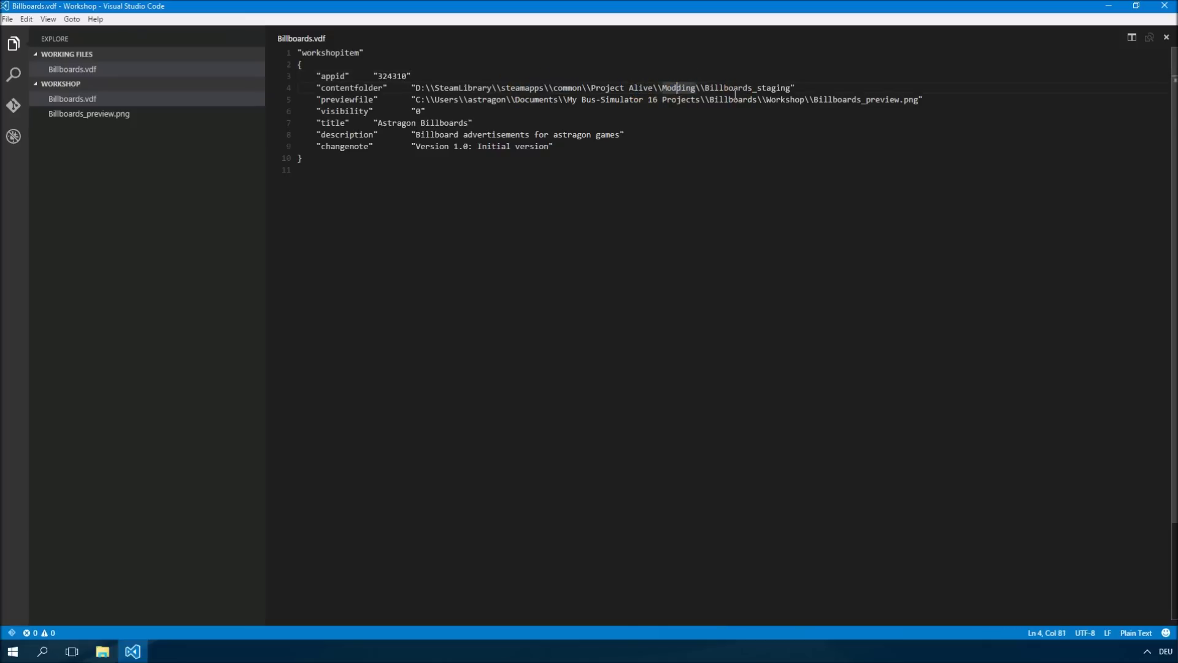
left_click(767, 87)
Review the previewfile, visibility and title lines, then close Visual Studio Code
left_click(766, 254)
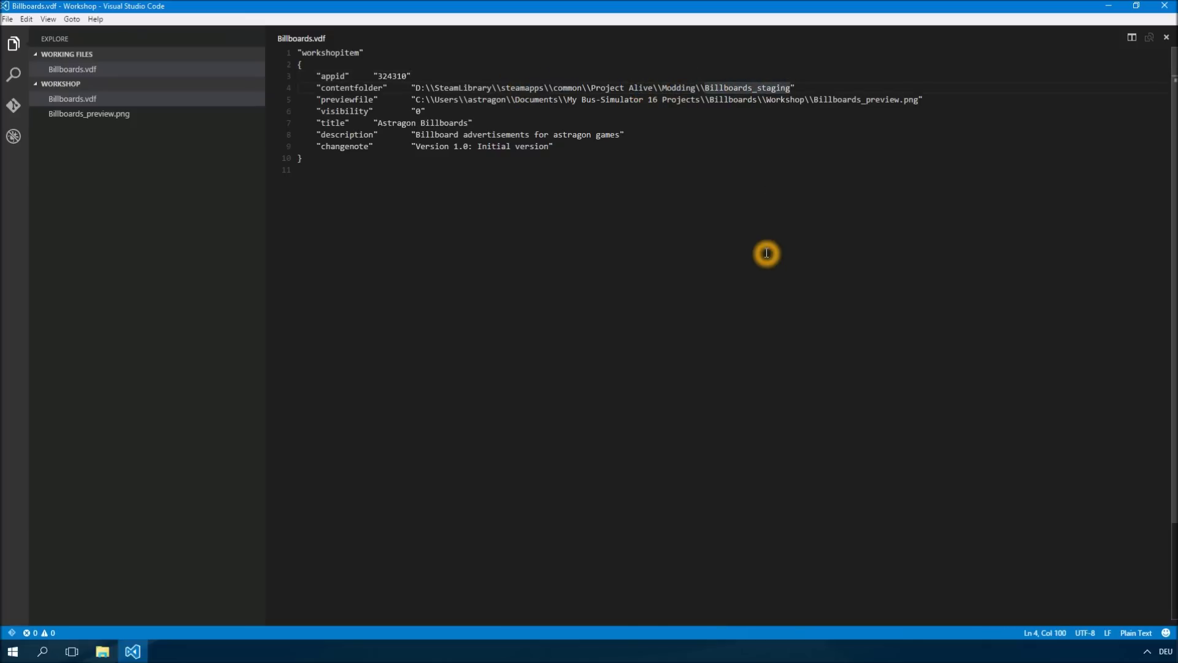
left_click(923, 102)
left_click(853, 100)
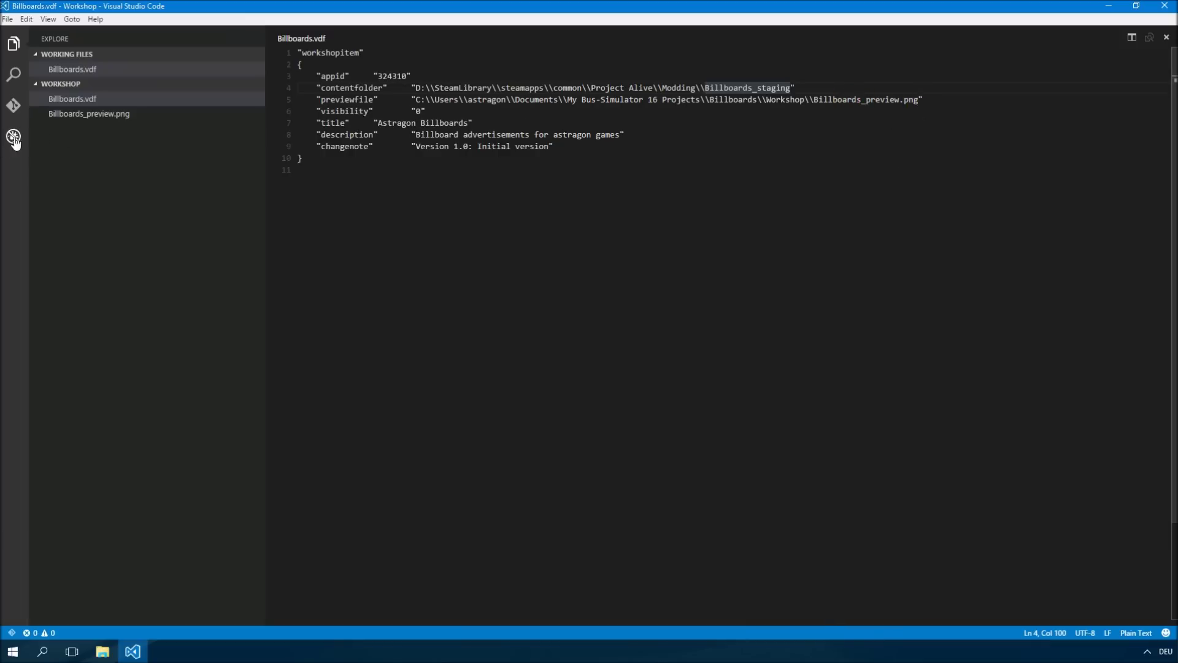
left_click(898, 98)
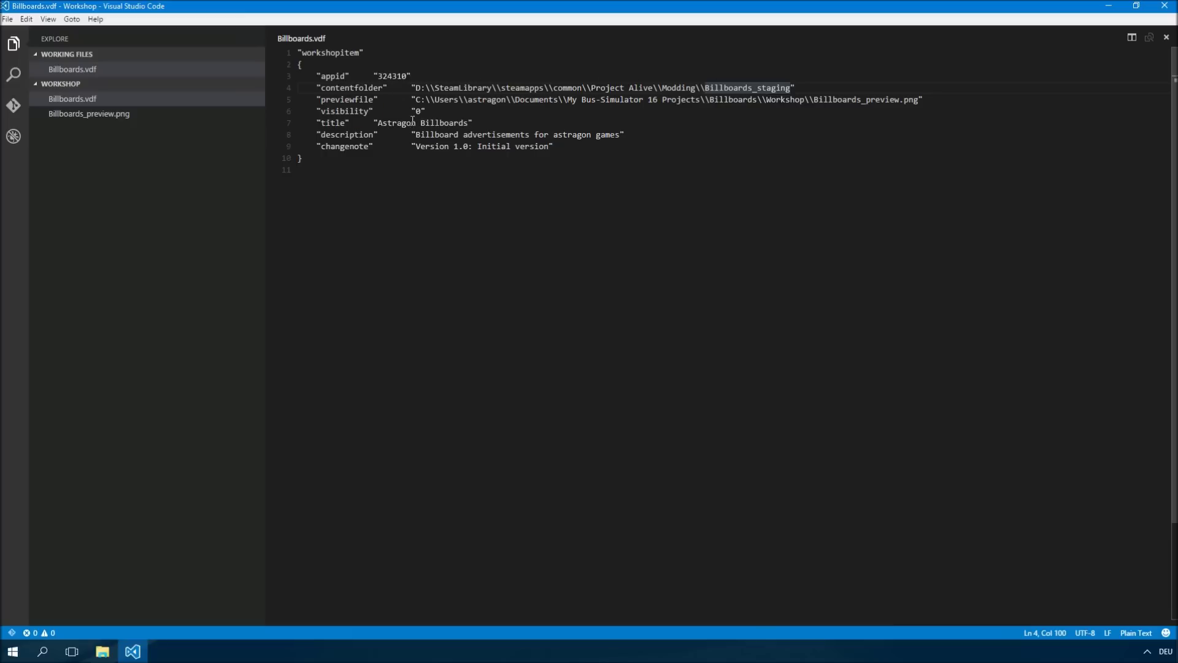
left_click(425, 112)
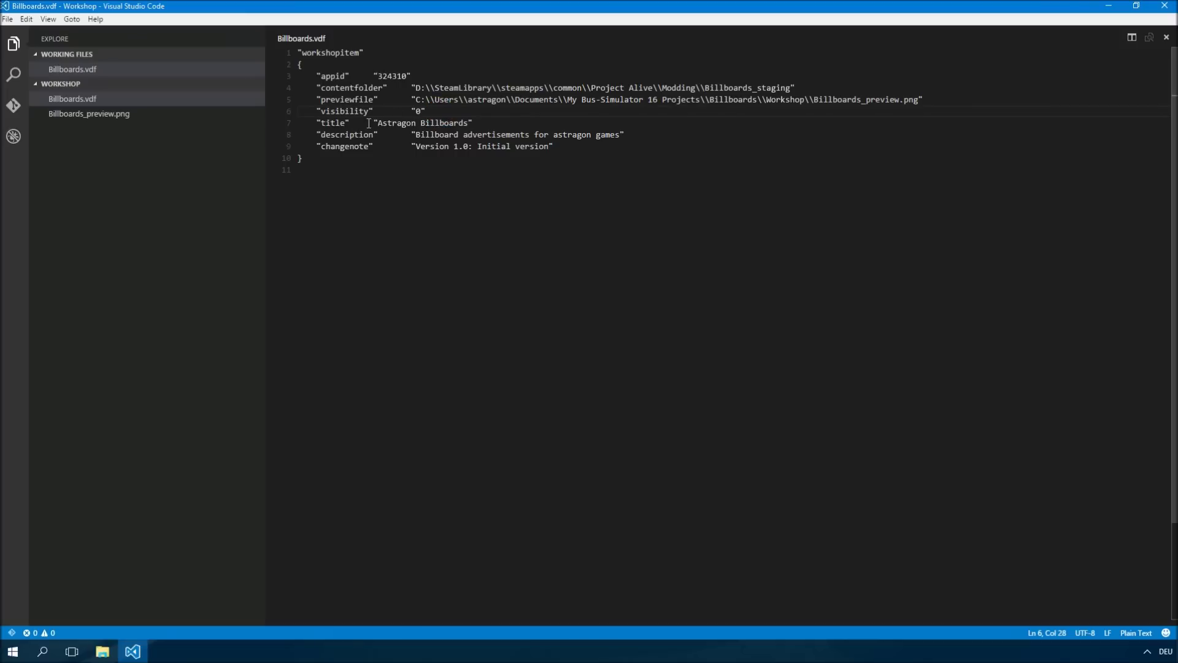
left_click(442, 116)
left_click(537, 149)
left_click(1165, 6)
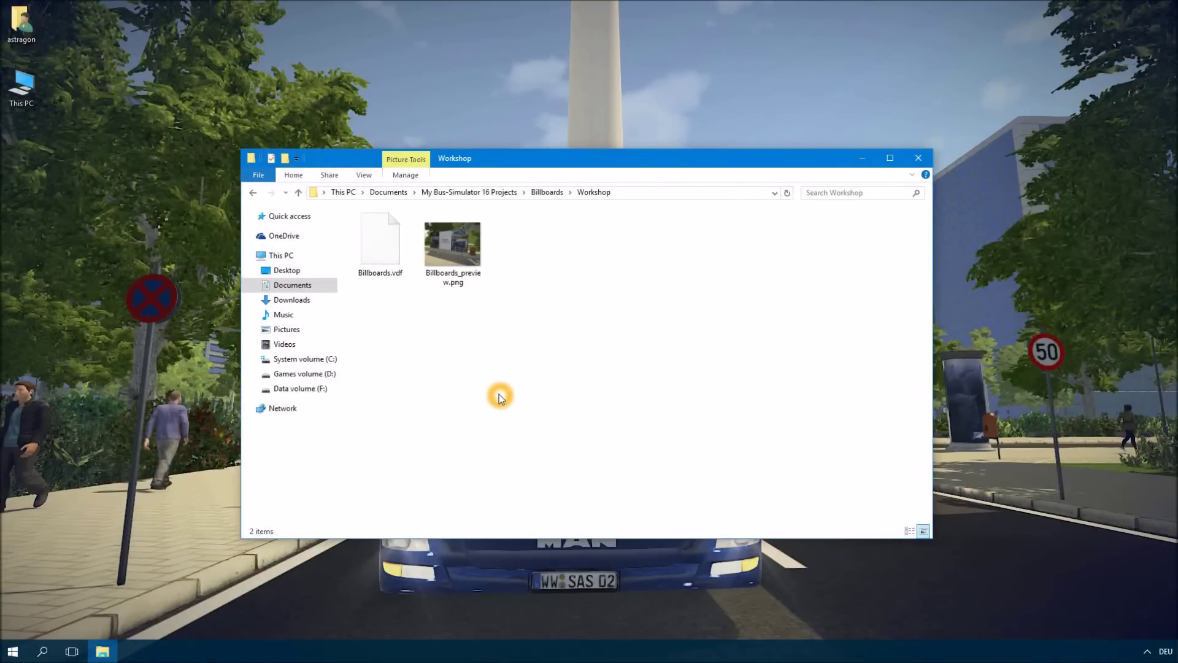
Launch steamcmd, enter the Steam Guard code, and type workshop_build_item at the prompt
key("super")
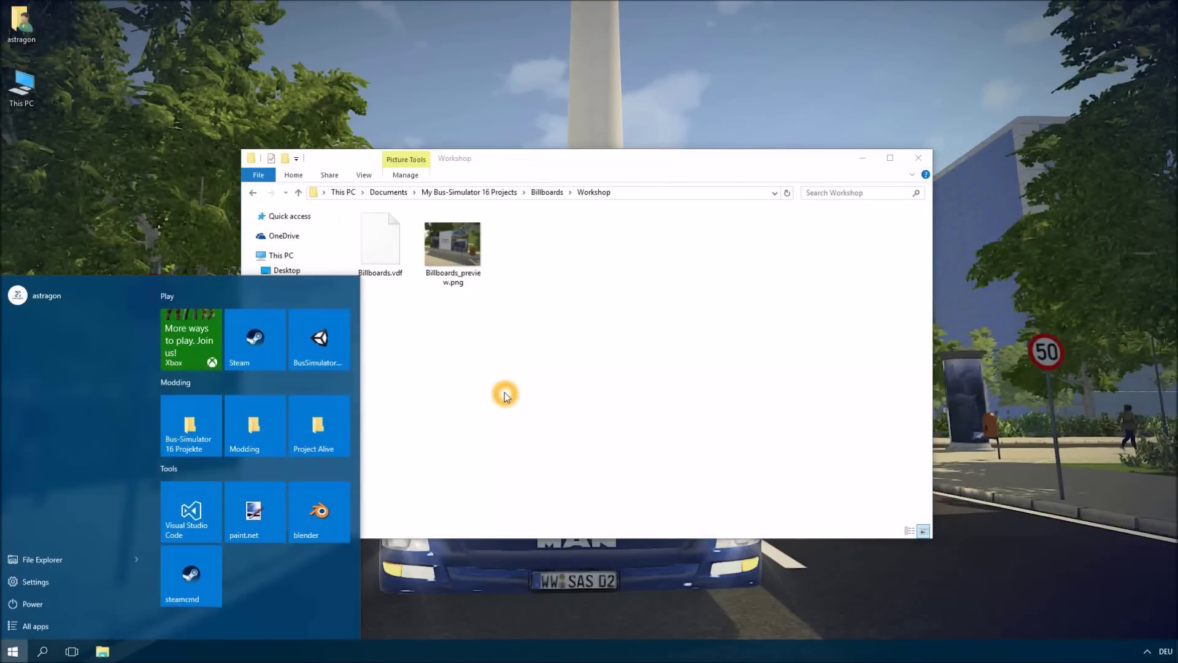
left_click(200, 574)
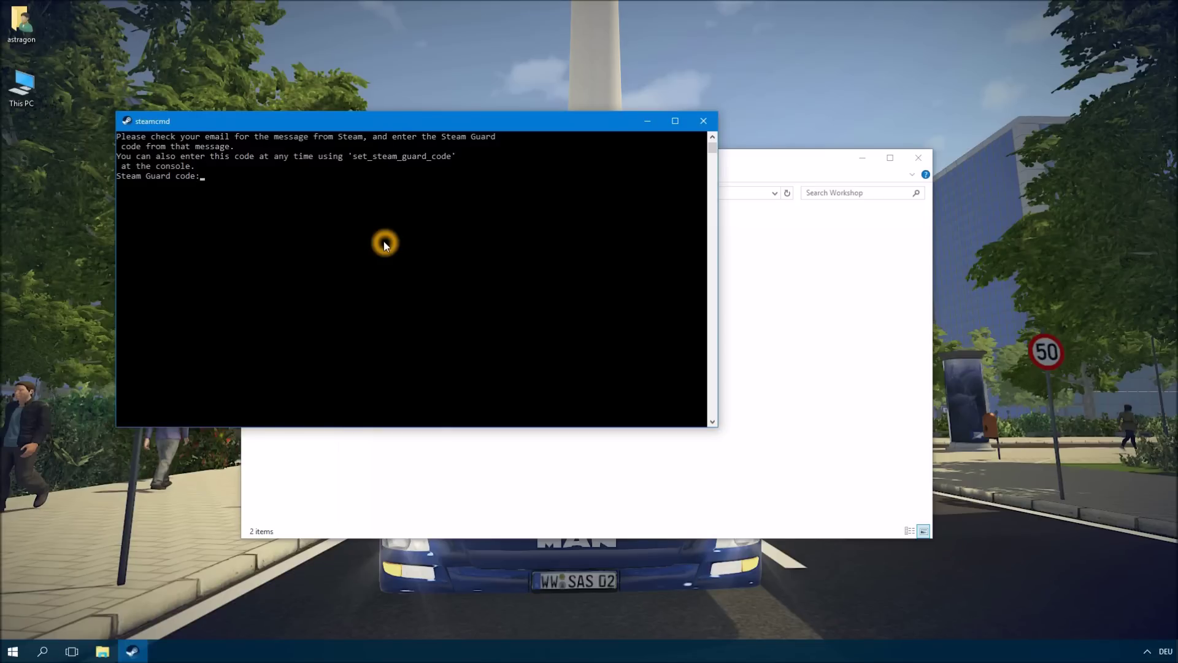
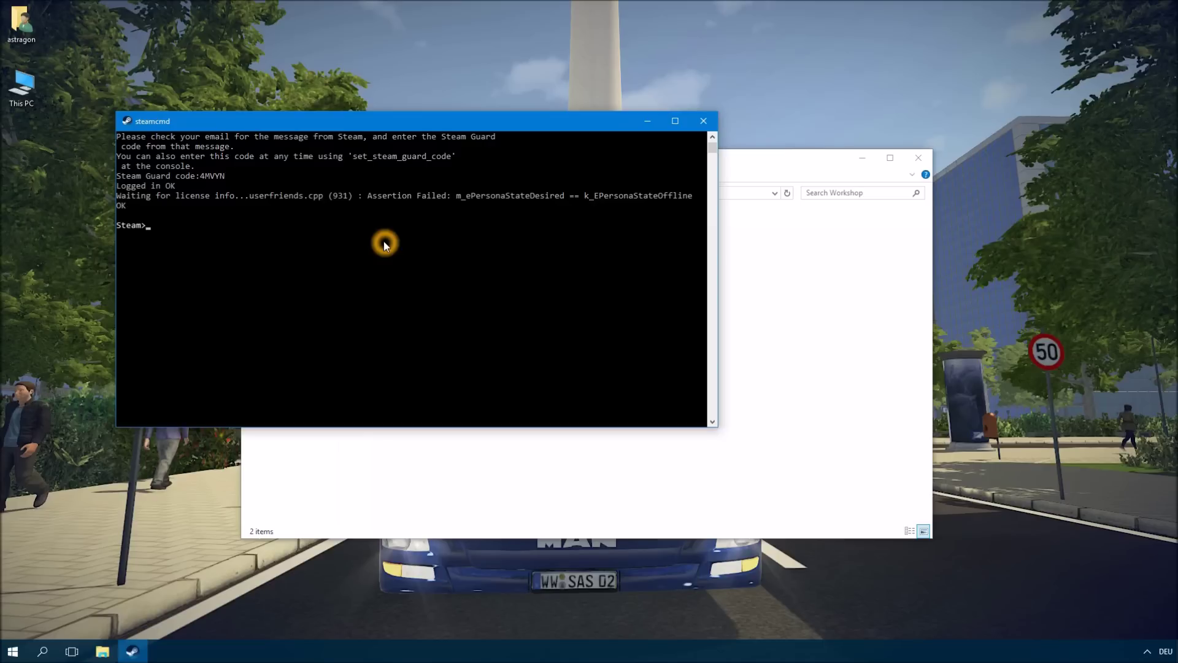
scroll(384, 243, "down", 3)
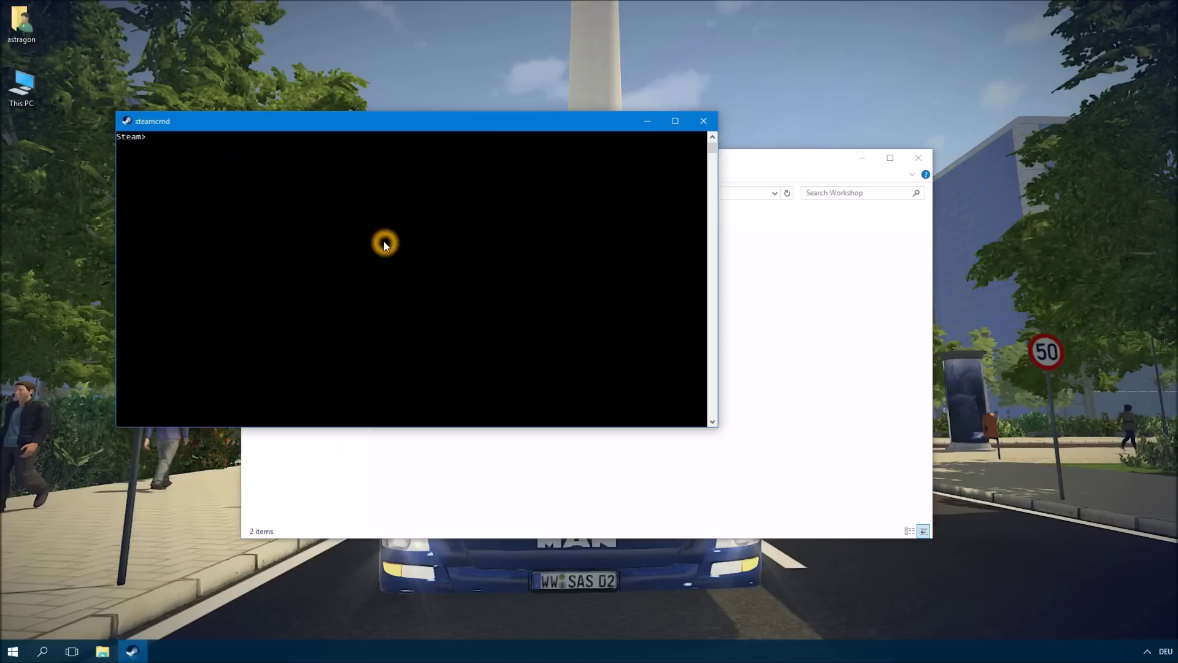
type("workshop_build_item")
Copy the full path of Billboards.vdf from the Workshop folder
left_click(761, 272)
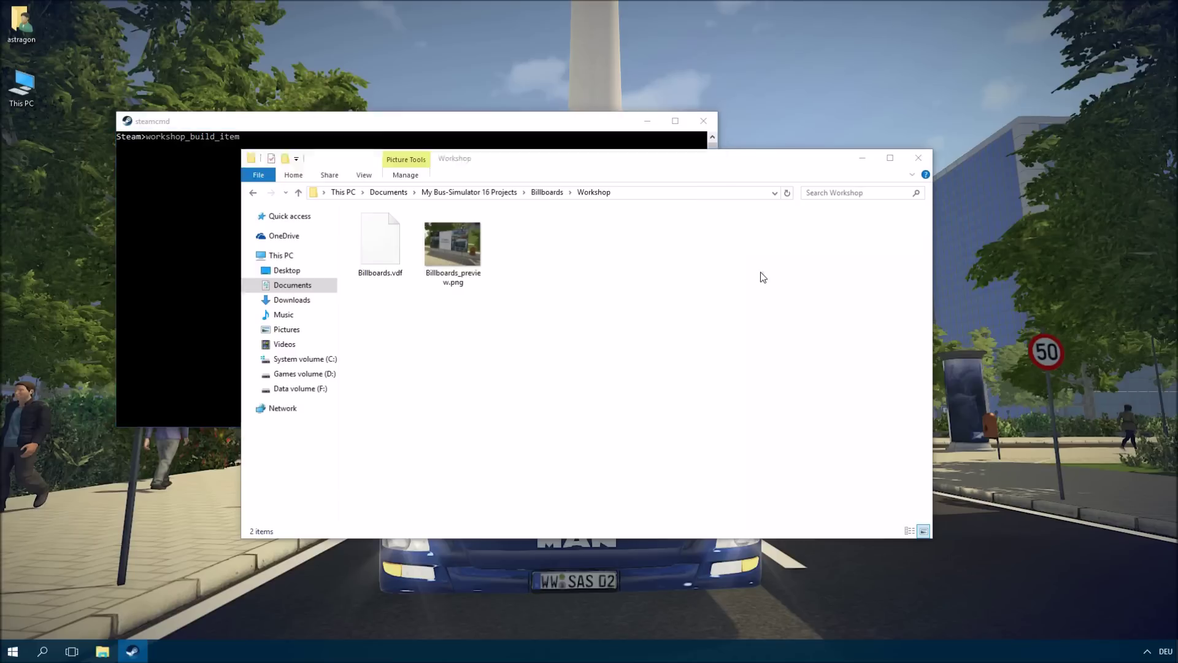
right_click(388, 253)
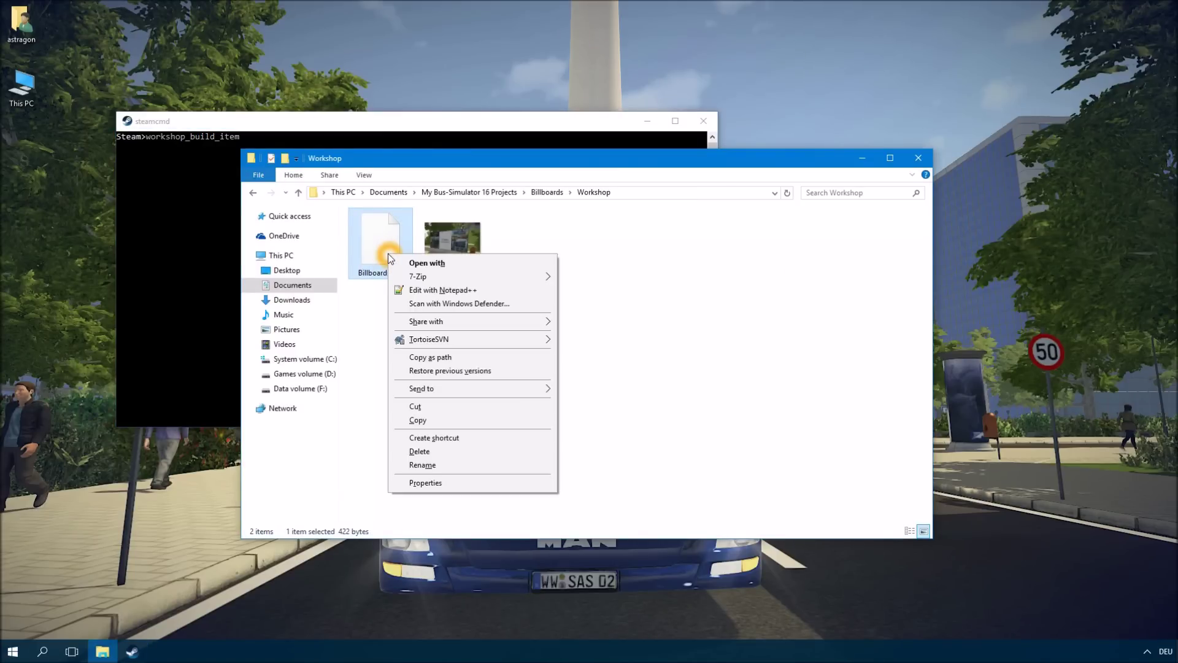
left_click(440, 360)
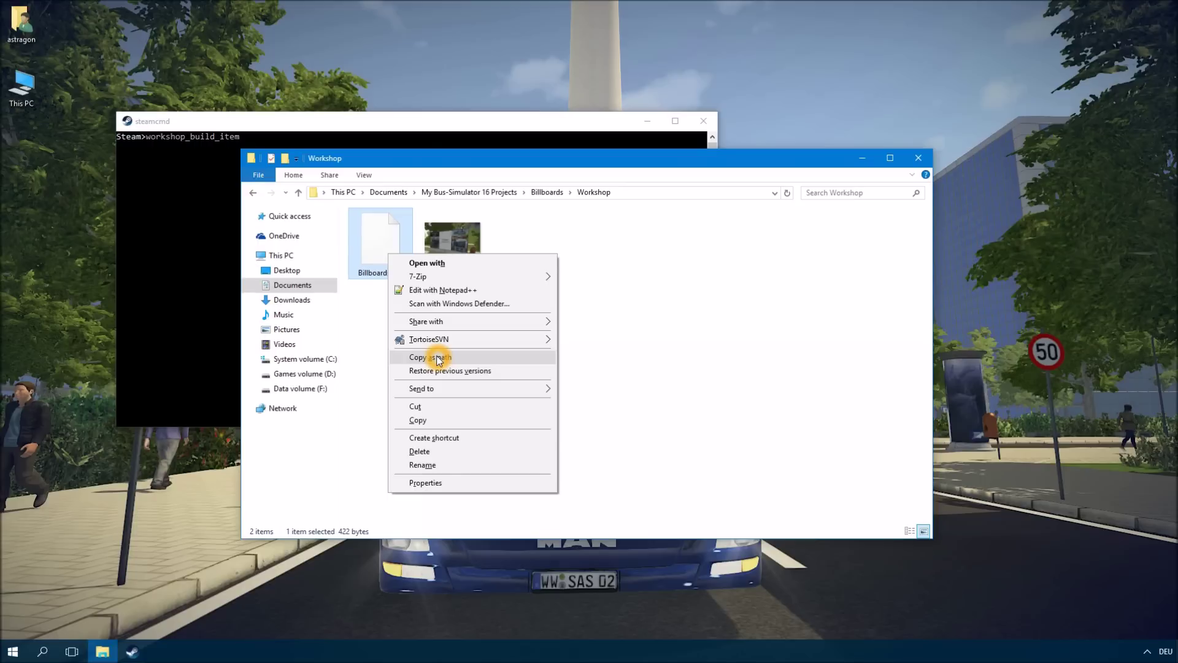
Paste the Billboards.vdf path after workshop_build_item in steamcmd and run the upload
left_click(300, 128)
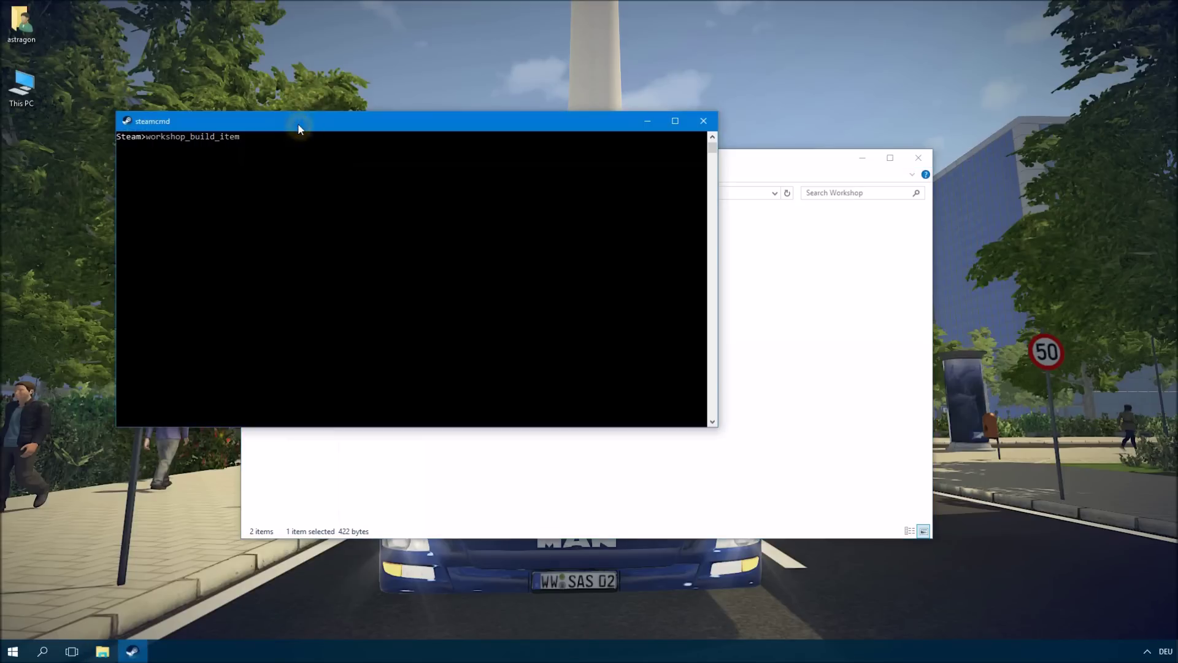
right_click(299, 128)
mouse_move(353, 219)
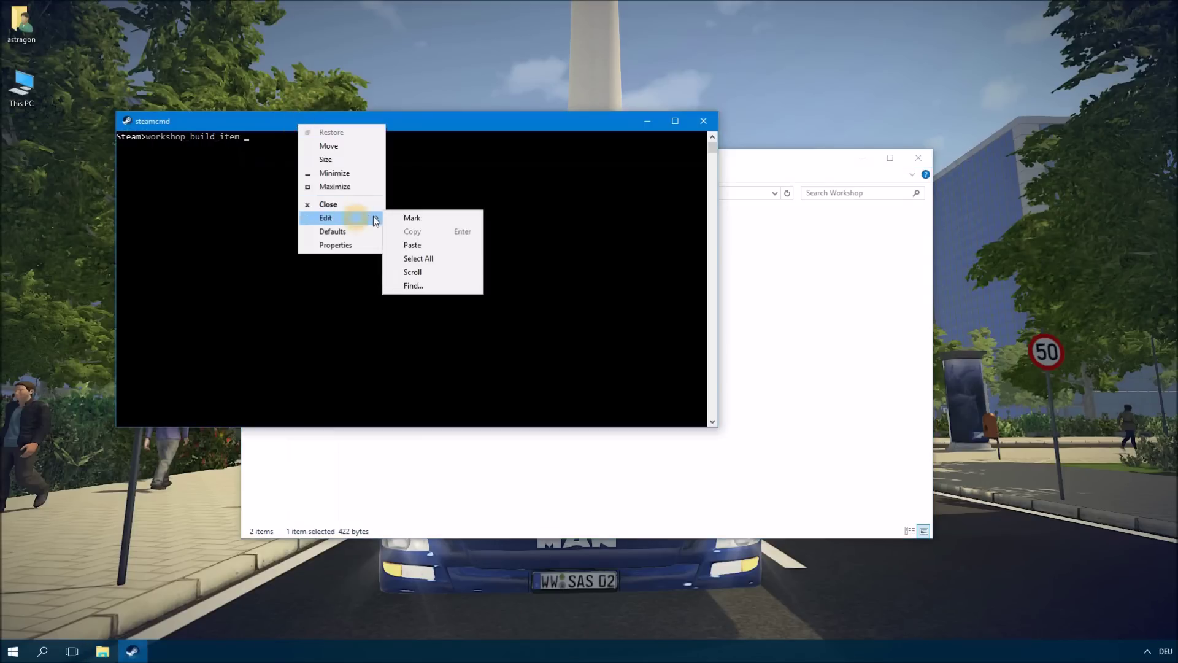
left_click(410, 244)
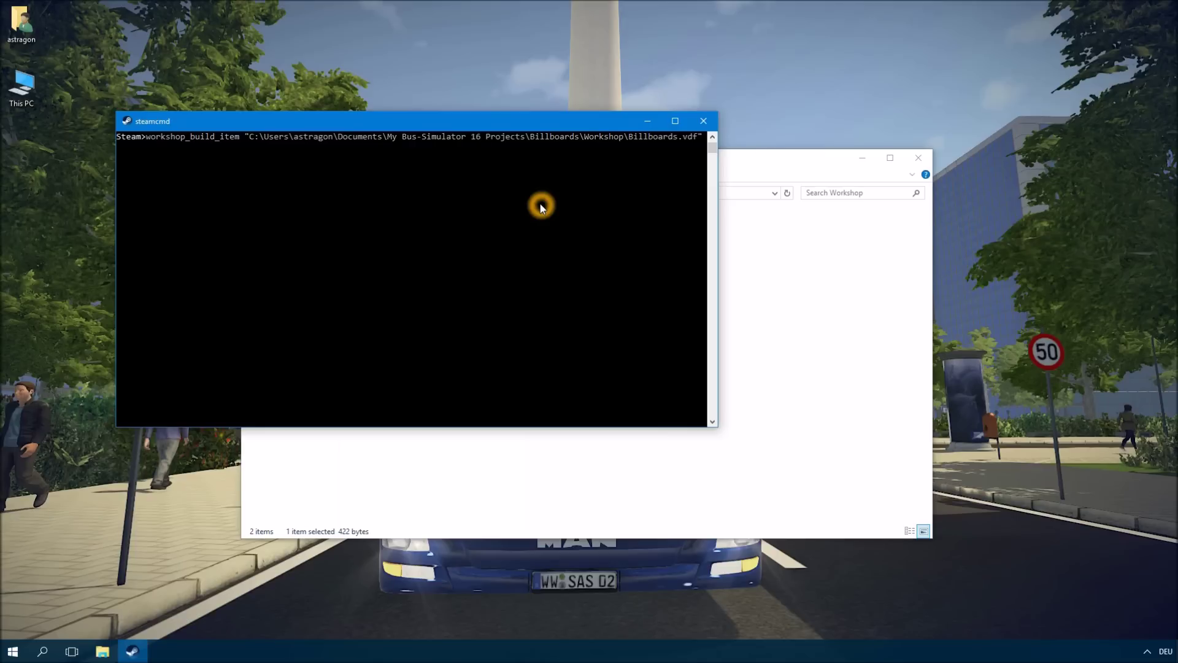
key("Return")
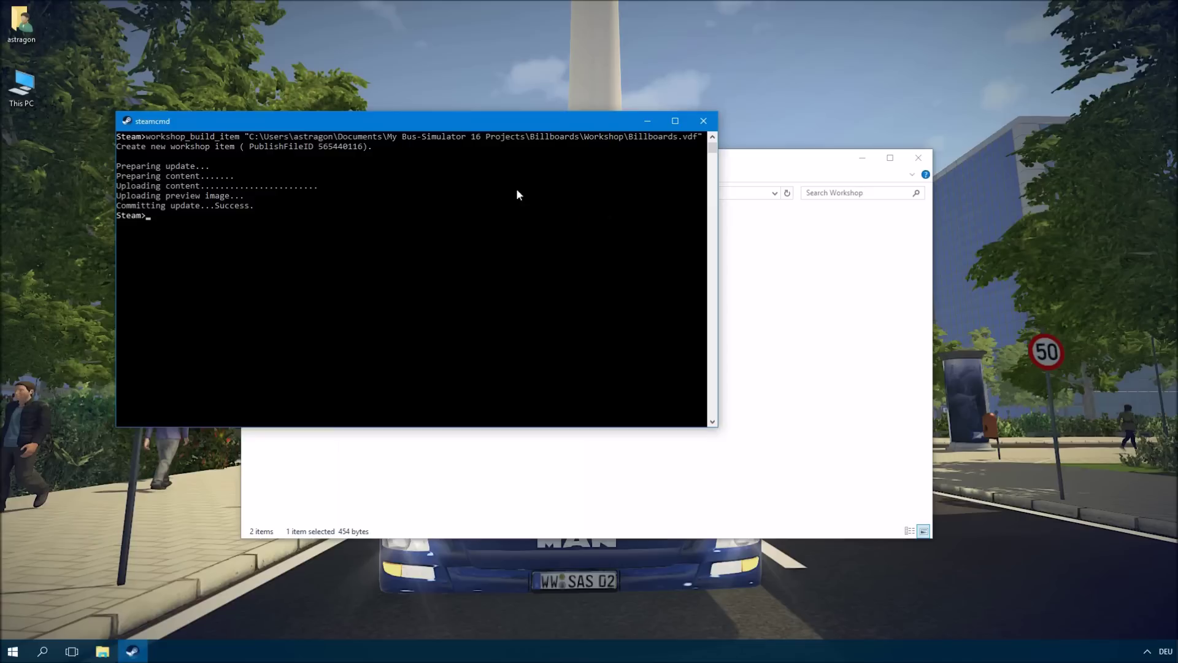
left_click(236, 232)
Quit steamcmd, then check the publishedfileid 565440116 line of Billboards.vdf in Notepad++ and close it
type("quit")
key("Return")
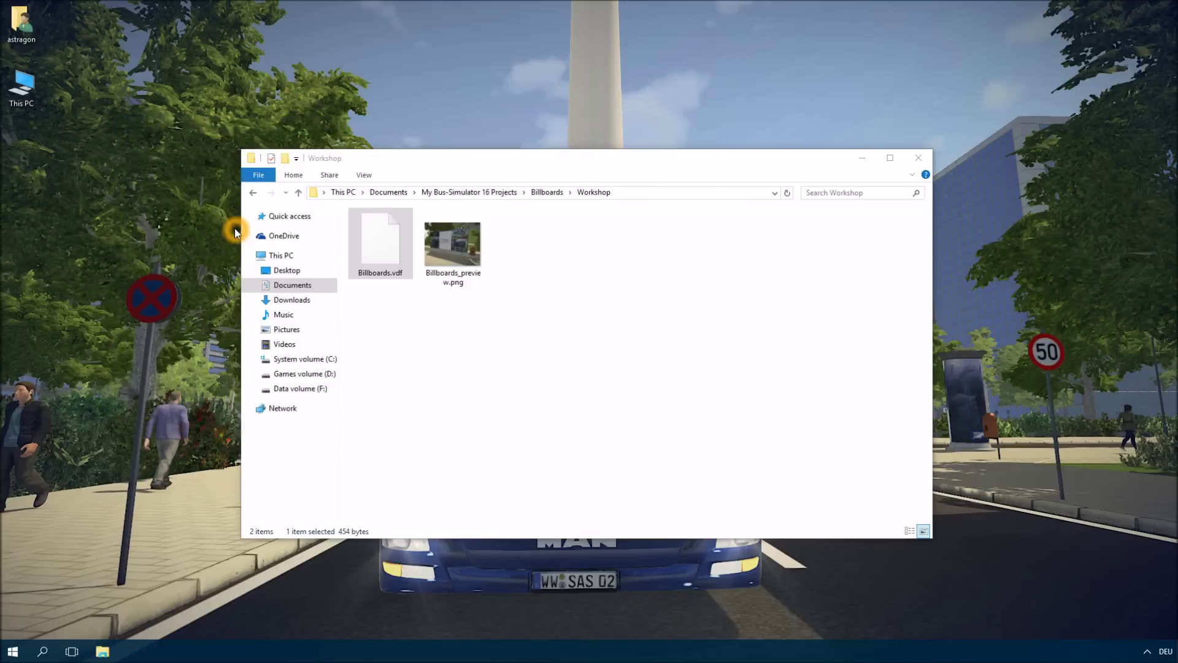
right_click(392, 240)
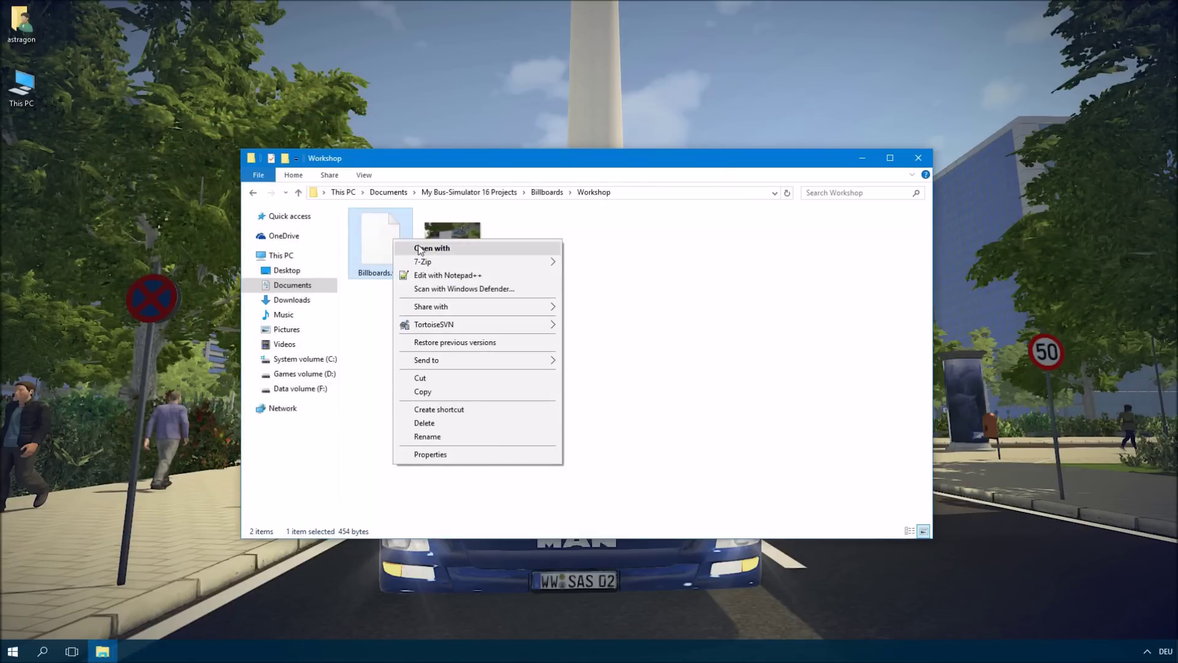
left_click(429, 276)
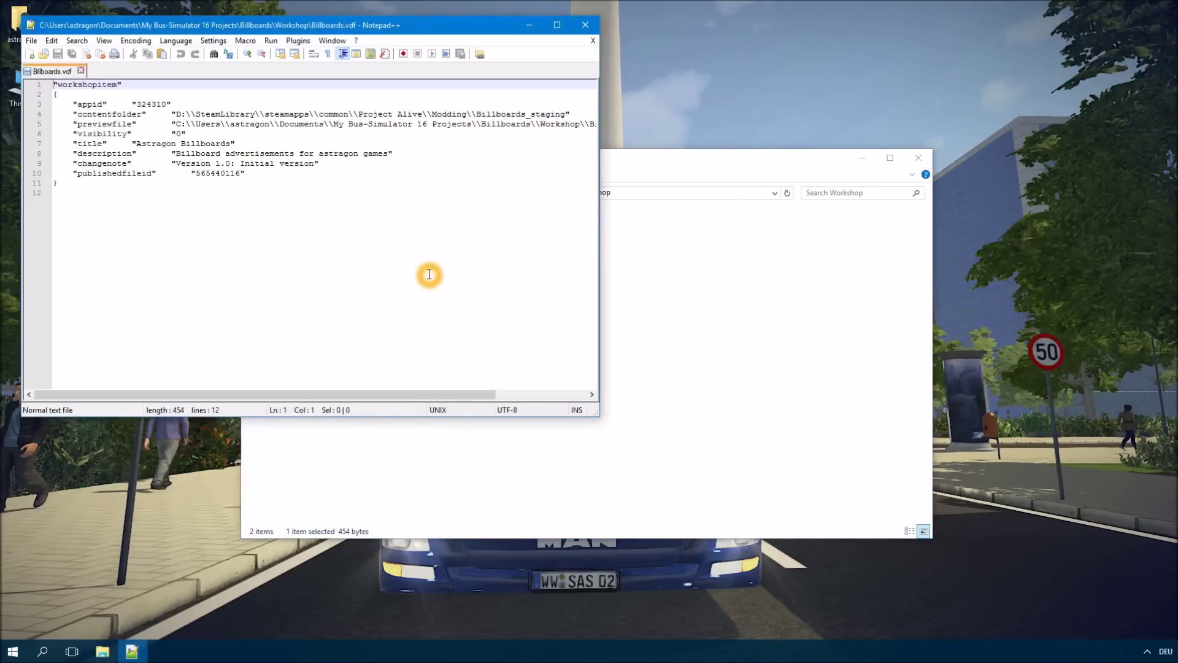
left_click_drag(245, 173, 68, 173)
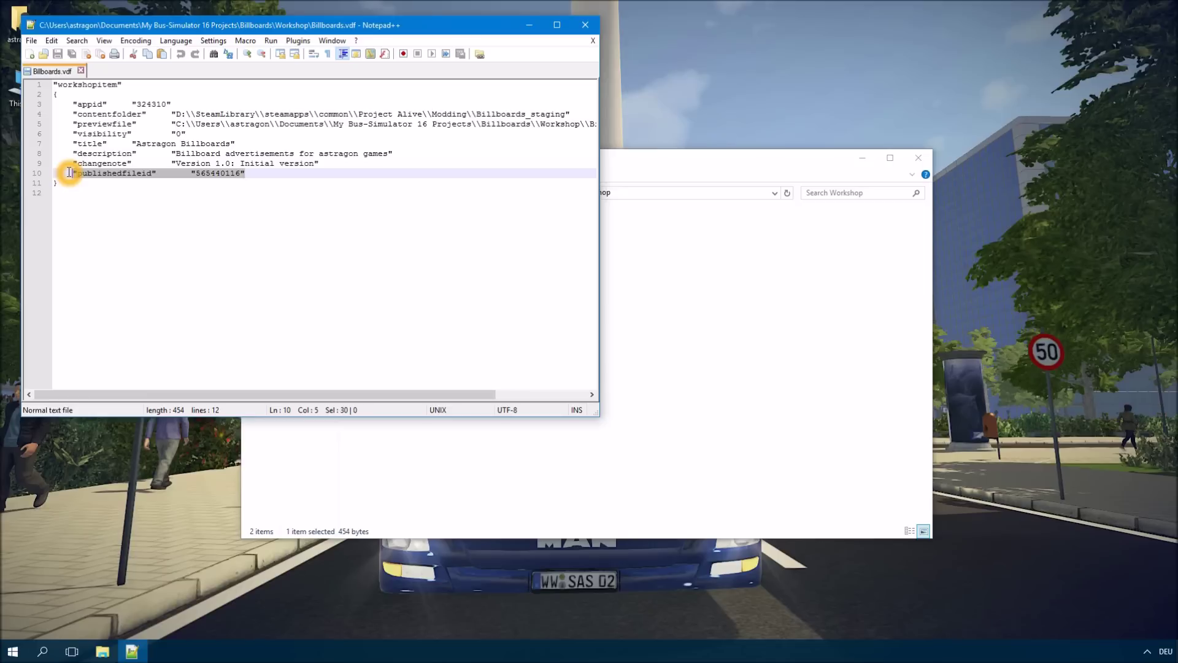
left_click(327, 181)
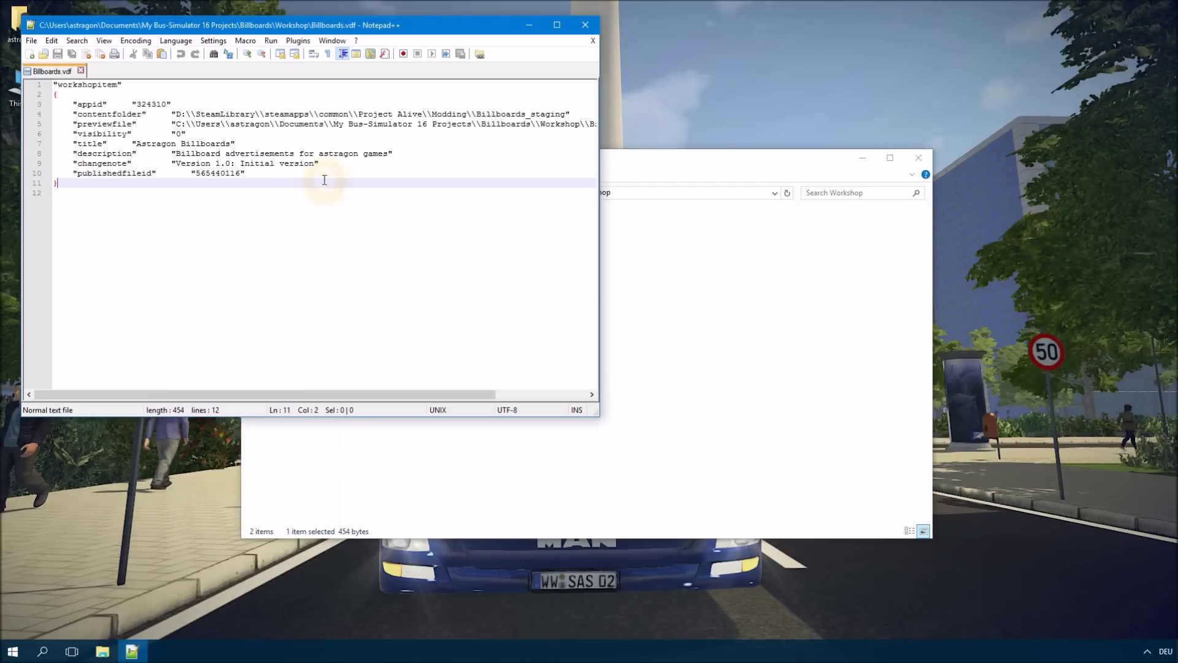
left_click(585, 25)
left_click(563, 362)
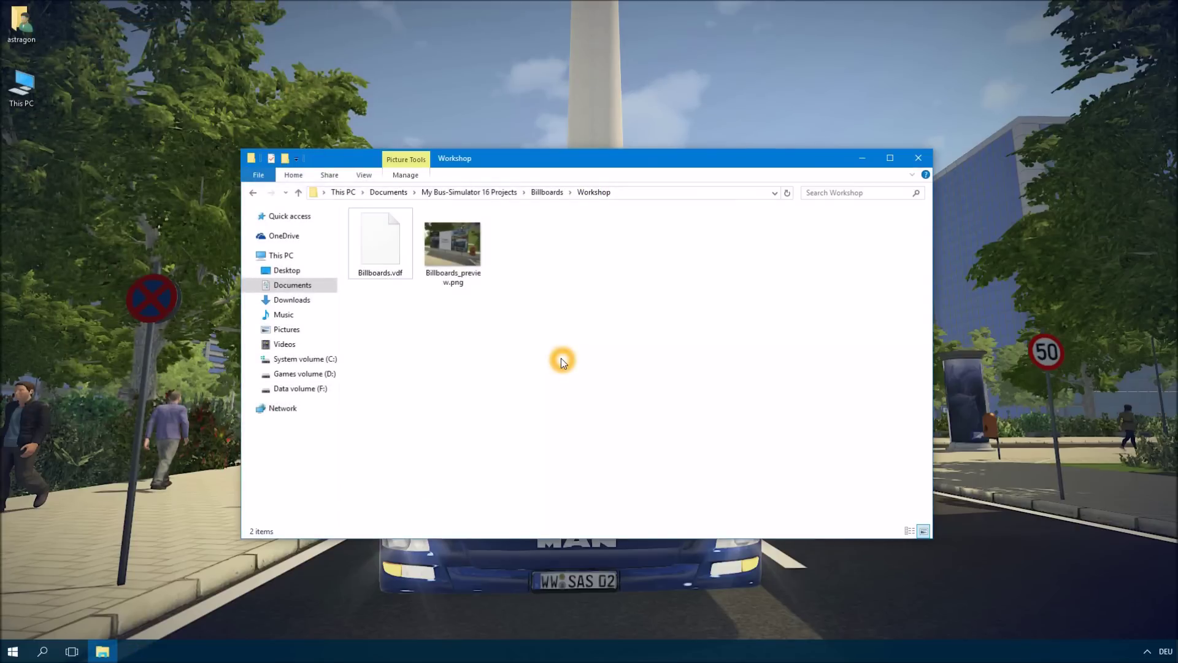